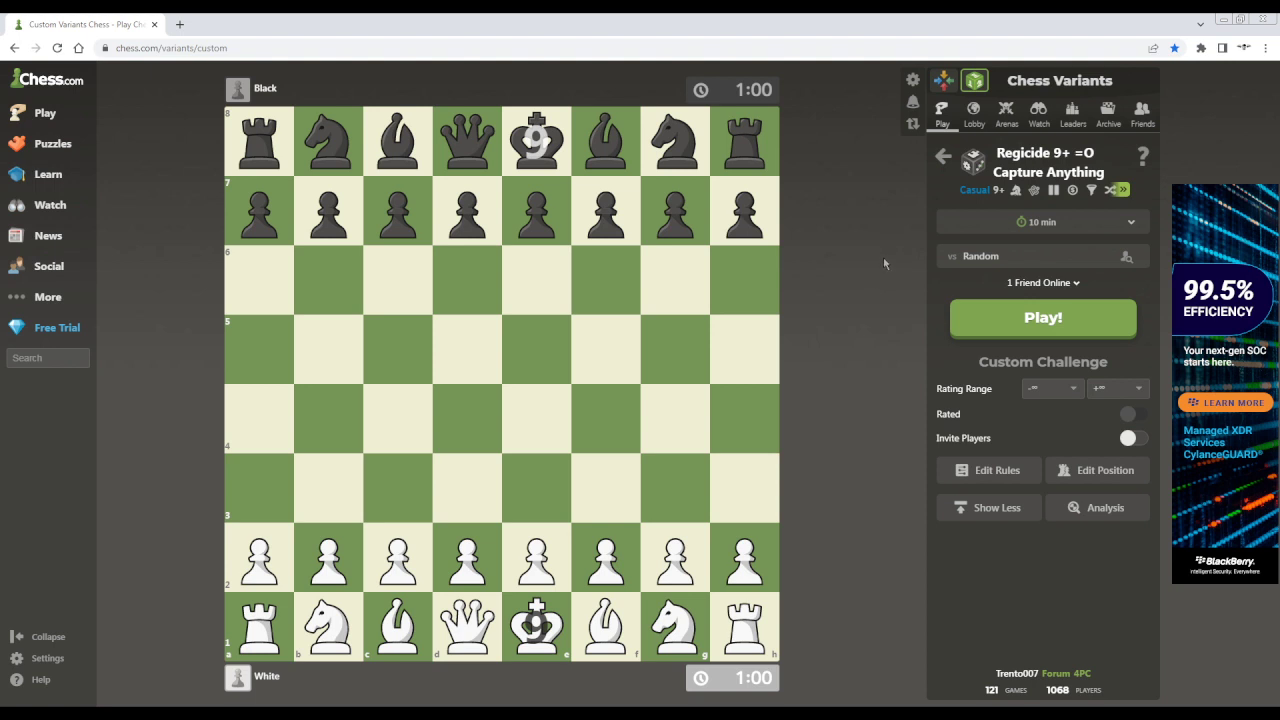
Step: Open the Chess Variants section and browse the most popular variants to reach the custom variants page
{"action": "mouse_move", "coordinate": [55, 120]}
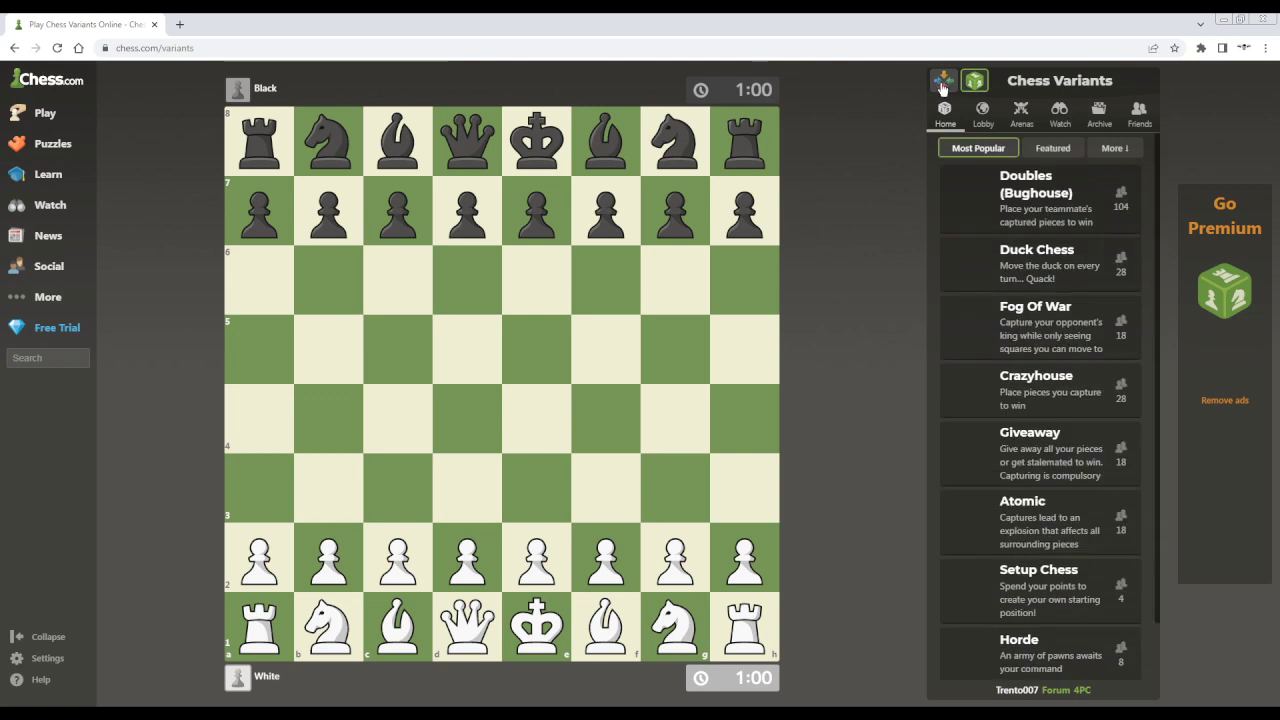
{"action": "left_click", "coordinate": [942, 86]}
{"action": "left_click", "coordinate": [977, 81]}
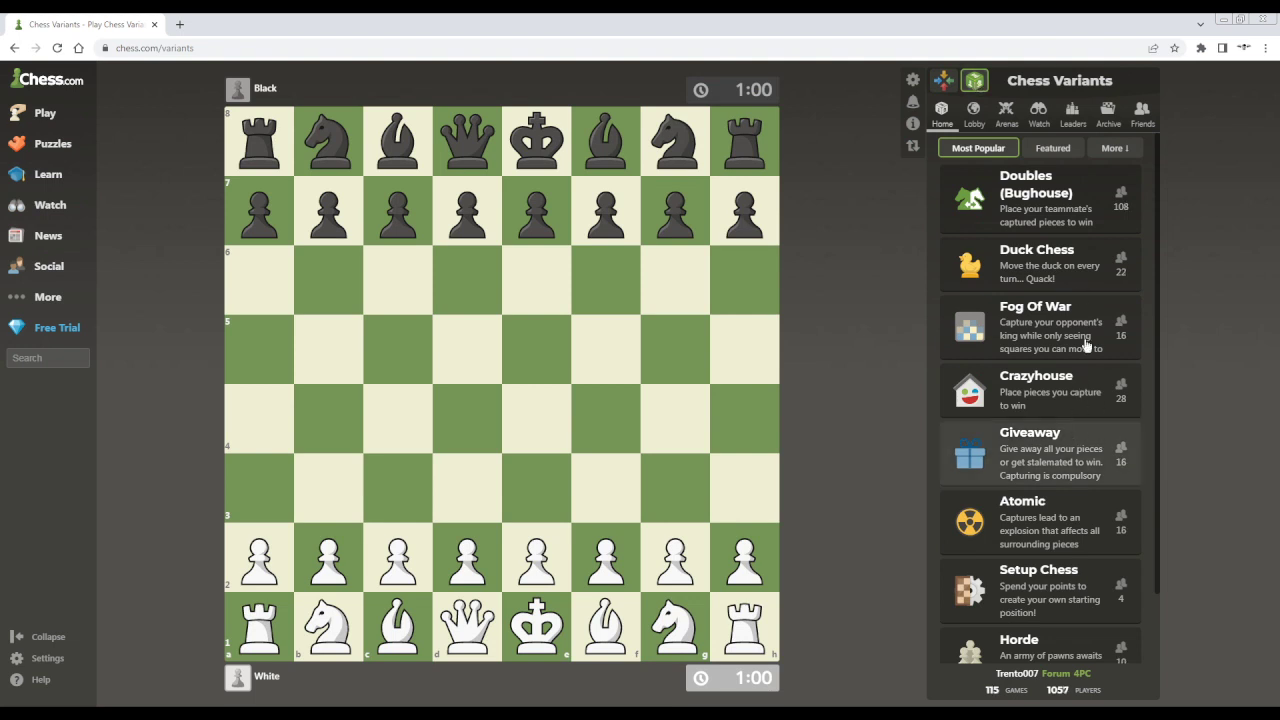
{"action": "scroll", "coordinate": [1020, 505], "scroll_direction": "down", "scroll_amount": 2}
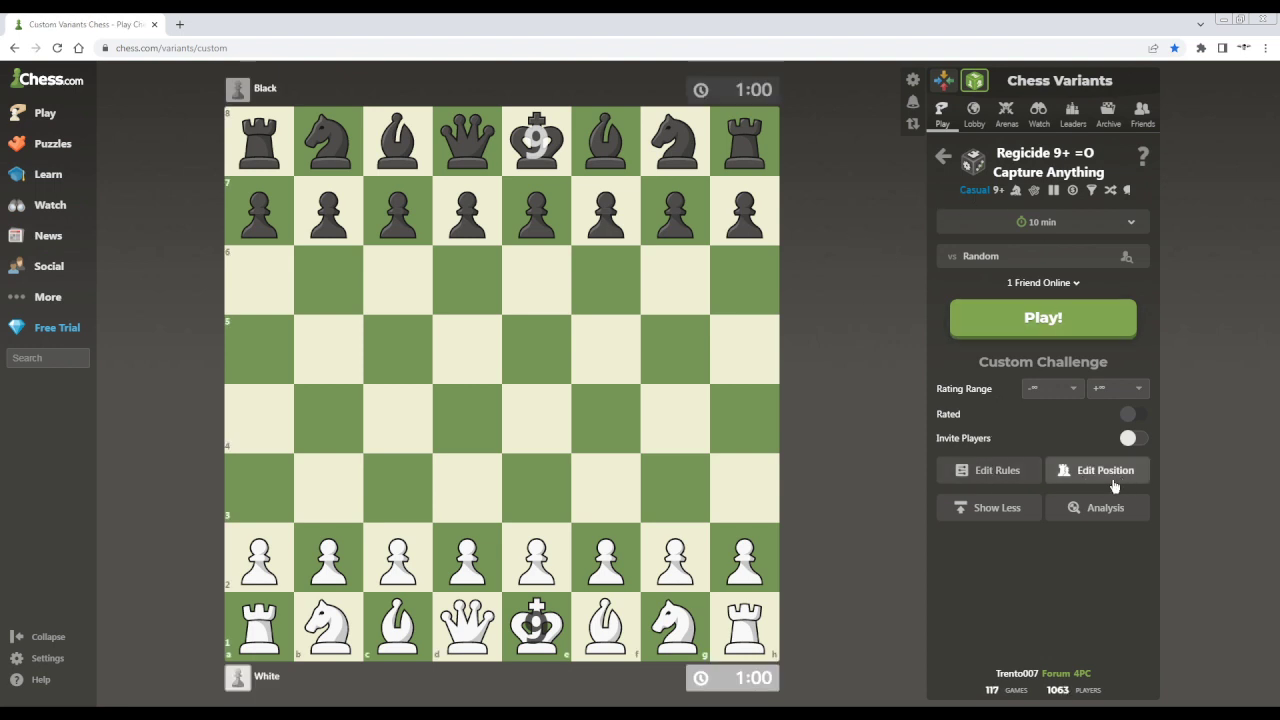
Step: Open the How to Play summary for Regicide 9+ =O Capture Anything and review its list of rules
{"action": "left_click", "coordinate": [1141, 158]}
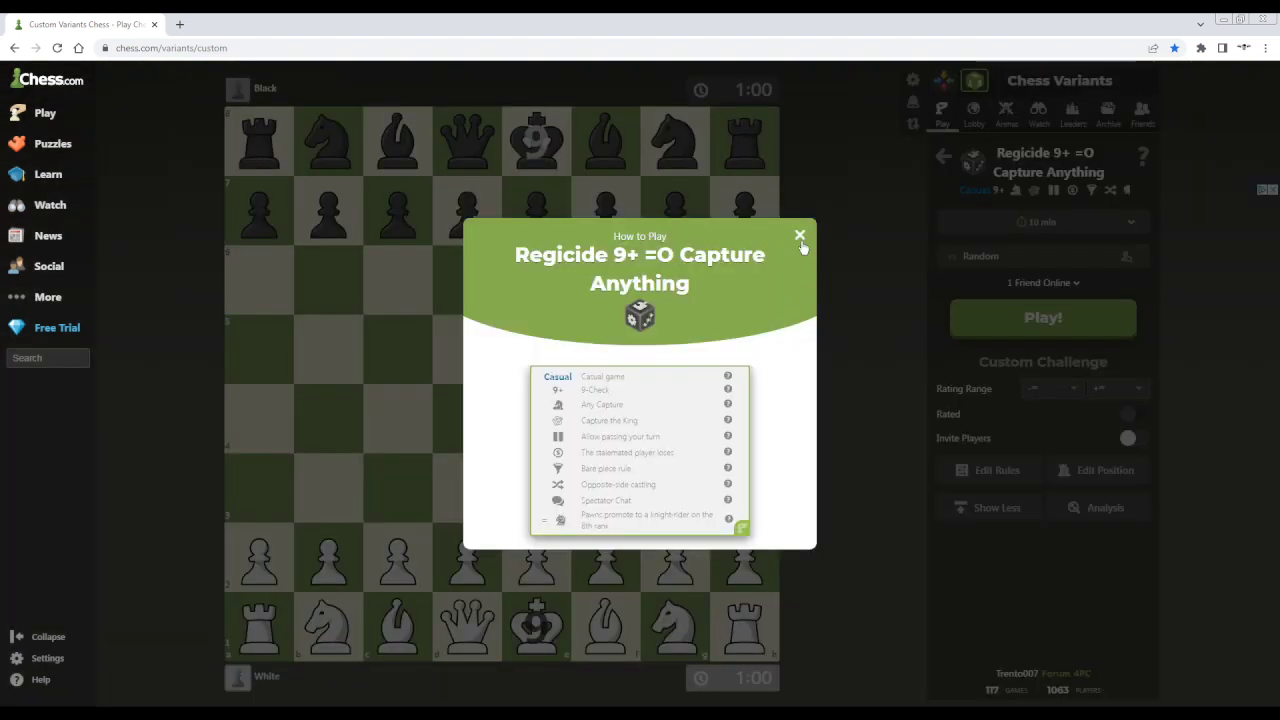
{"action": "left_click_drag", "start_coordinate": [530, 370], "coordinate": [680, 537]}
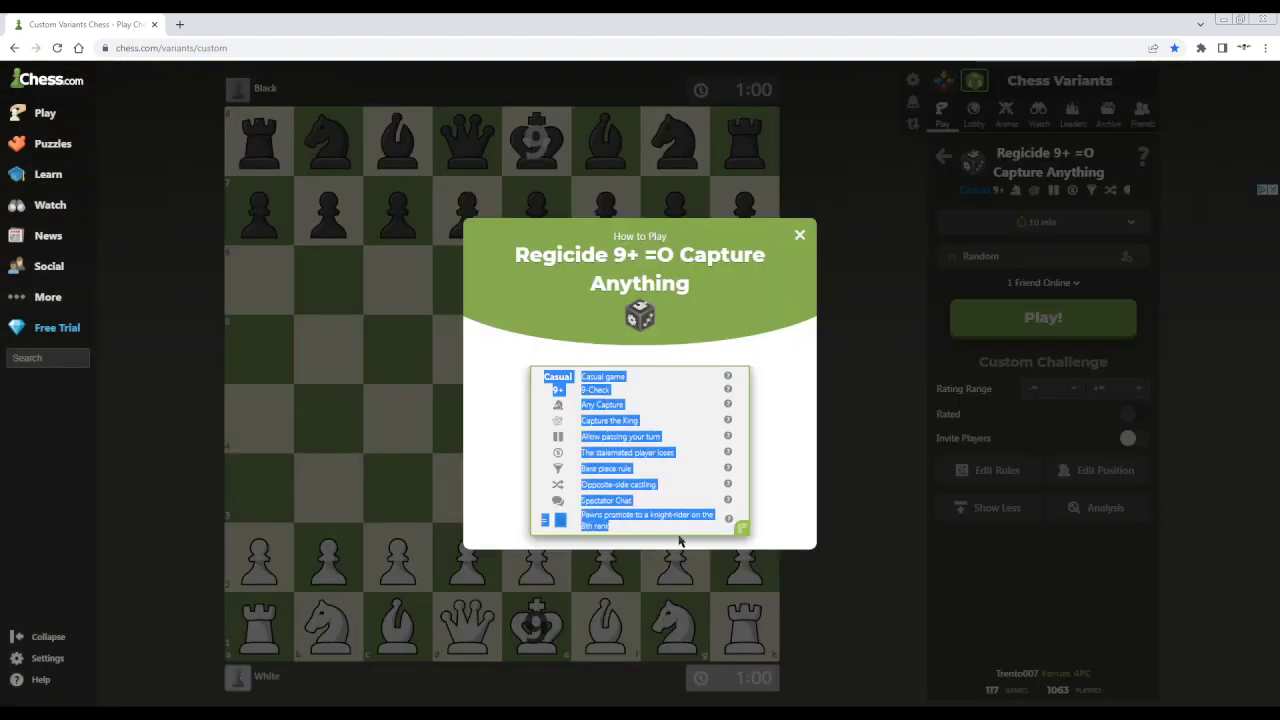
{"action": "left_click", "coordinate": [682, 518]}
Step: Open the position editor and advance the d and e pawns to d3 and e3 for White, d6 and e6 for Black
{"action": "left_click", "coordinate": [1133, 495]}
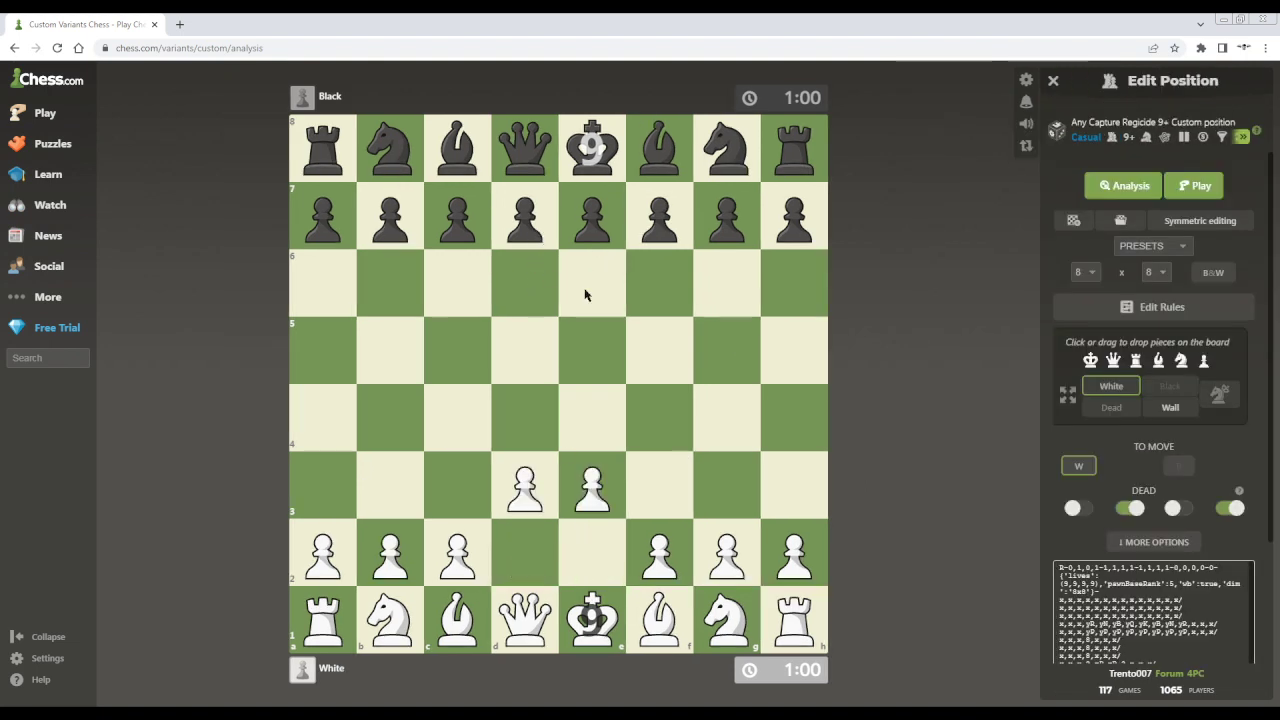
{"action": "left_click_drag", "start_coordinate": [525, 215], "coordinate": [533, 283]}
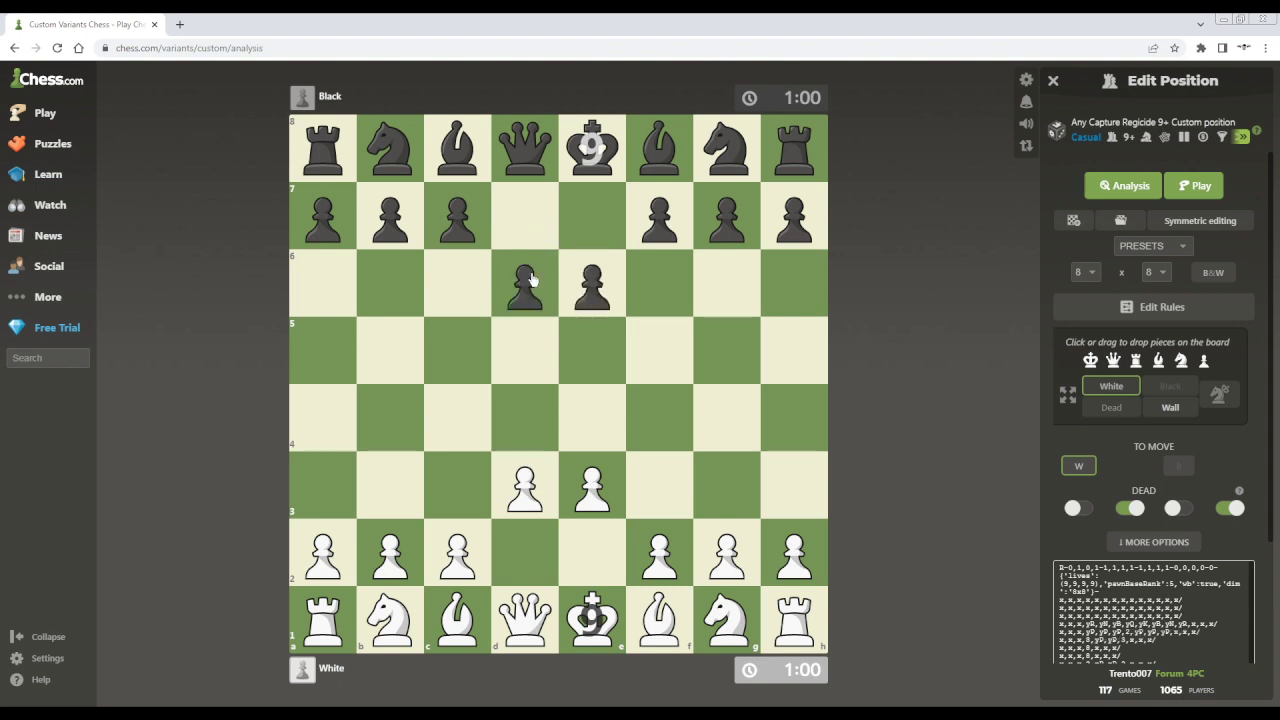
{"action": "left_click", "coordinate": [533, 280]}
{"action": "left_click", "coordinate": [540, 283]}
Step: Look over the position editor's board code and its palette of additional fairy pieces such as the Berolina pawn
{"action": "scroll", "coordinate": [1157, 460], "scroll_direction": "down", "scroll_amount": 3}
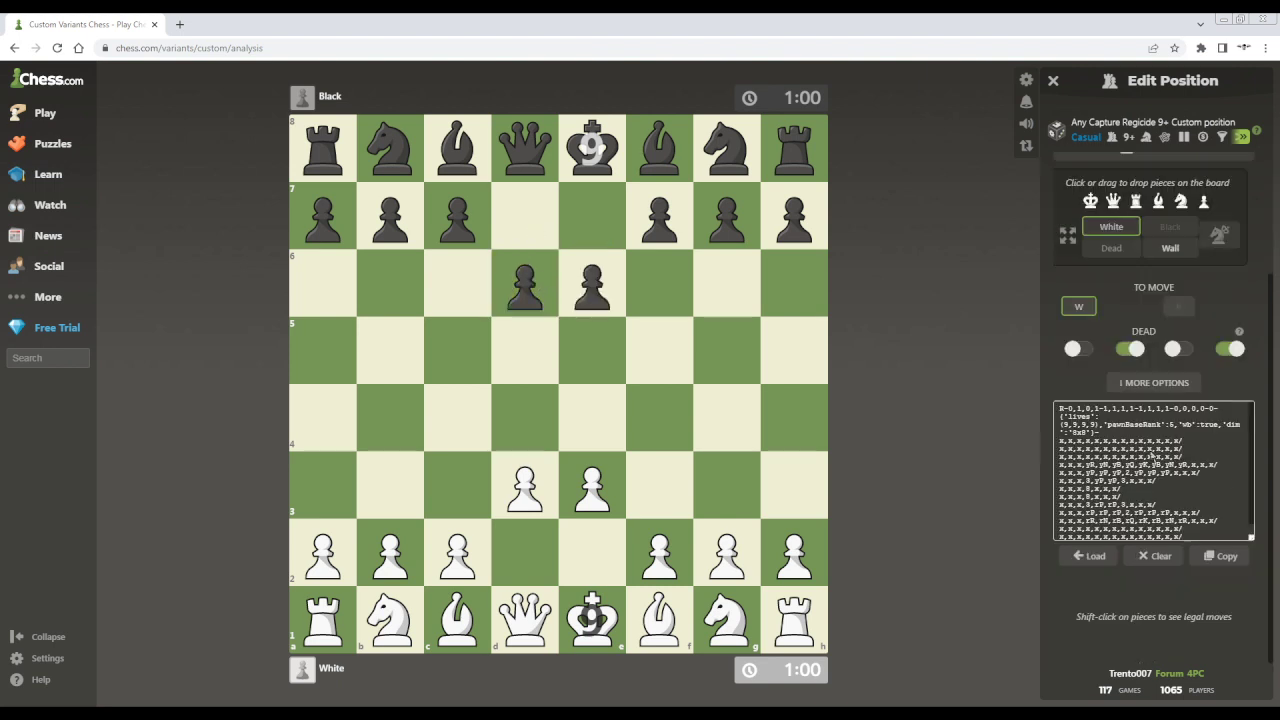
{"action": "scroll", "coordinate": [1161, 373], "scroll_direction": "up", "scroll_amount": 3}
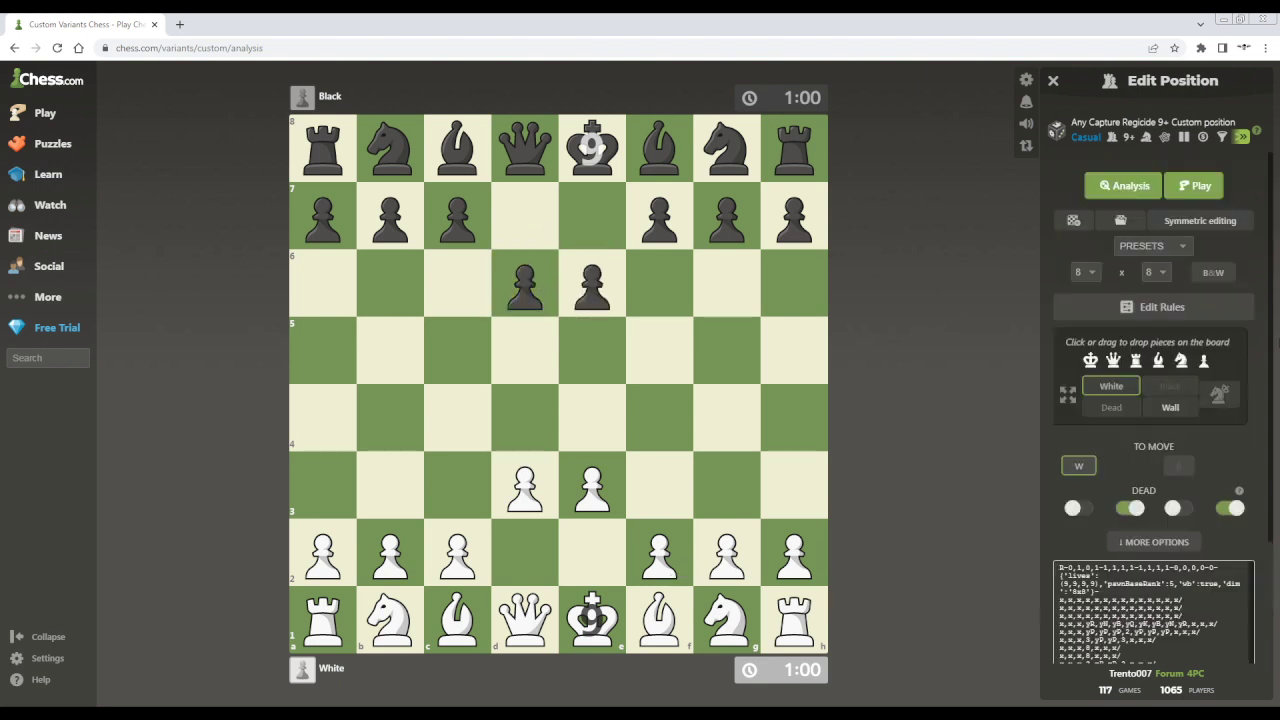
{"action": "left_click", "coordinate": [1217, 395]}
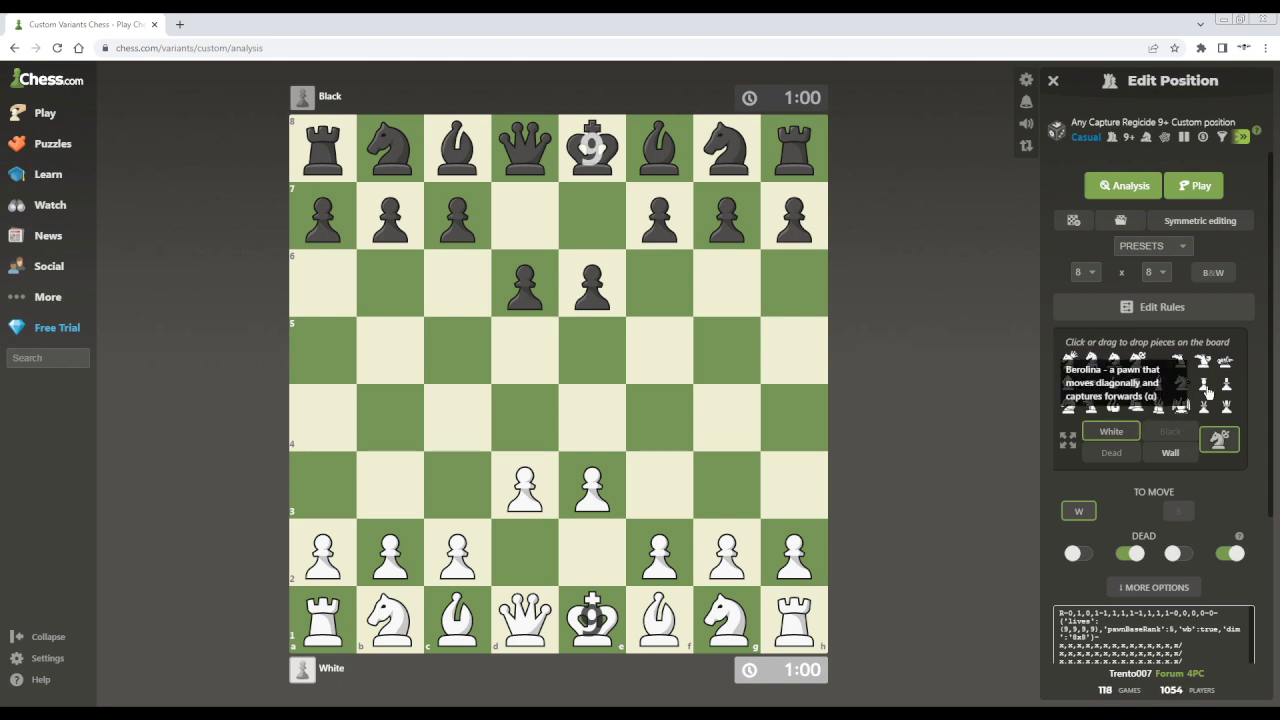
{"action": "left_click", "coordinate": [1218, 439]}
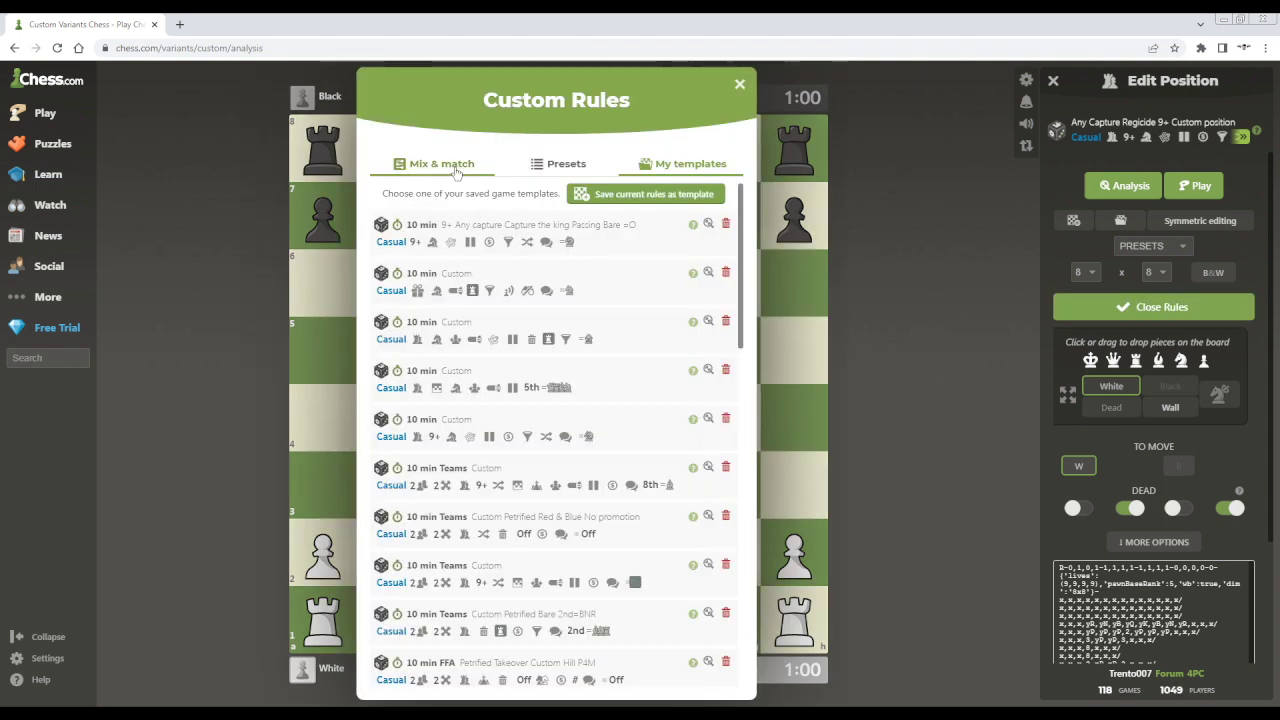
Step: Show the mix and match rules and examine the choices for the promotion rank and the piece pawns promote to
{"action": "left_click", "coordinate": [452, 166]}
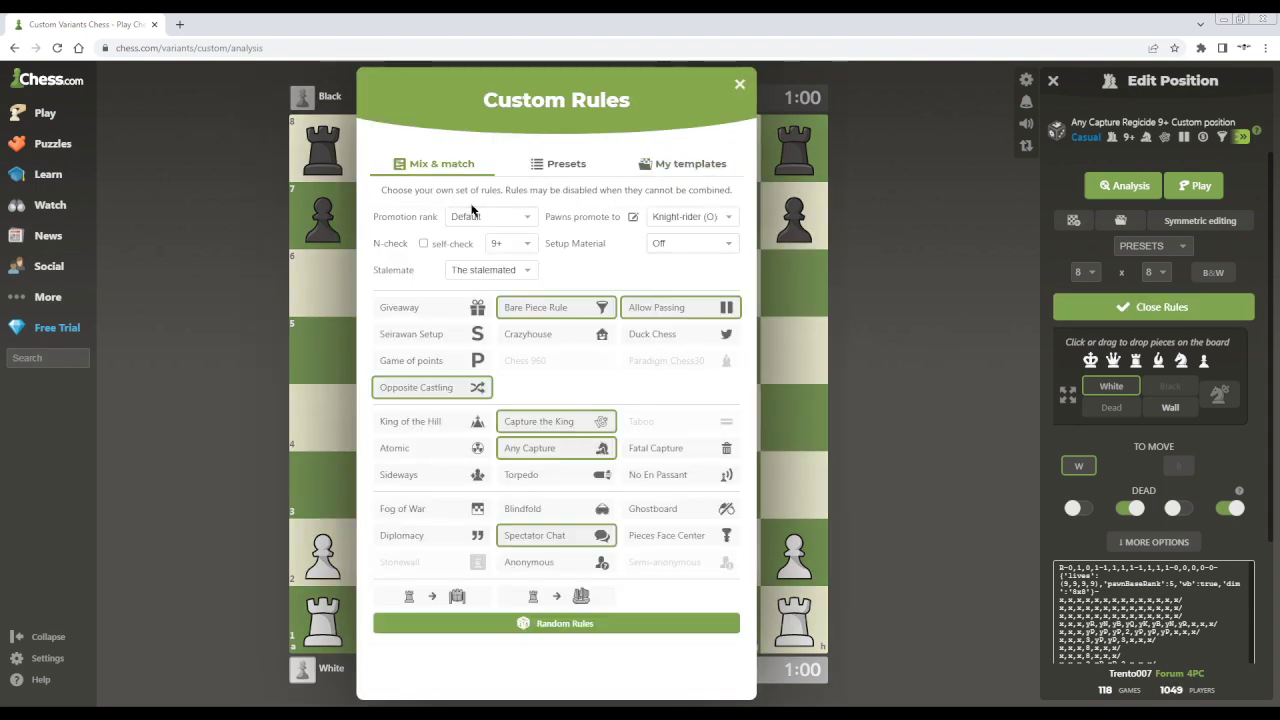
{"action": "left_click", "coordinate": [505, 218]}
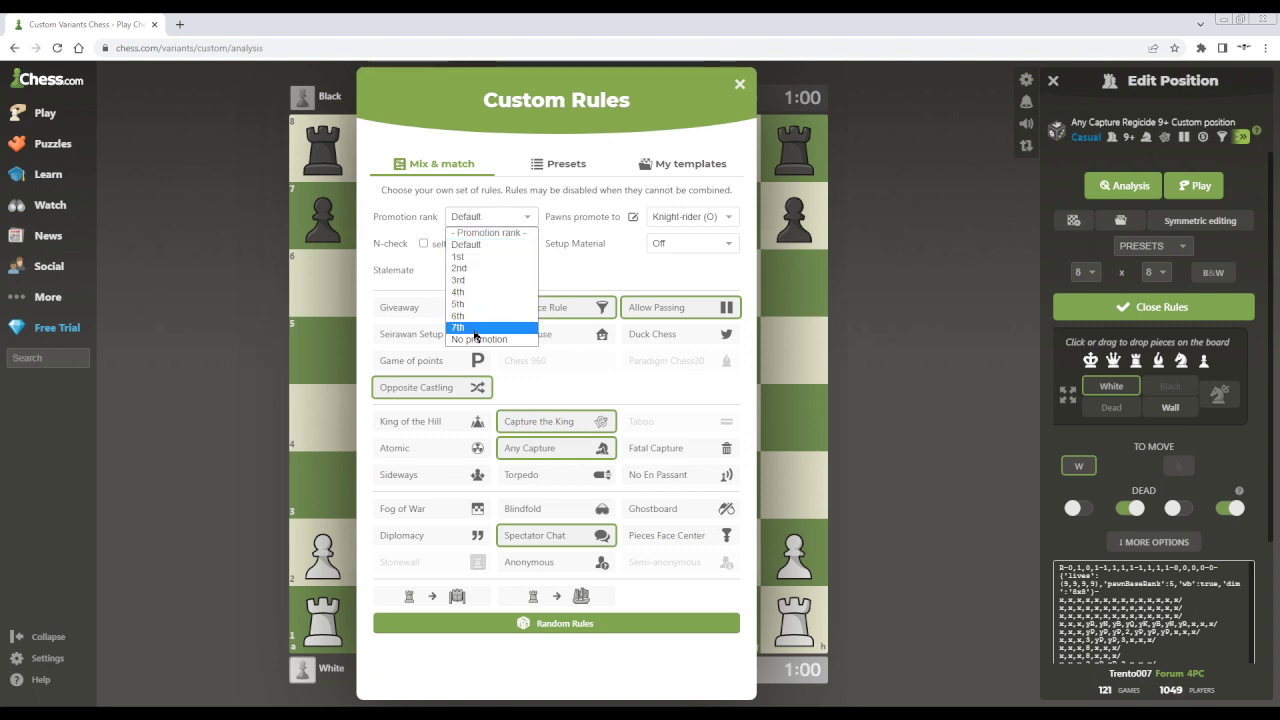
{"action": "left_click", "coordinate": [495, 226]}
{"action": "left_click", "coordinate": [664, 220]}
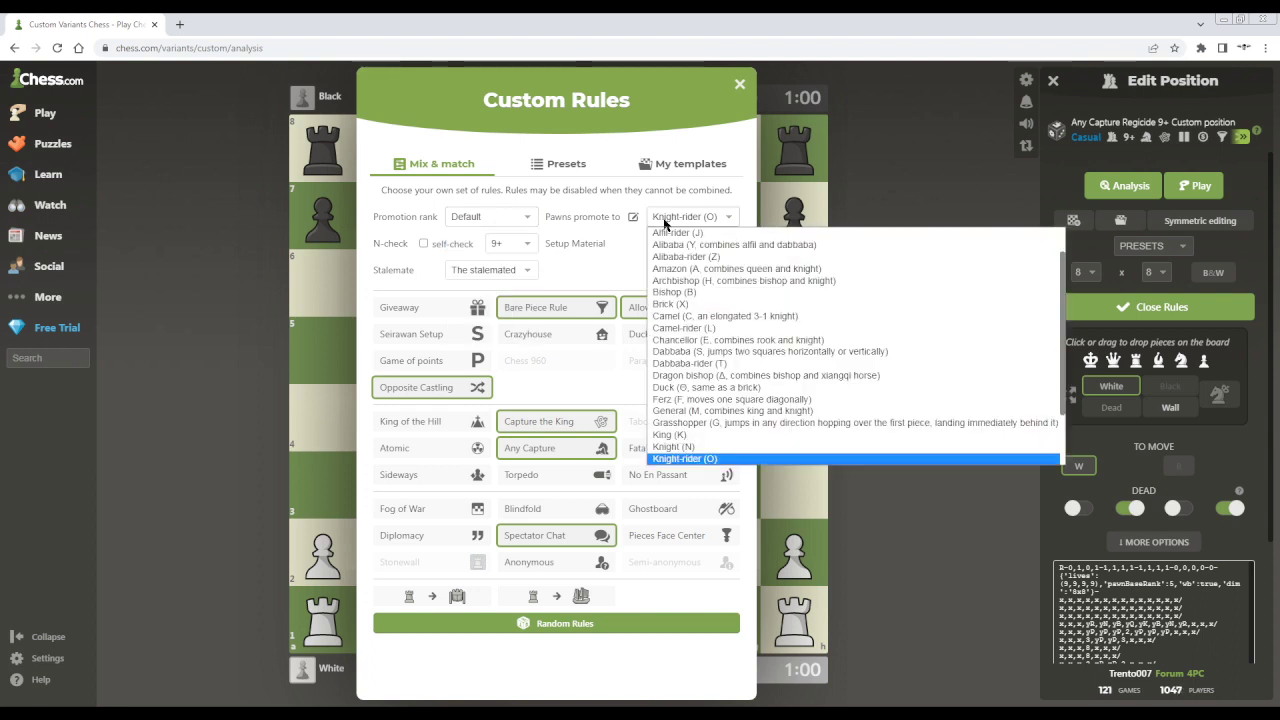
{"action": "scroll", "coordinate": [727, 414], "scroll_direction": "up", "scroll_amount": 3}
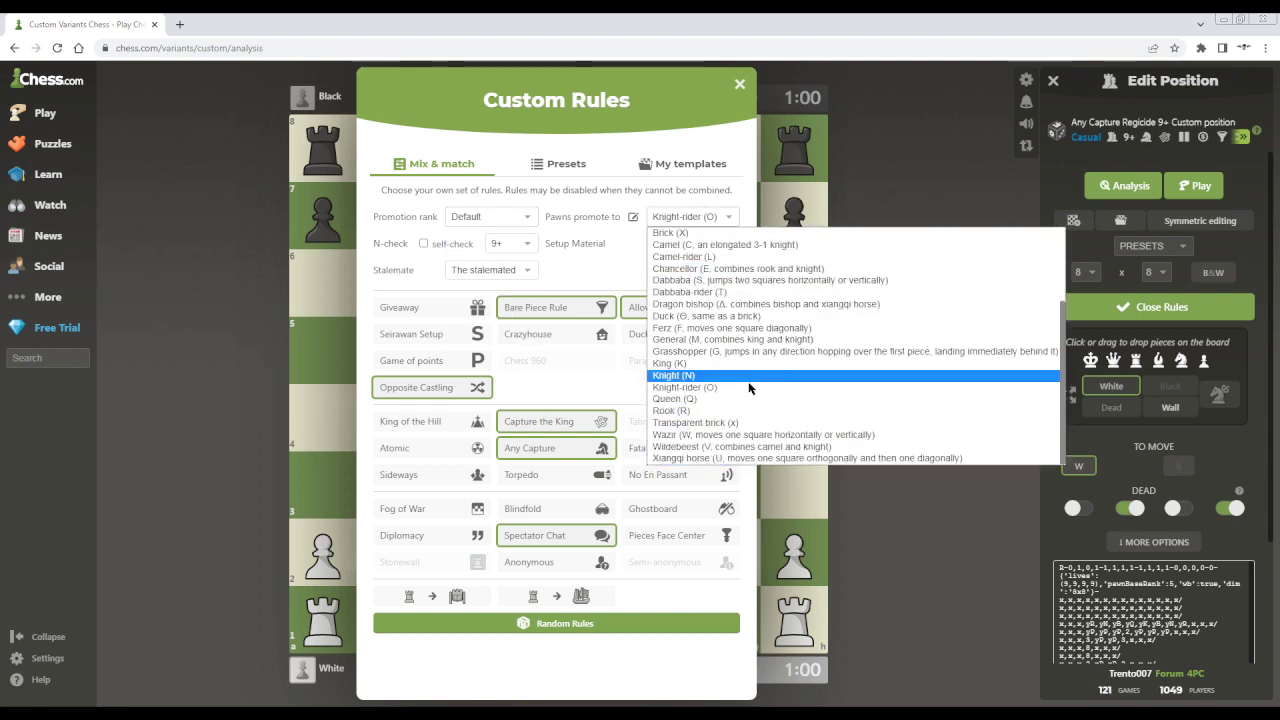
{"action": "left_click", "coordinate": [669, 220]}
Step: Examine the available choices for setup material, N-check and stalemate in the custom rules
{"action": "left_click", "coordinate": [689, 243]}
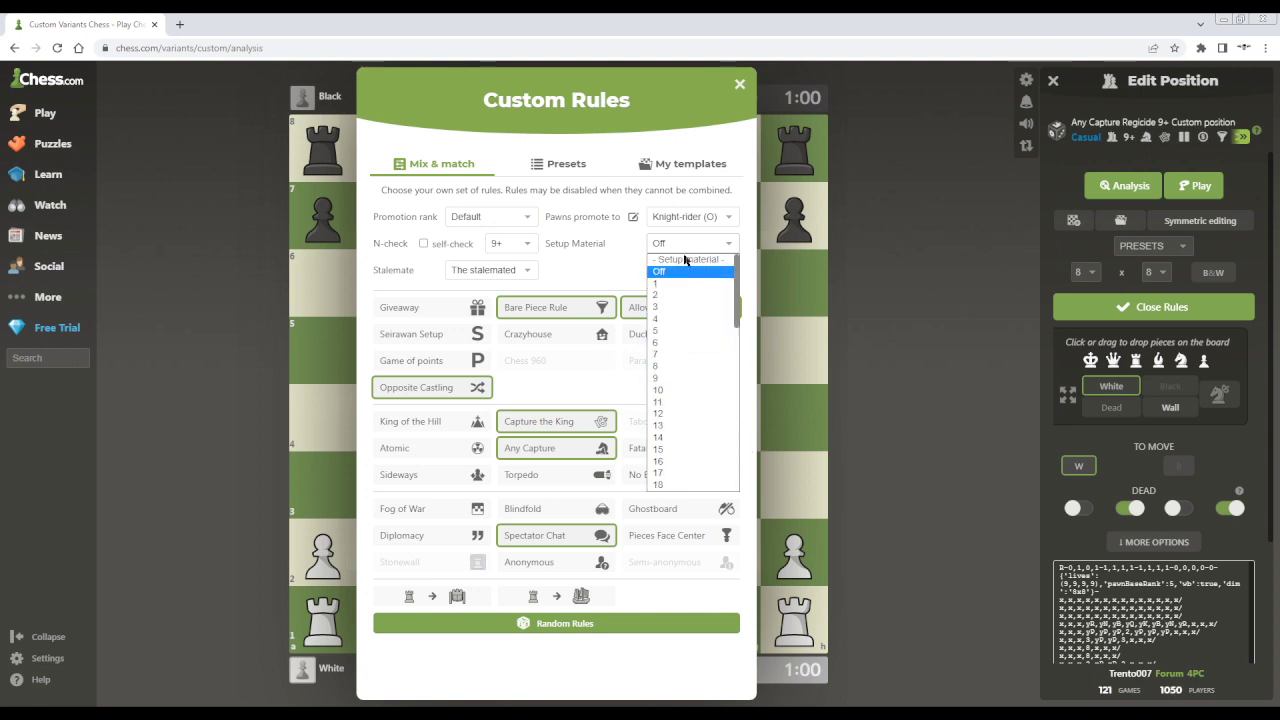
{"action": "left_click", "coordinate": [686, 271]}
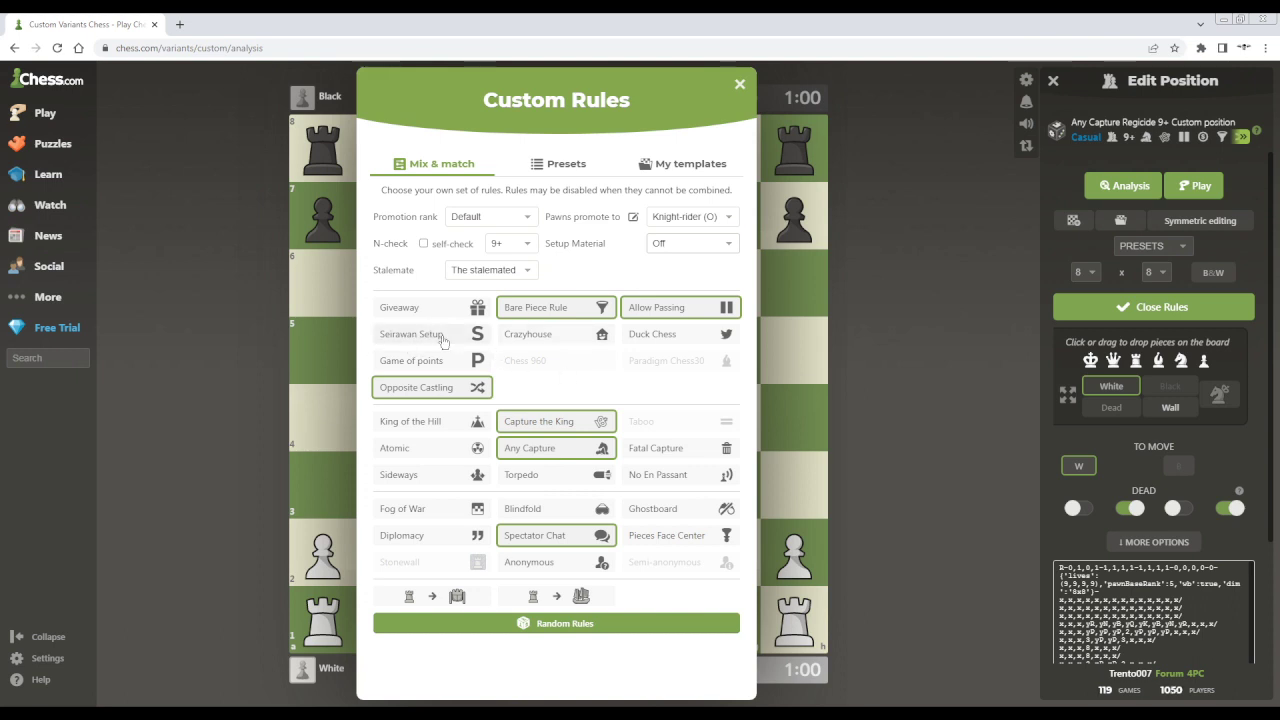
{"action": "left_click", "coordinate": [513, 243]}
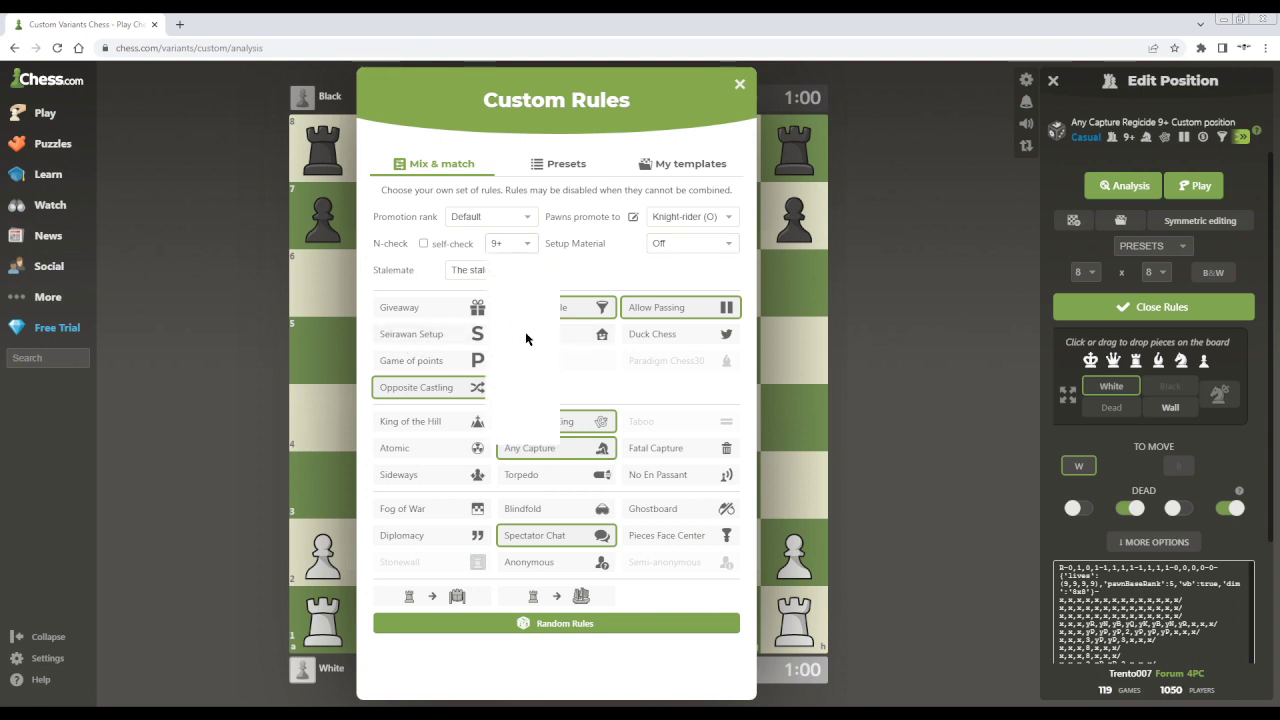
{"action": "left_click", "coordinate": [508, 244]}
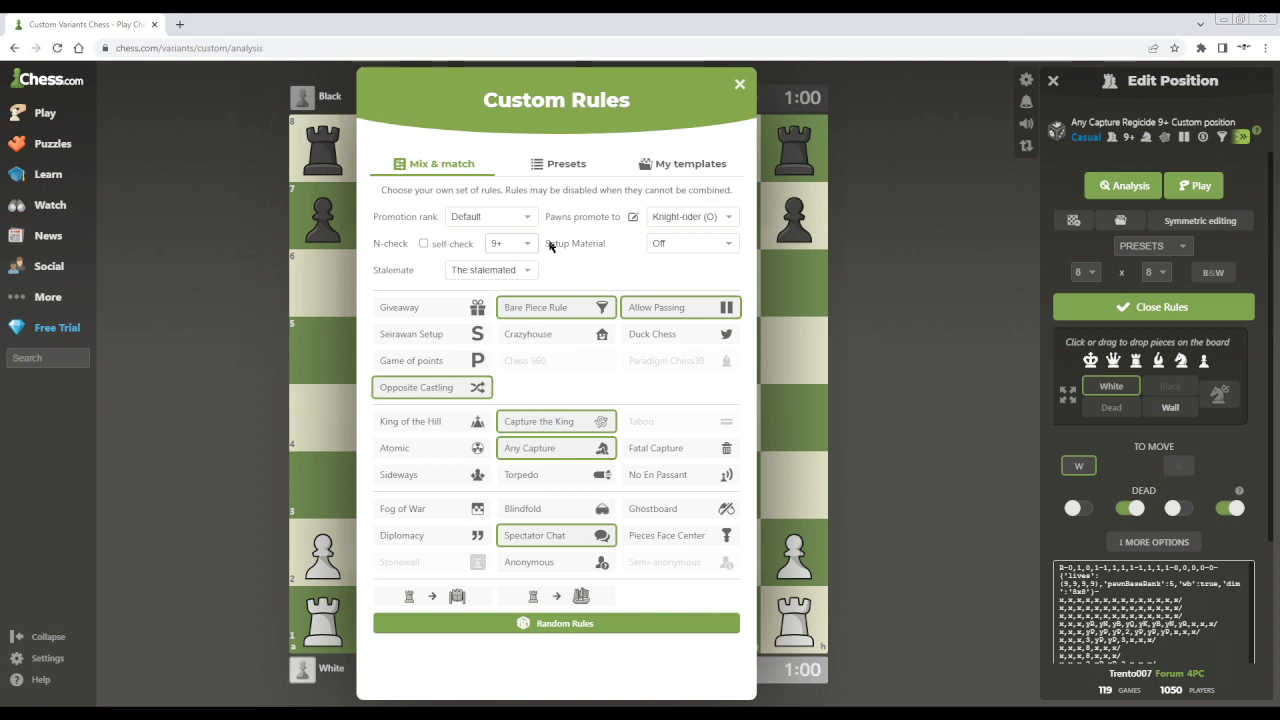
{"action": "left_click", "coordinate": [503, 272]}
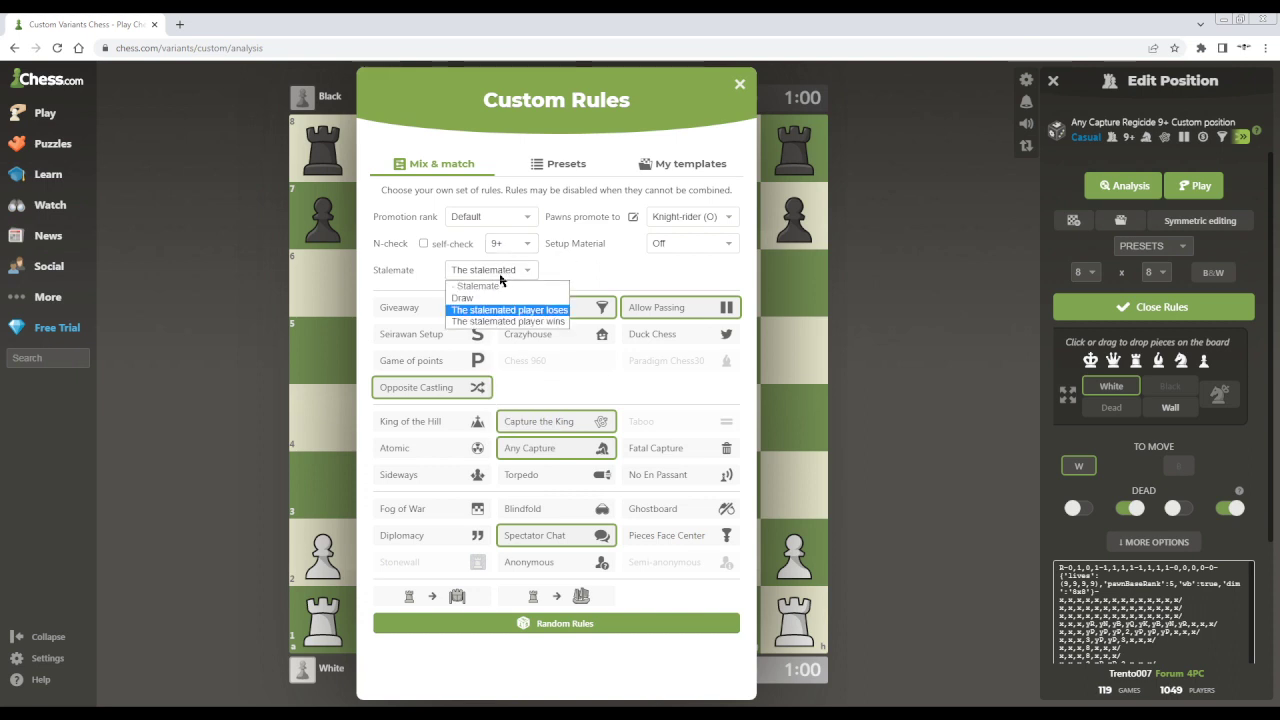
{"action": "left_click", "coordinate": [500, 279]}
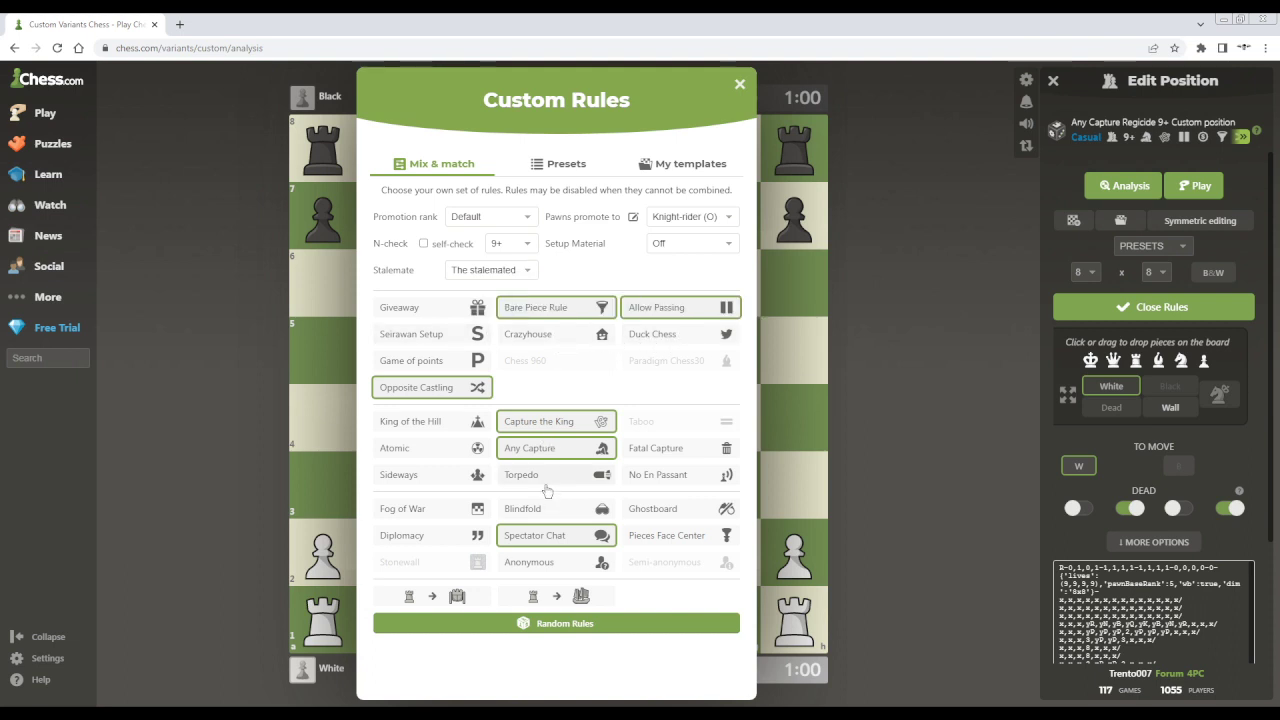
Step: Close the custom rules and go from the position editor to the play page with the edited position
{"action": "left_click", "coordinate": [740, 85]}
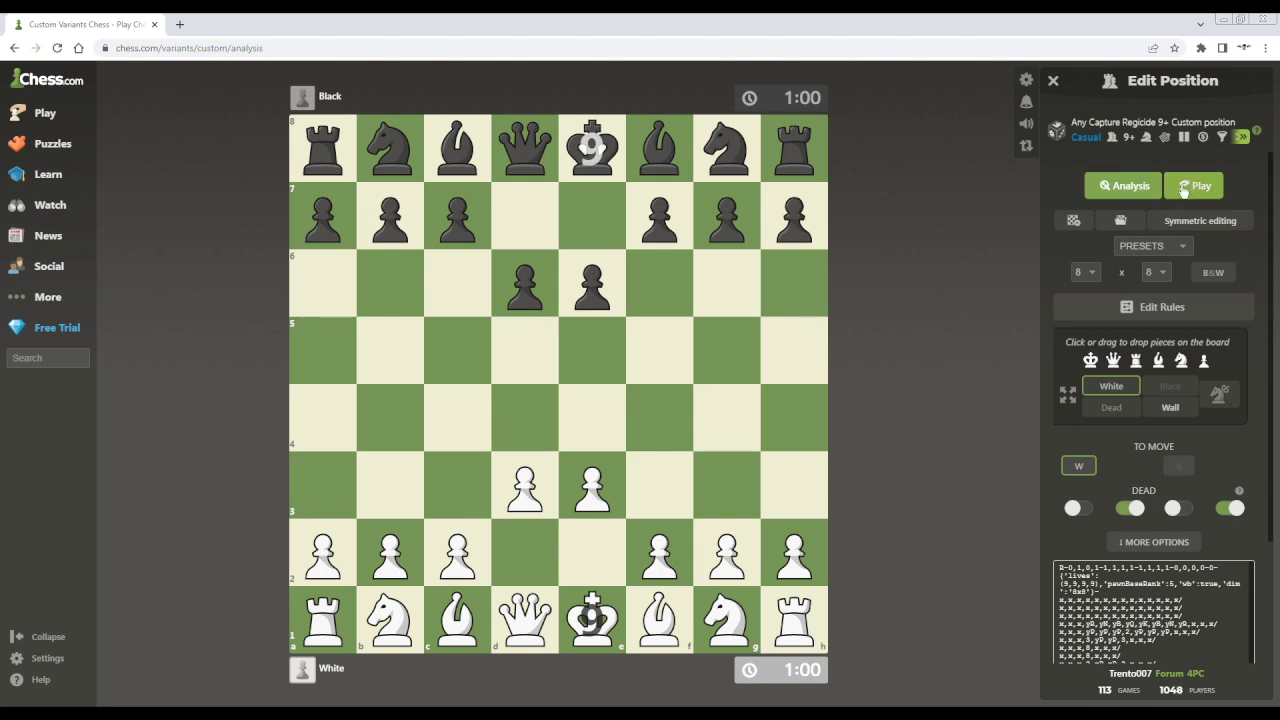
{"action": "key", "text": "alt+Left"}
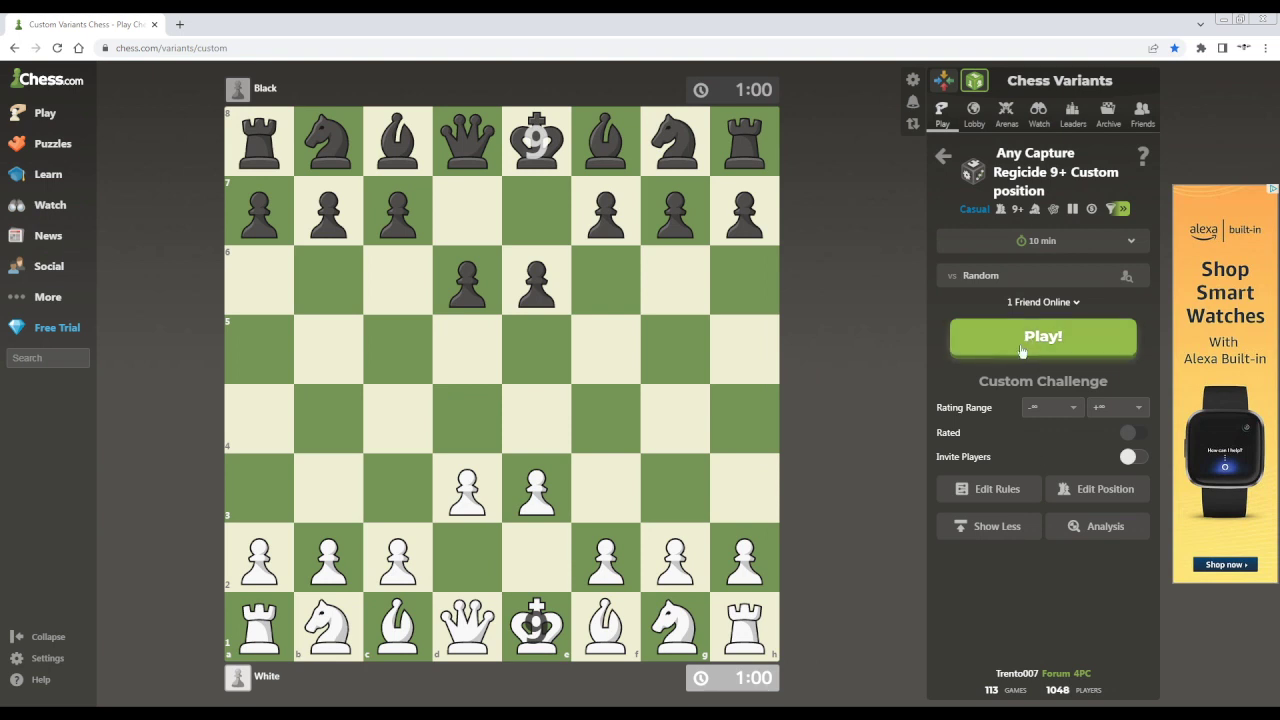
Step: Check the custom variants lobby for open challenges
{"action": "left_click", "coordinate": [977, 122]}
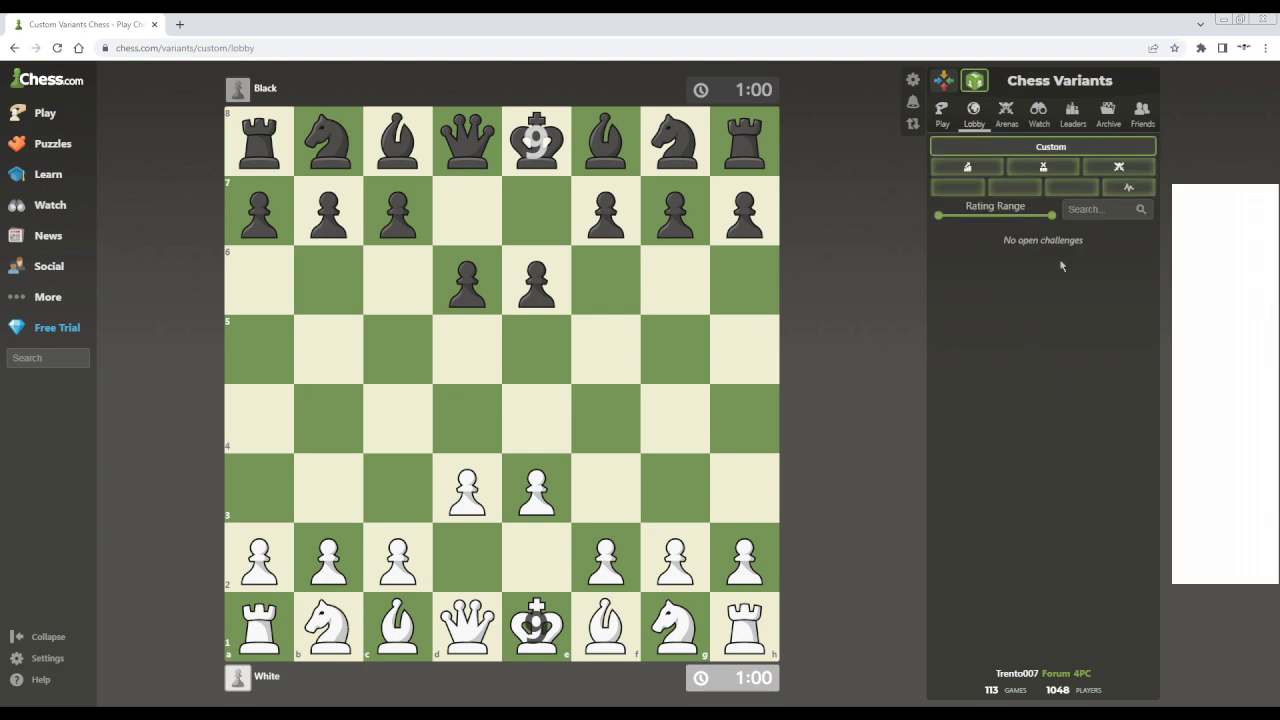
{"action": "left_click", "coordinate": [1039, 148]}
{"action": "left_click", "coordinate": [1039, 148]}
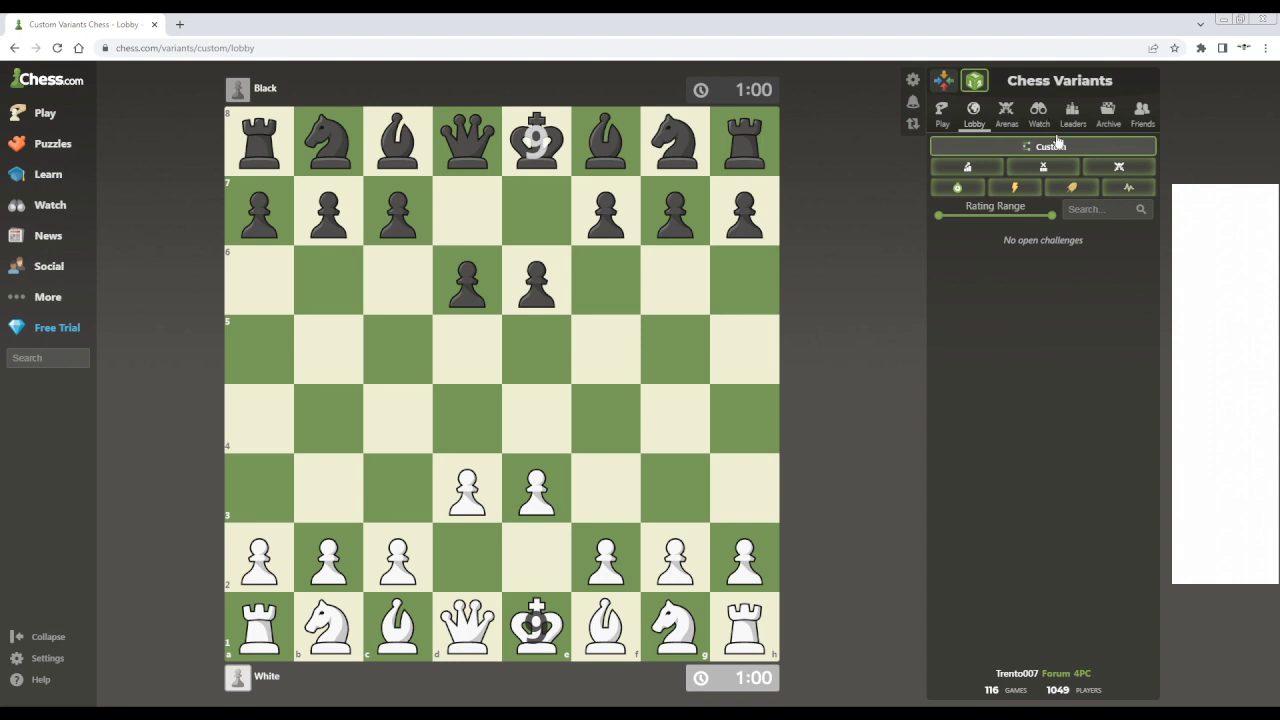
Step: Browse the custom games being played live and open the 10 | 15 Teams game as a spectator
{"action": "left_click", "coordinate": [1047, 120]}
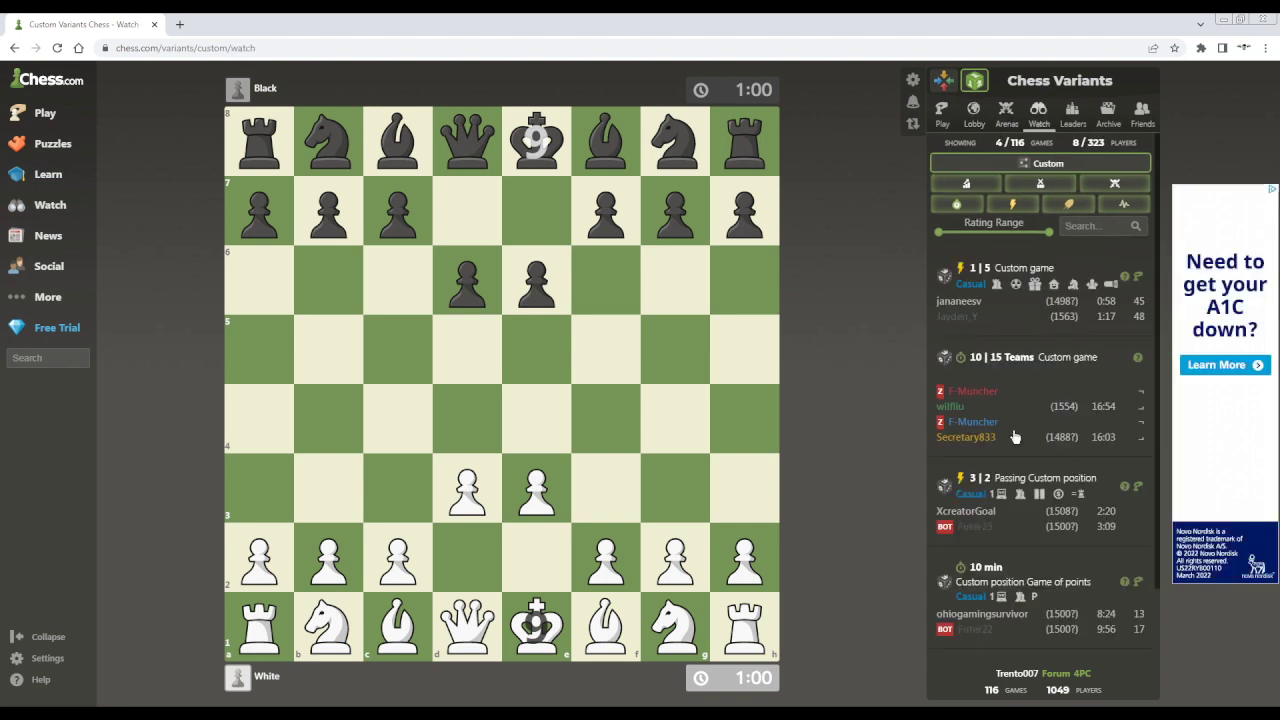
{"action": "scroll", "coordinate": [1007, 482], "scroll_direction": "down", "scroll_amount": 1}
{"action": "scroll", "coordinate": [1007, 470], "scroll_direction": "up", "scroll_amount": 1}
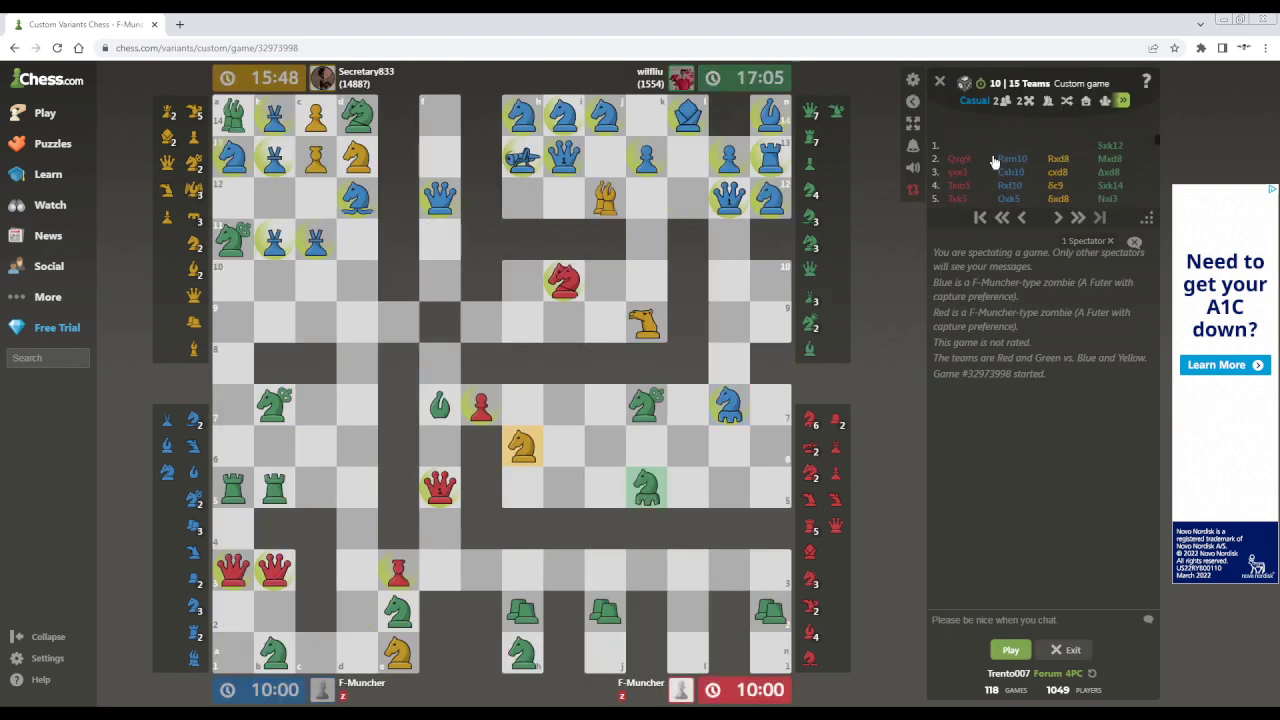
Step: Rewind the spectated Teams game to its start, step forward through the opening moves, and leave the game
{"action": "triple_click", "coordinate": [1110, 148]}
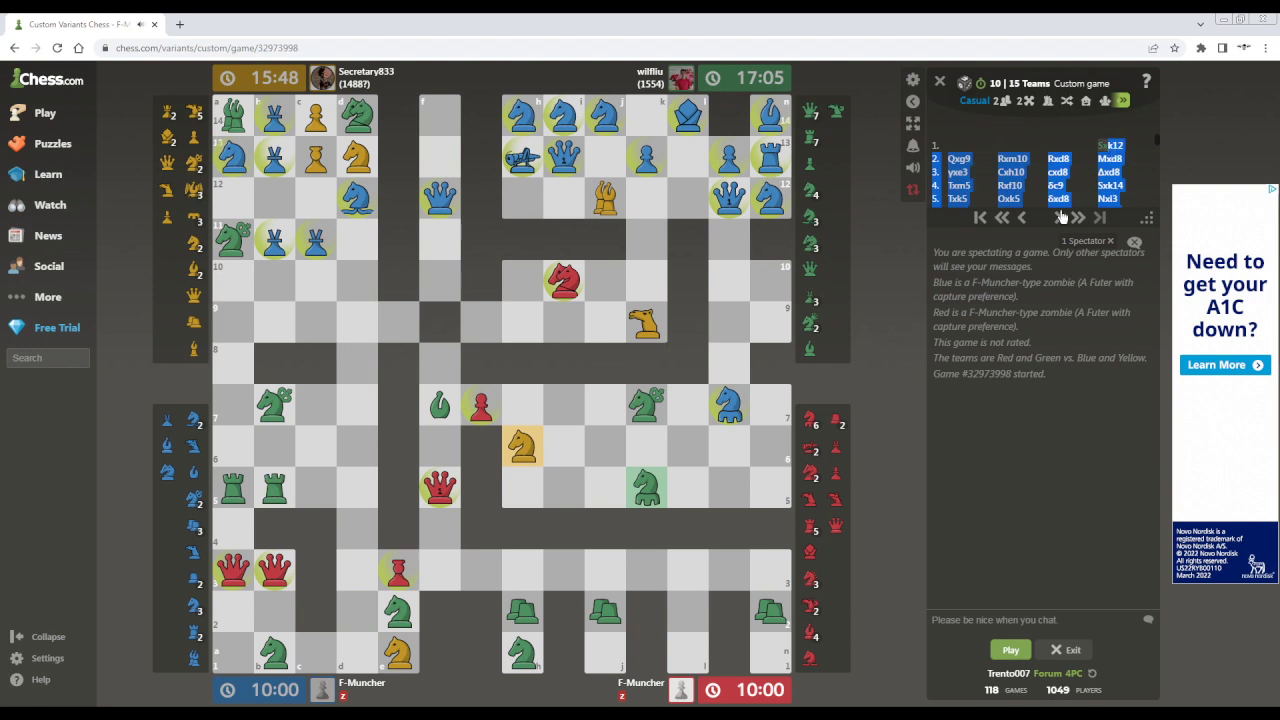
{"action": "left_click", "coordinate": [980, 217]}
{"action": "key", "text": "Right"}
{"action": "key", "text": "Right"}
{"action": "key", "text": "Right"}
{"action": "key", "text": "Right"}
{"action": "key", "text": "Right"}
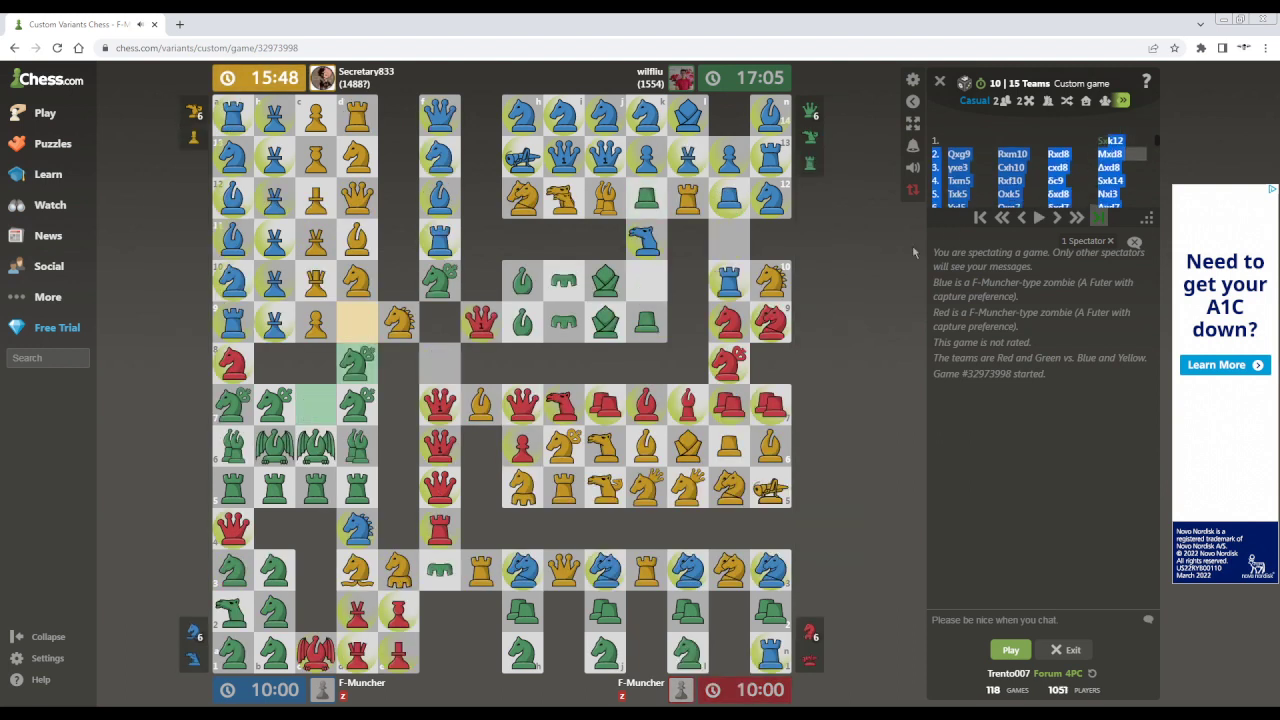
{"action": "key", "text": "Right"}
{"action": "key", "text": "Right"}
{"action": "key", "text": "Right"}
{"action": "key", "text": "Right"}
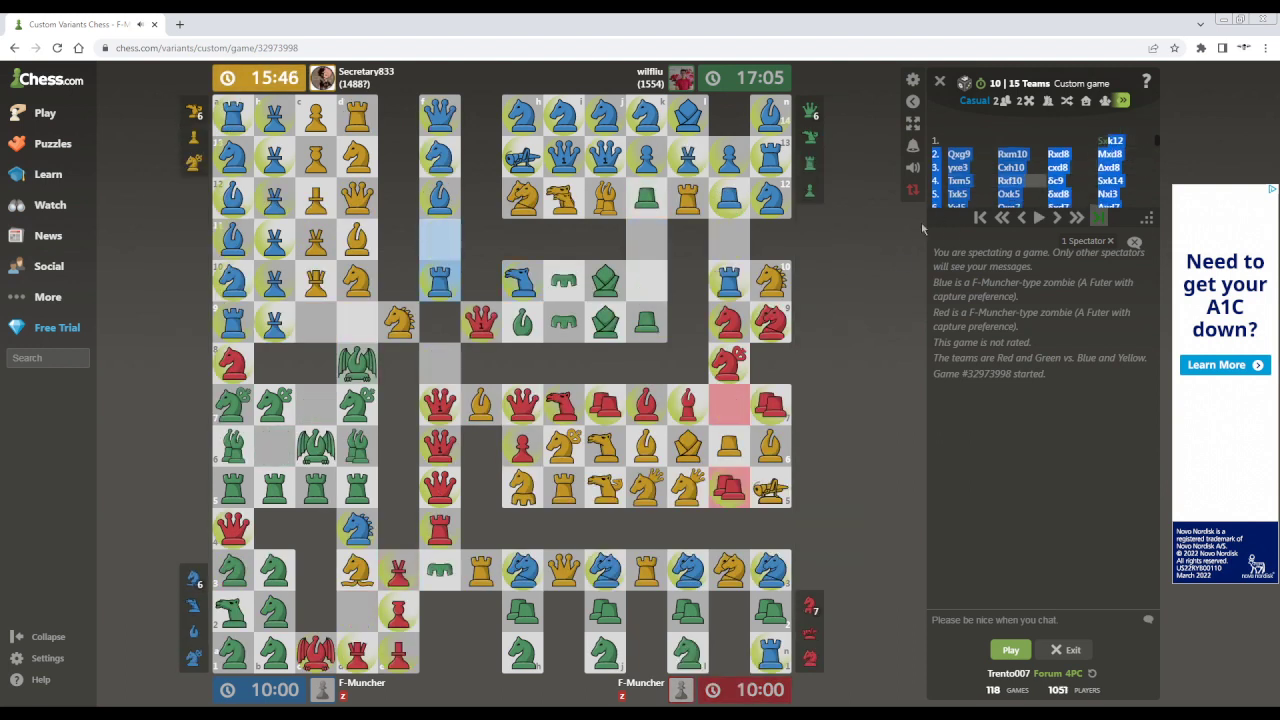
{"action": "key", "text": "Right"}
{"action": "key", "text": "Right"}
{"action": "key", "text": "Right"}
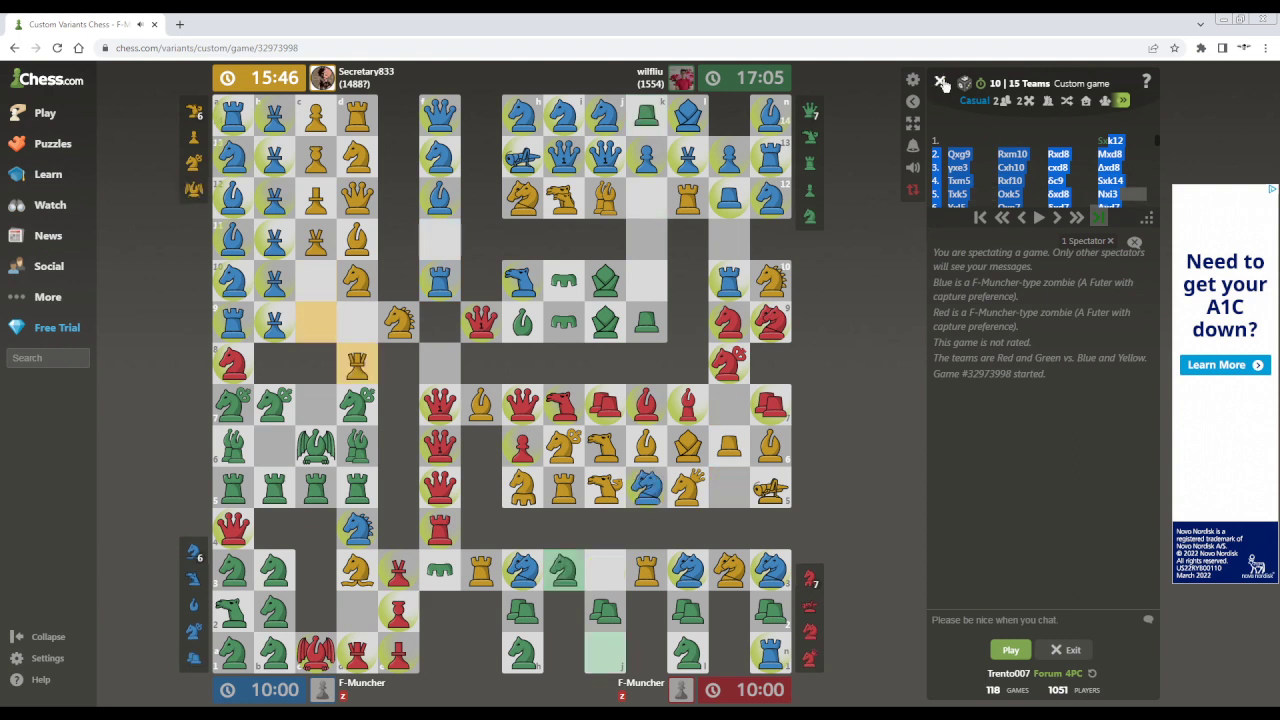
{"action": "left_click", "coordinate": [943, 84]}
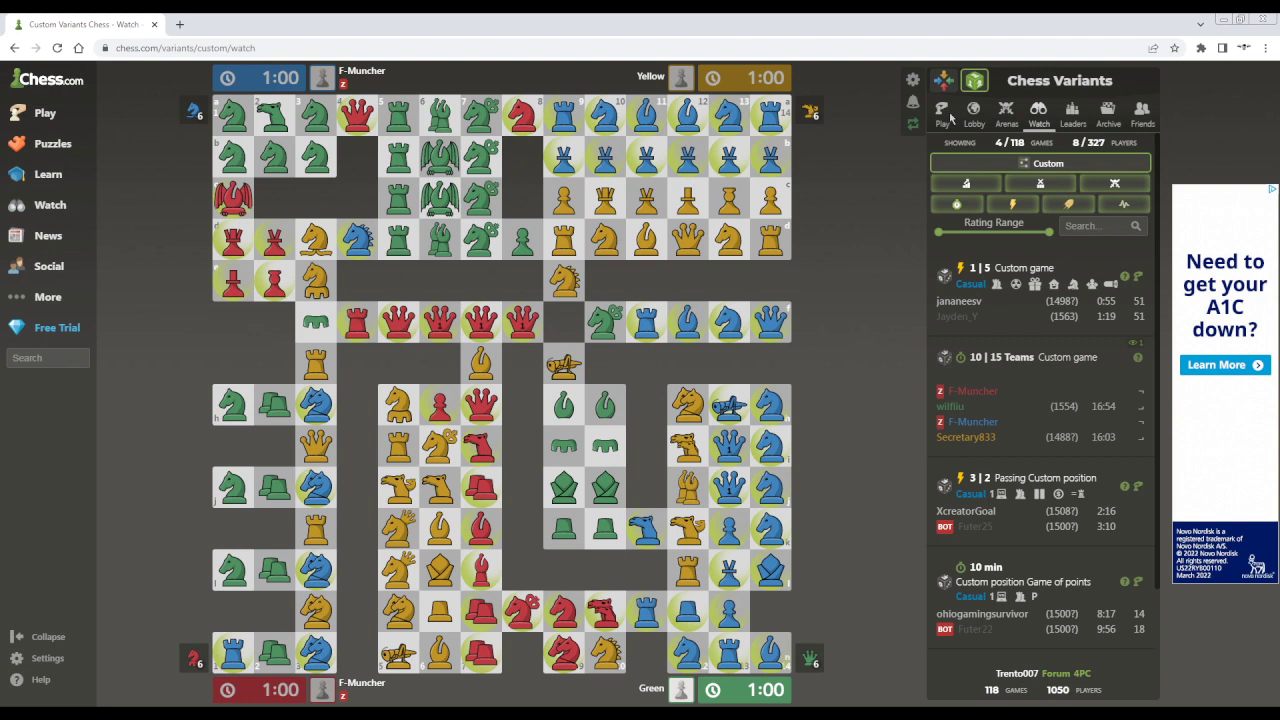
Step: Return to the custom game setup and load a saved 10 min Teams rules template with 9-check
{"action": "left_click", "coordinate": [996, 584]}
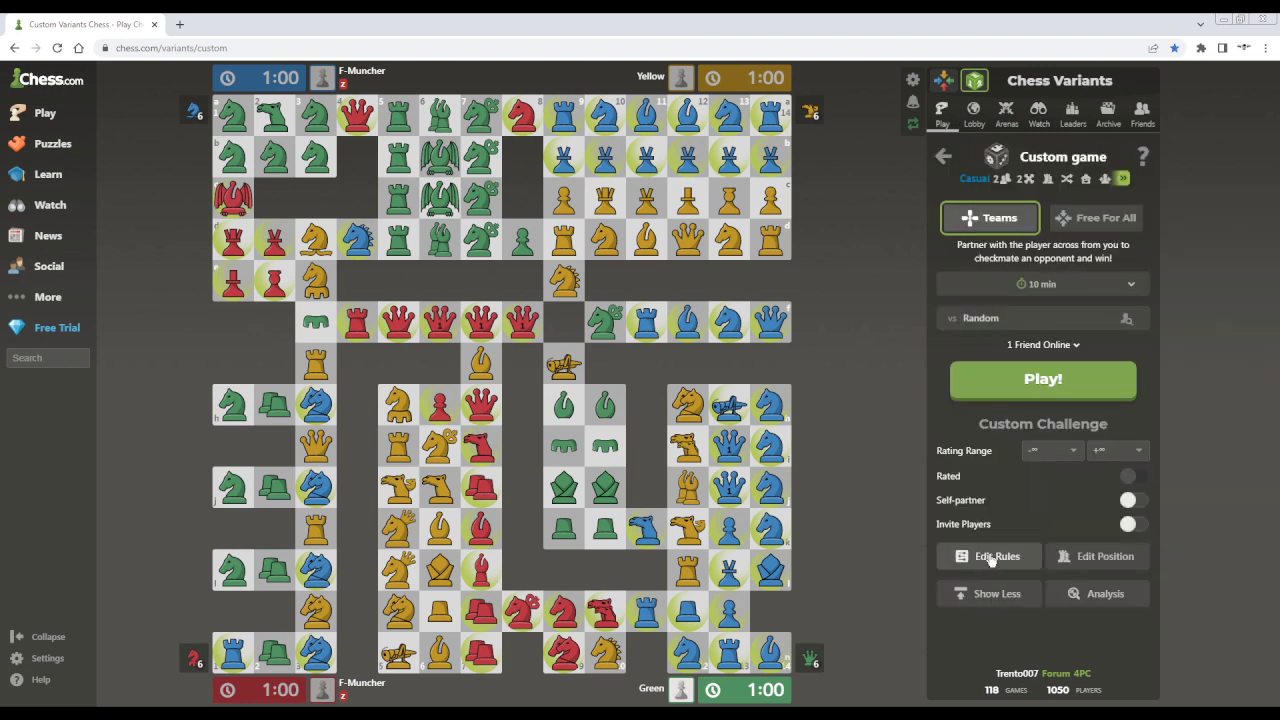
{"action": "left_click", "coordinate": [990, 560]}
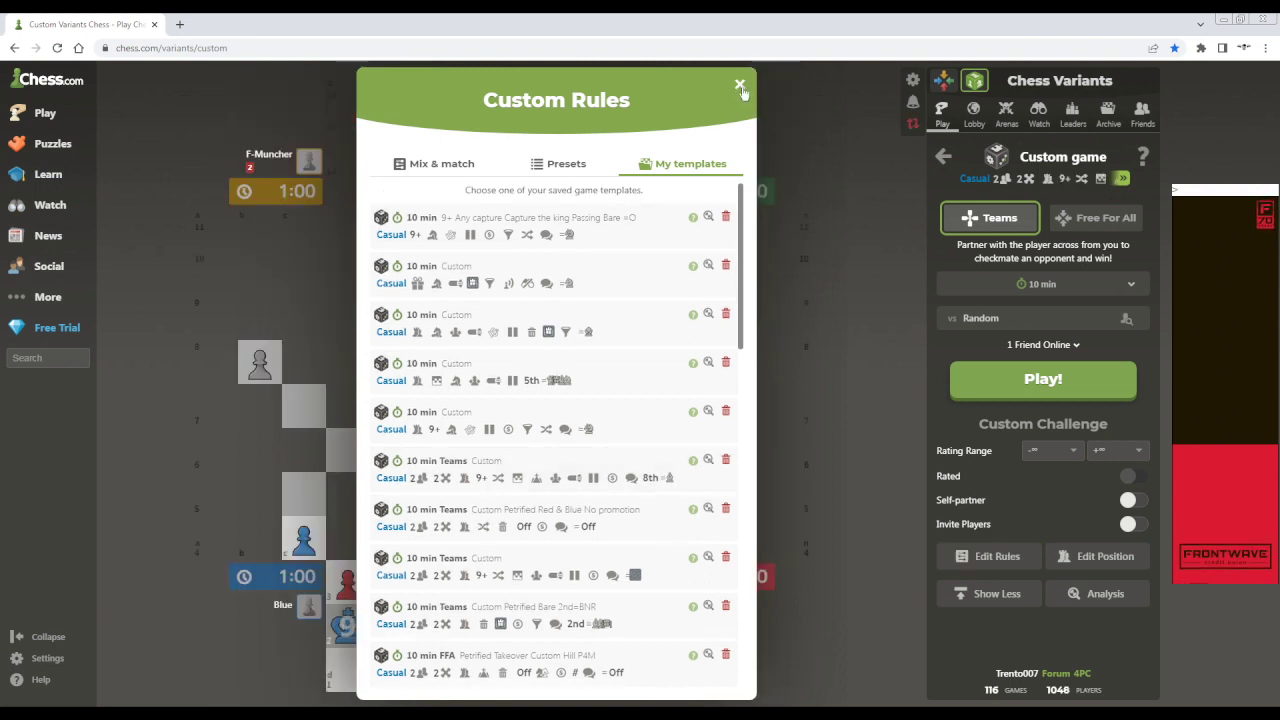
{"action": "left_click", "coordinate": [740, 85]}
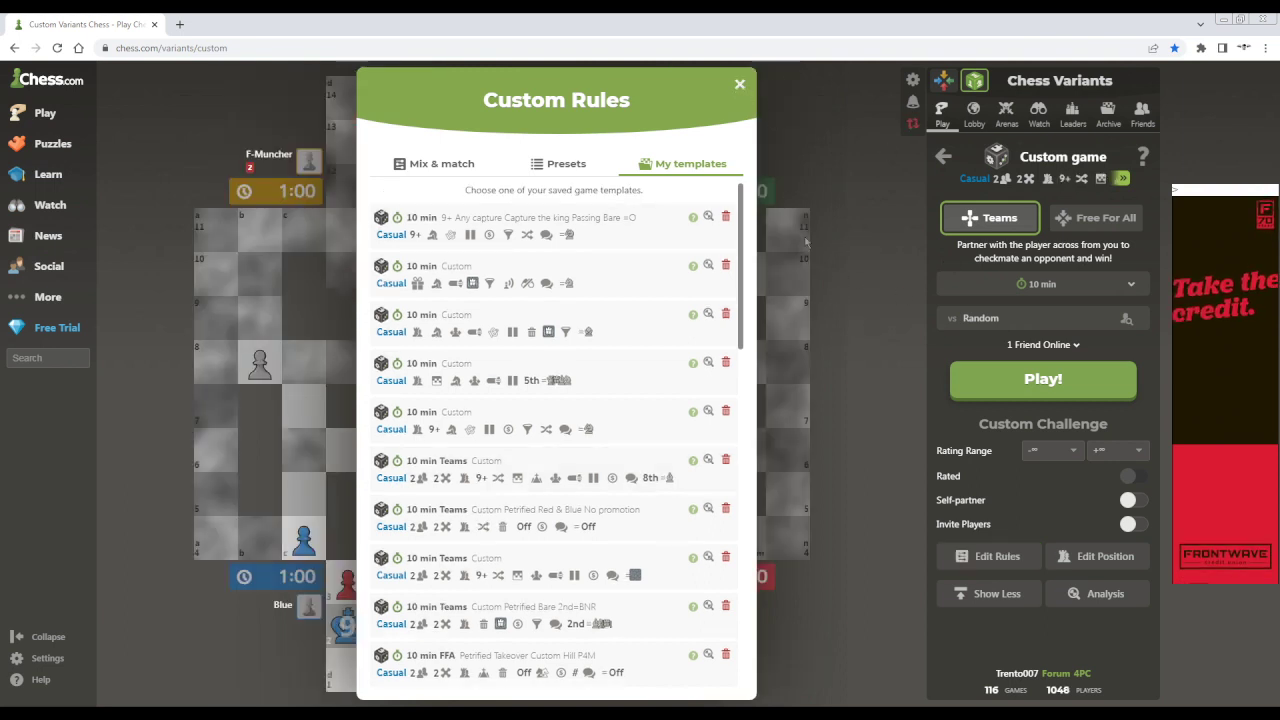
Step: Host the custom 10 min Teams game as a player-invitation challenge with a Futer bot and autostart enabled
{"action": "left_click", "coordinate": [739, 86]}
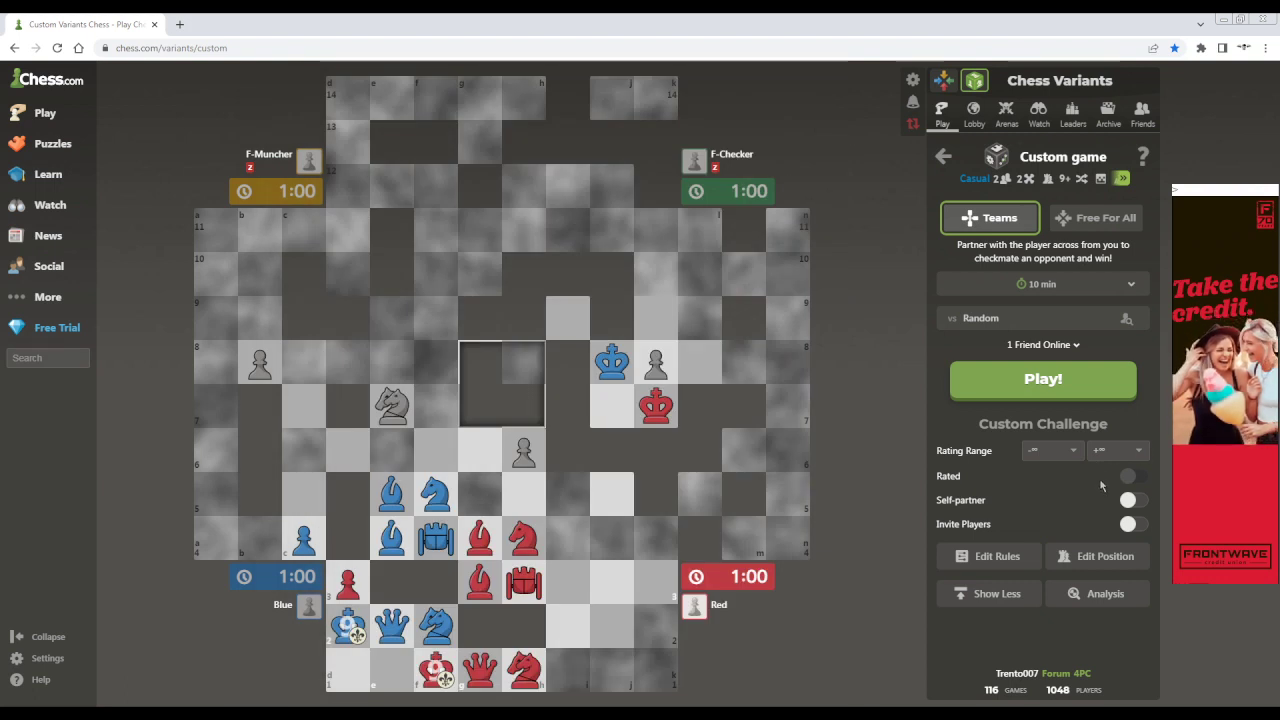
{"action": "left_click", "coordinate": [1130, 525]}
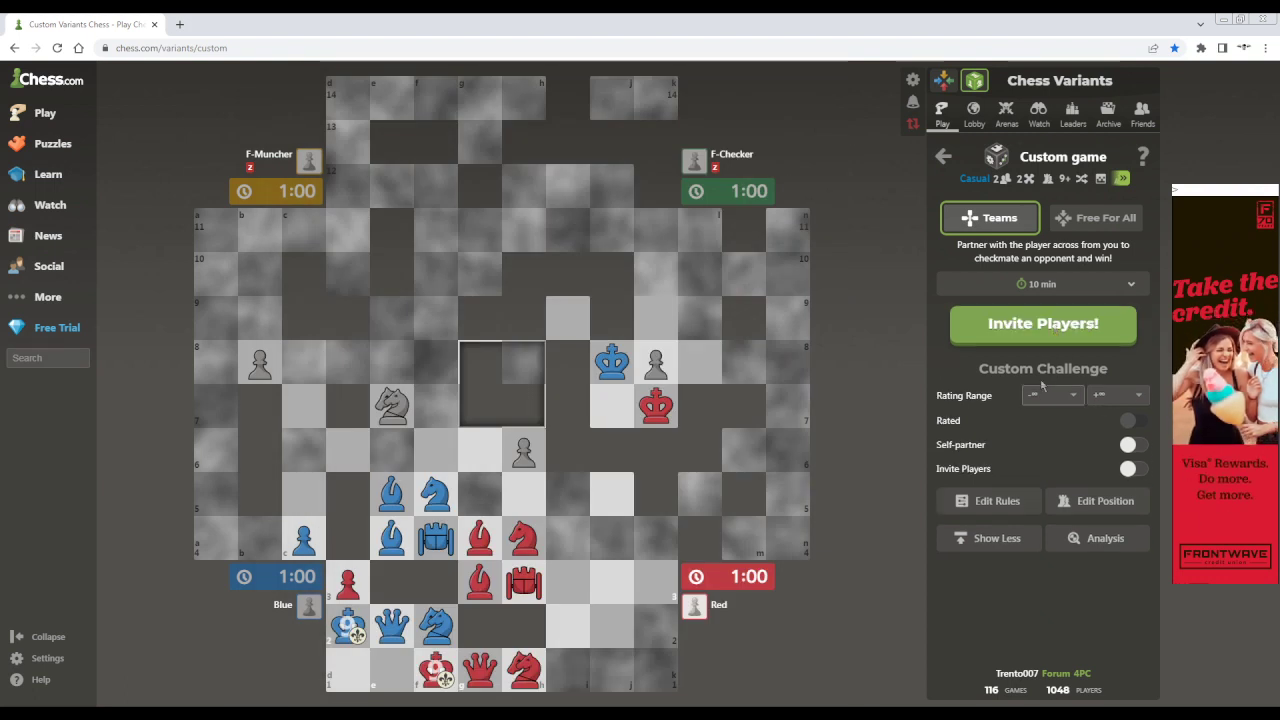
{"action": "left_click", "coordinate": [1055, 337]}
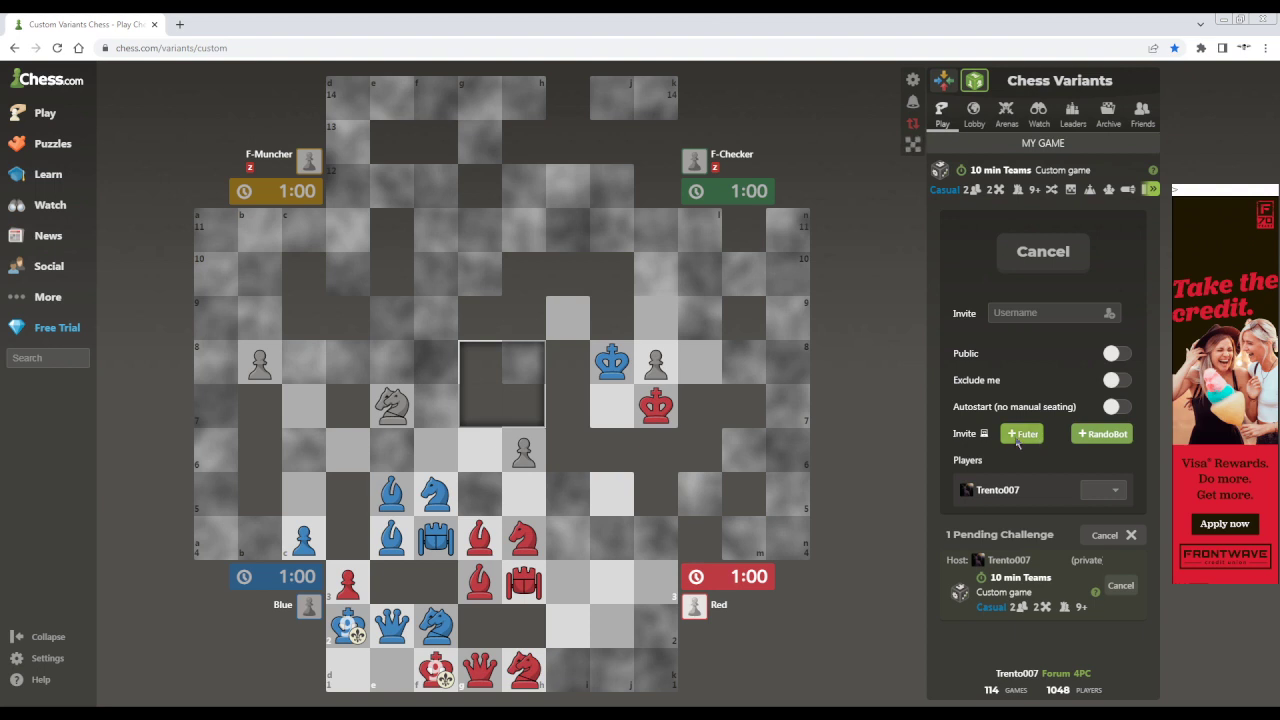
{"action": "left_click", "coordinate": [1018, 441]}
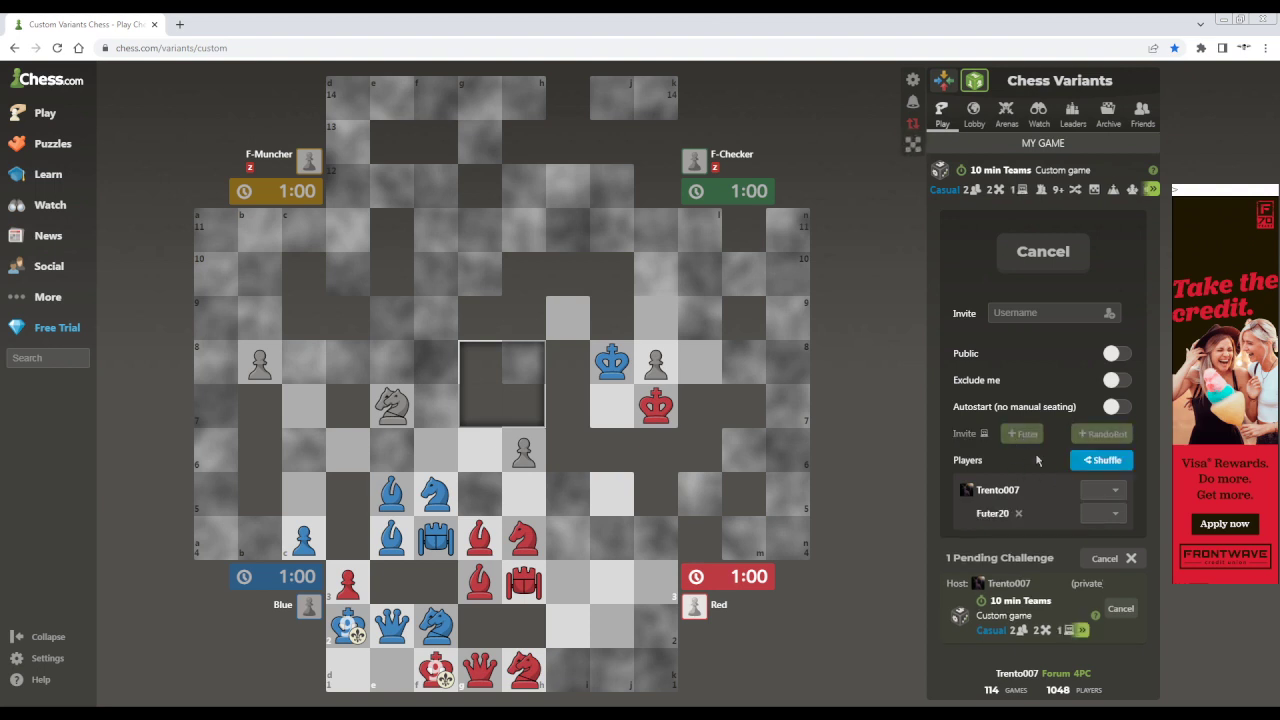
{"action": "left_click", "coordinate": [1111, 408]}
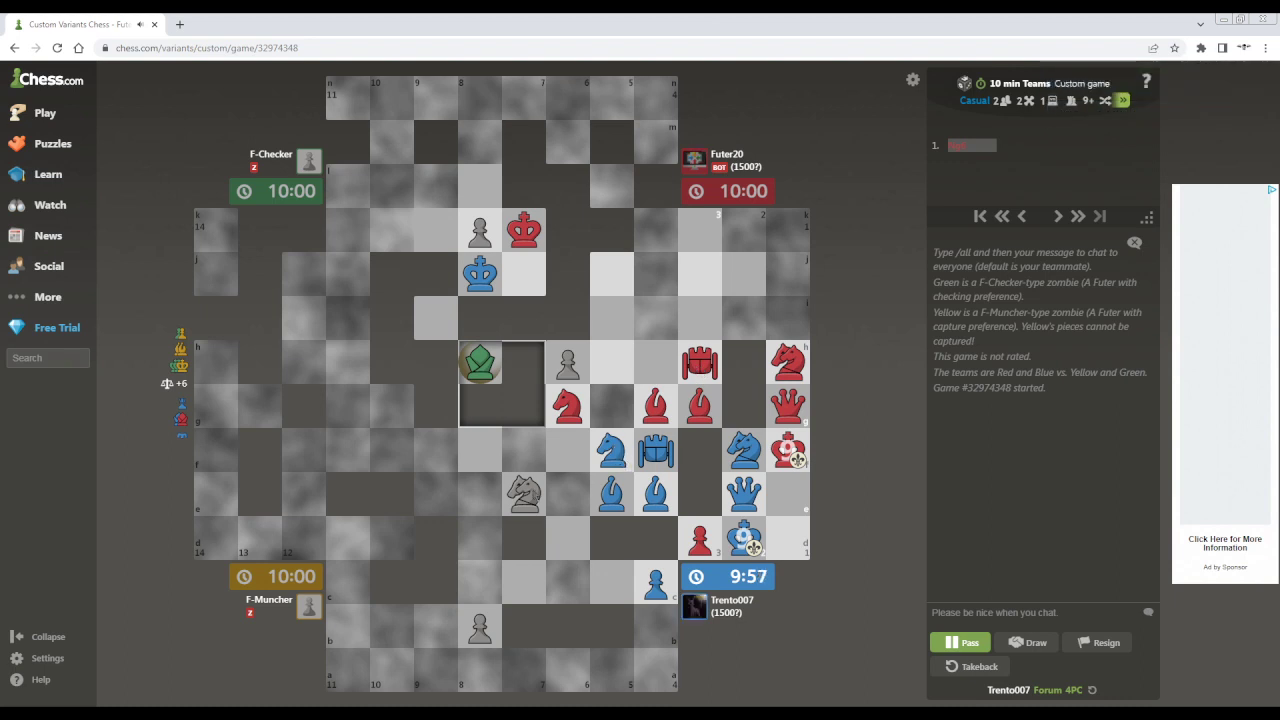
Step: Capture on e7 with the blue knight and move the blue bishop to c7
{"action": "mouse_move", "coordinate": [612, 455]}
{"action": "left_mouse_down"}
{"action": "mouse_move", "coordinate": [586, 448]}
{"action": "mouse_move", "coordinate": [607, 456]}
{"action": "left_mouse_up"}
{"action": "left_click", "coordinate": [512, 492]}
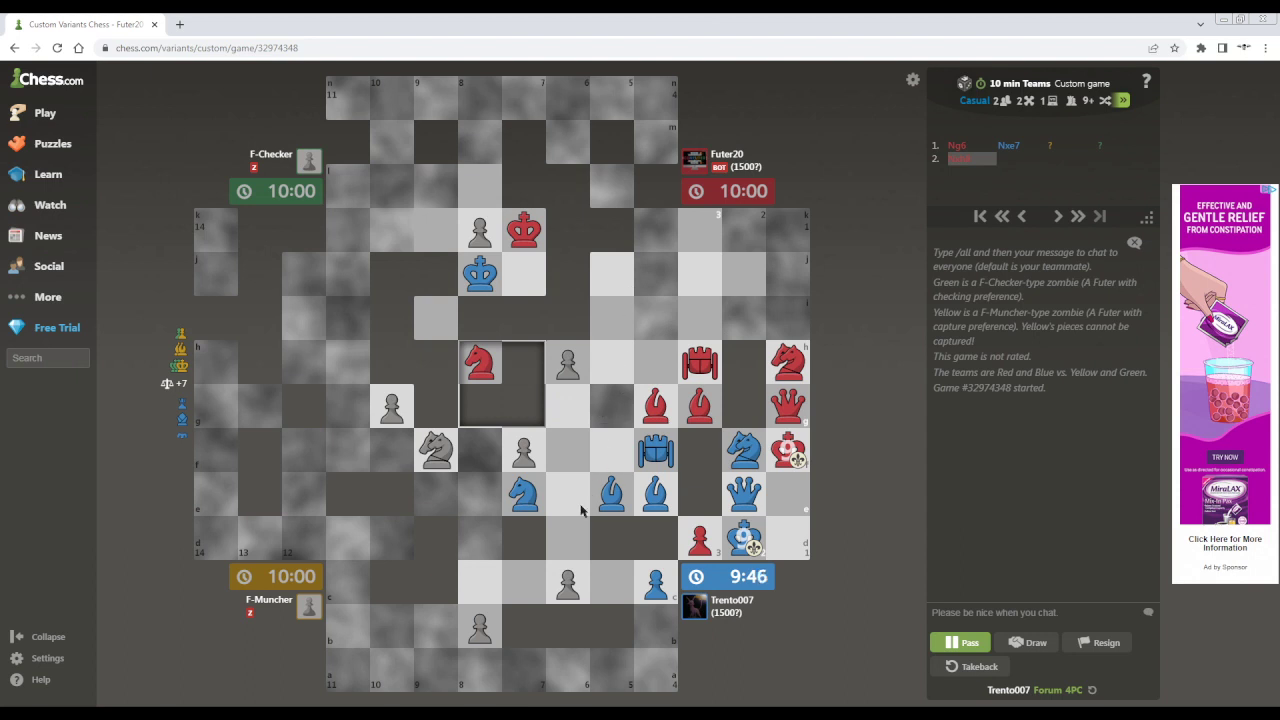
{"action": "left_click", "coordinate": [611, 492]}
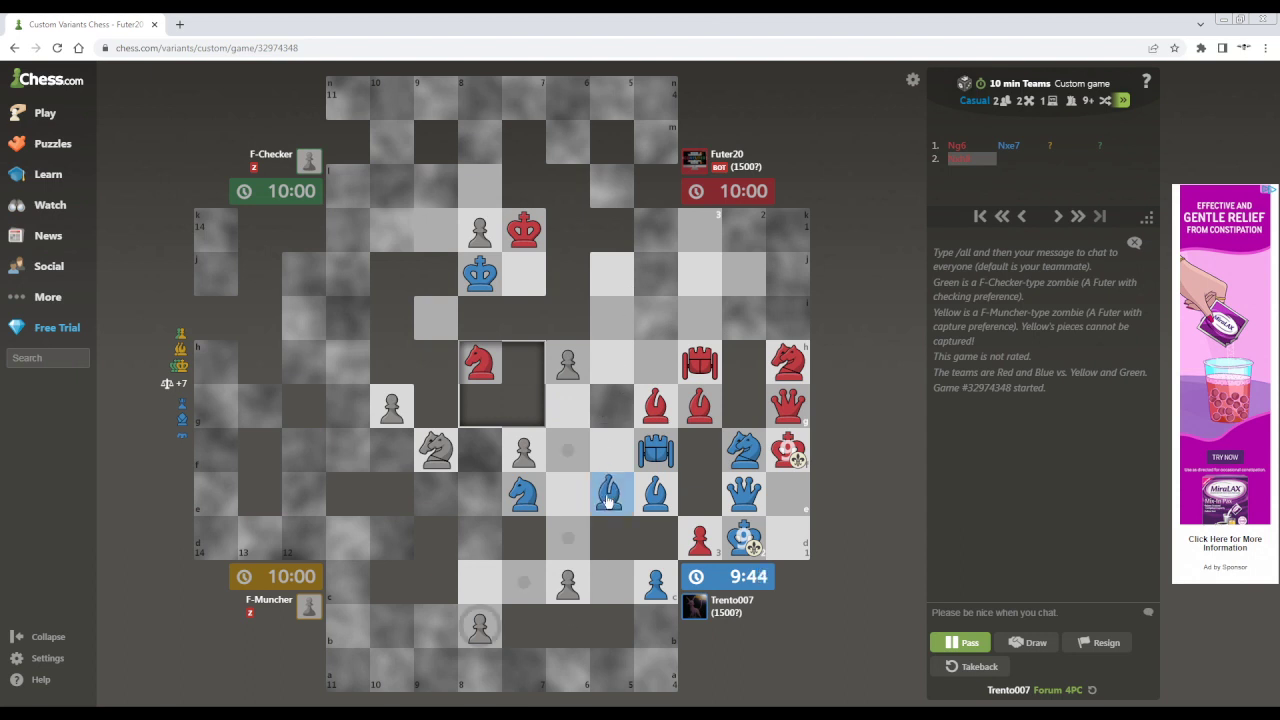
{"action": "left_click", "coordinate": [524, 584]}
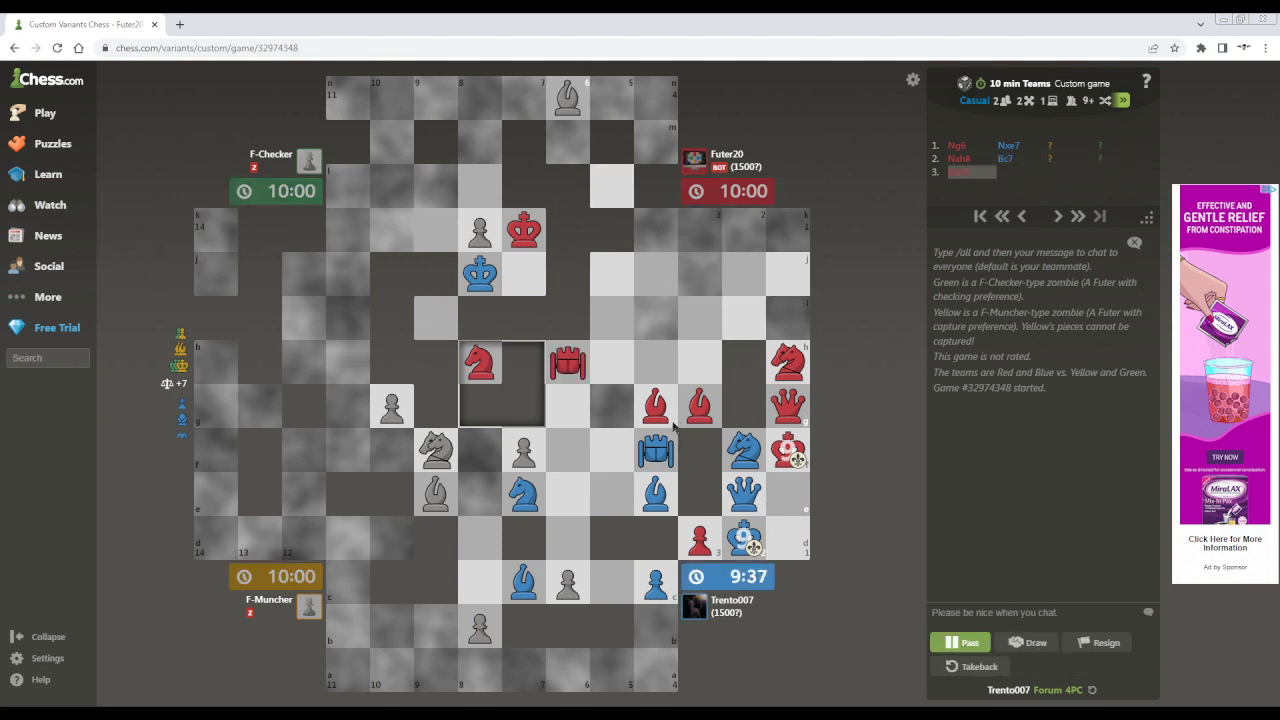
Step: Capture on f7 with the blue rook, f9 with the knight, i9 with the king and e9 with the bishop
{"action": "left_click_drag", "start_coordinate": [655, 450], "coordinate": [524, 450]}
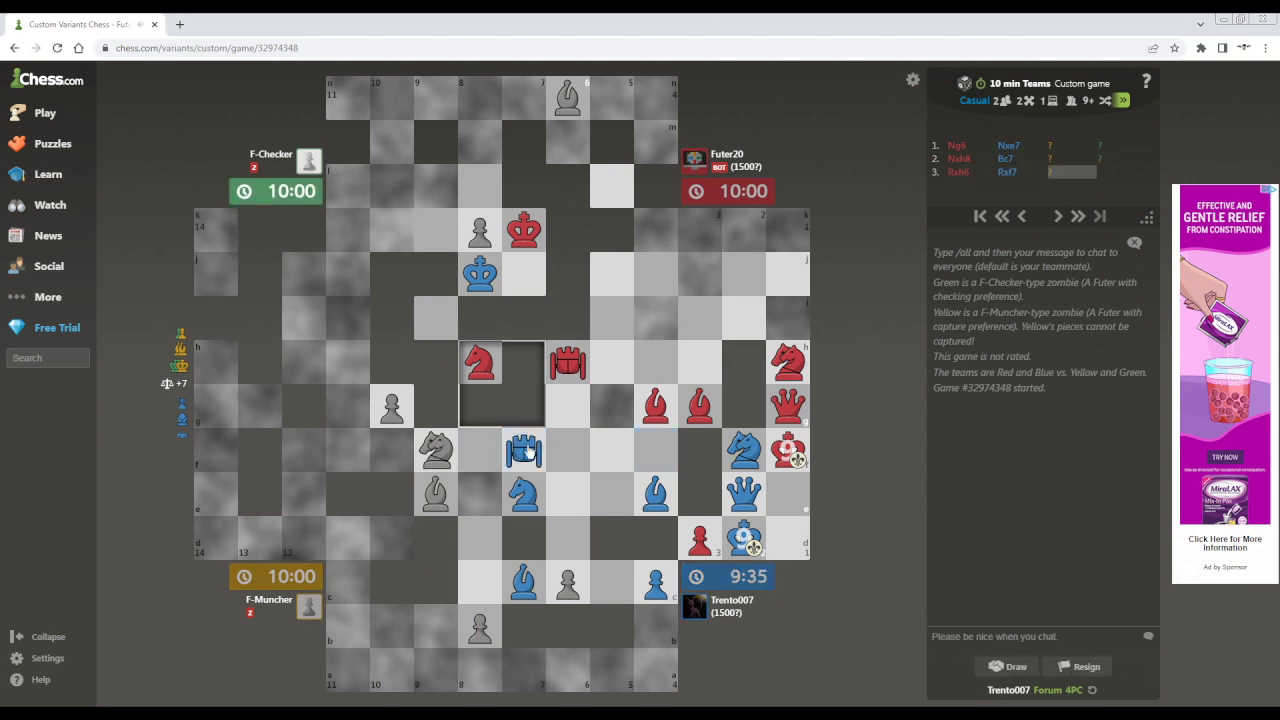
{"action": "left_click_drag", "start_coordinate": [514, 508], "coordinate": [443, 460]}
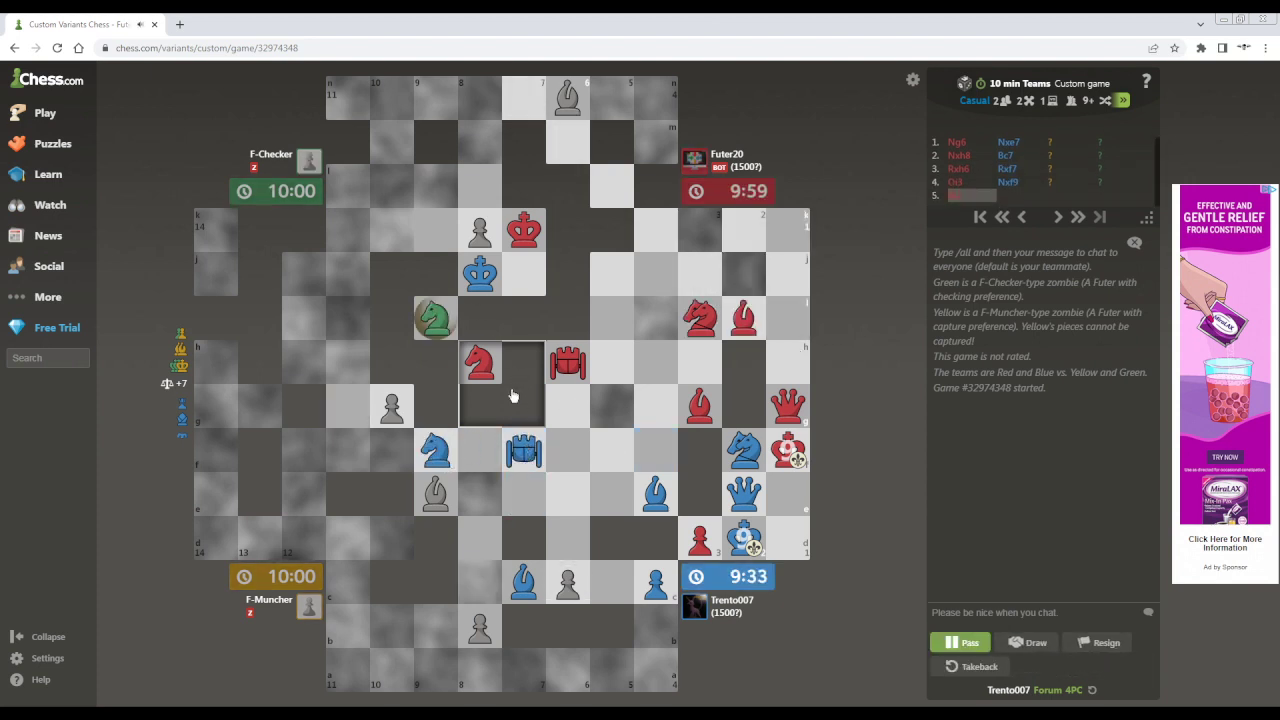
{"action": "left_click", "coordinate": [433, 320]}
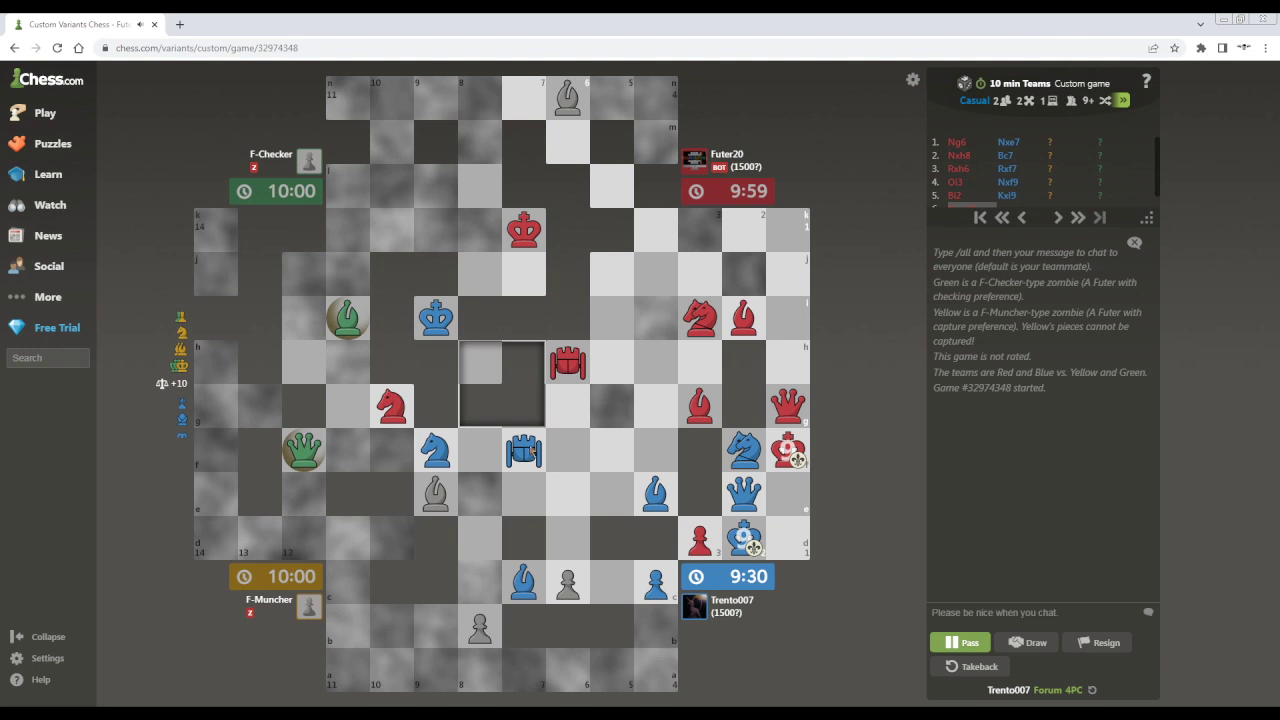
{"action": "left_click_drag", "start_coordinate": [523, 588], "coordinate": [437, 510]}
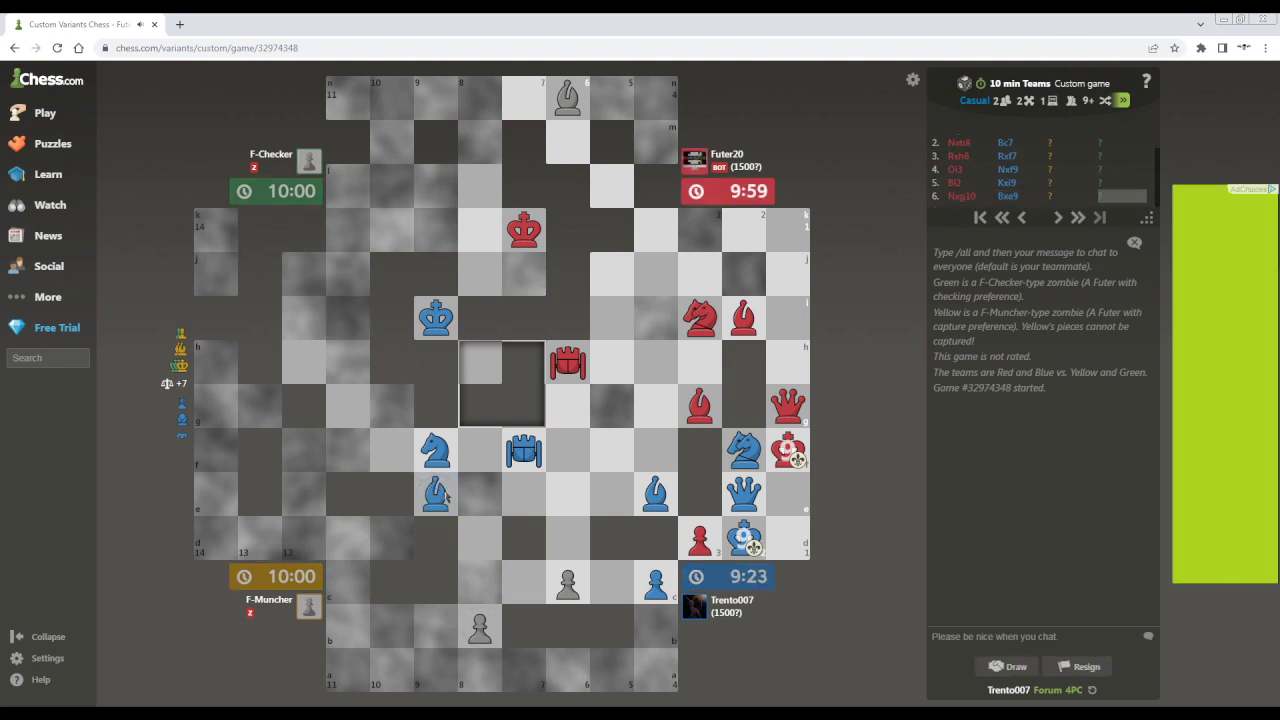
Step: Move the blue bishop to g6 and the f2 knight-like piece to g4, and capture on f9 with the rook
{"action": "left_click_drag", "start_coordinate": [655, 500], "coordinate": [567, 410]}
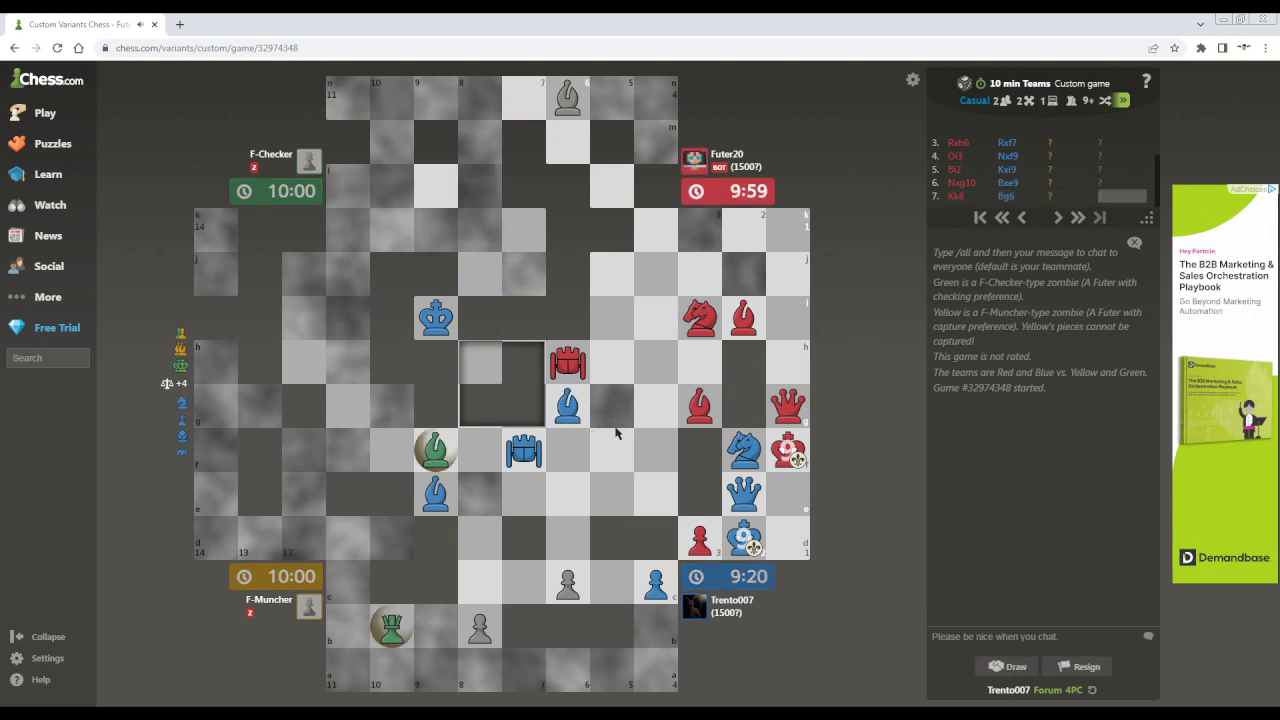
{"action": "left_click_drag", "start_coordinate": [523, 451], "coordinate": [560, 448]}
{"action": "left_click_drag", "start_coordinate": [743, 451], "coordinate": [658, 411]}
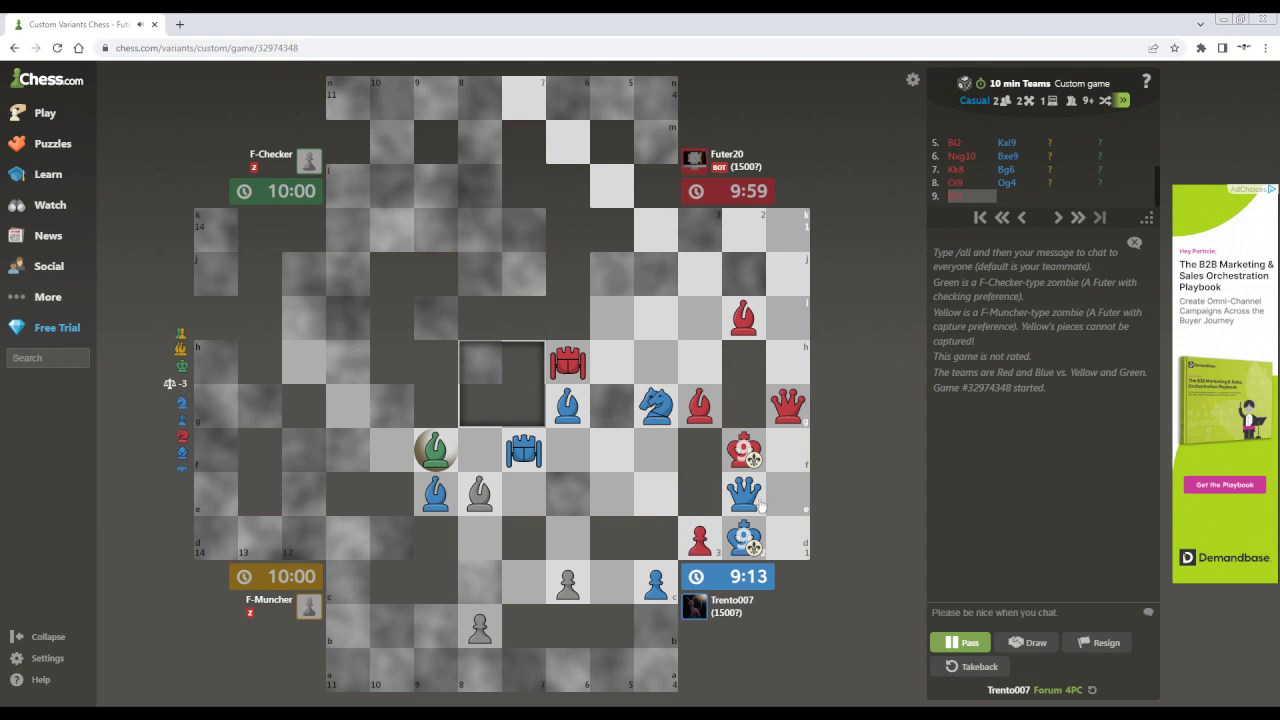
{"action": "left_click", "coordinate": [657, 400]}
{"action": "mouse_move", "coordinate": [657, 400]}
{"action": "left_mouse_down"}
{"action": "mouse_move", "coordinate": [485, 500]}
{"action": "mouse_move", "coordinate": [614, 412]}
{"action": "mouse_move", "coordinate": [659, 400]}
{"action": "left_mouse_up"}
{"action": "left_click_drag", "start_coordinate": [524, 452], "coordinate": [444, 458]}
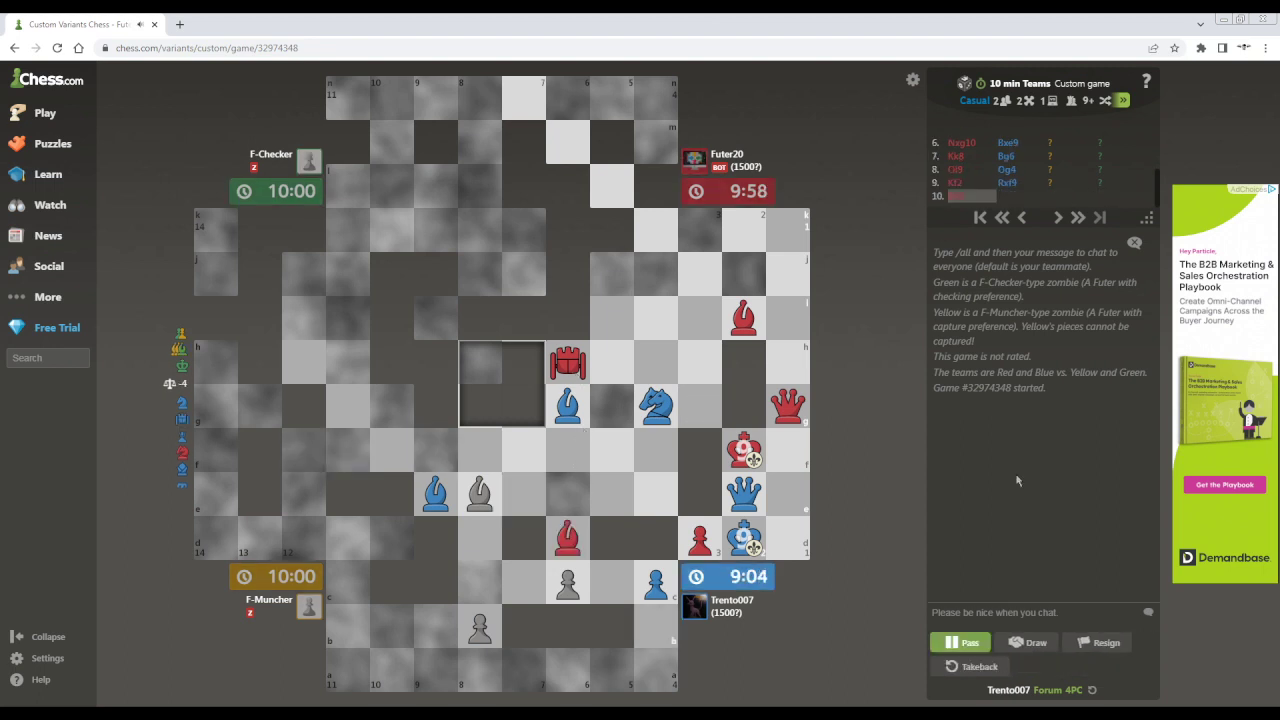
Step: Resign the game and lift the Fog of War from the final position
{"action": "left_click", "coordinate": [1106, 646]}
{"action": "left_click", "coordinate": [1106, 646]}
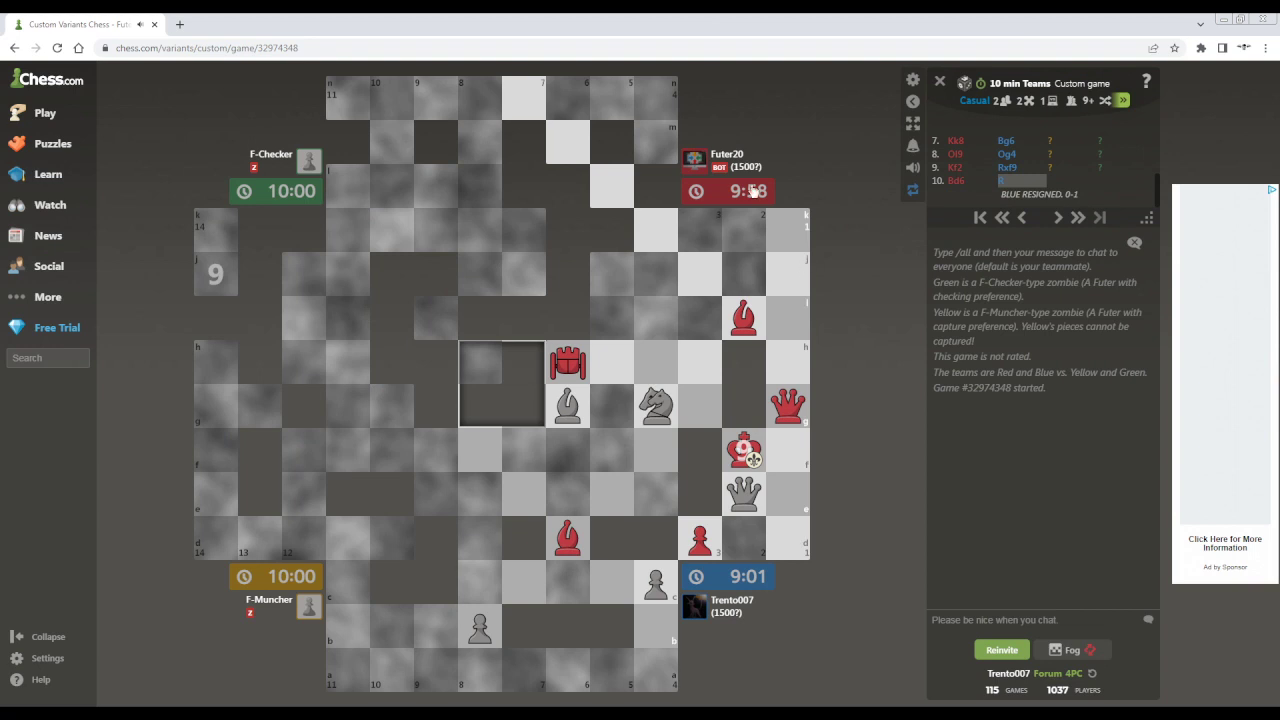
{"action": "left_click", "coordinate": [1072, 651]}
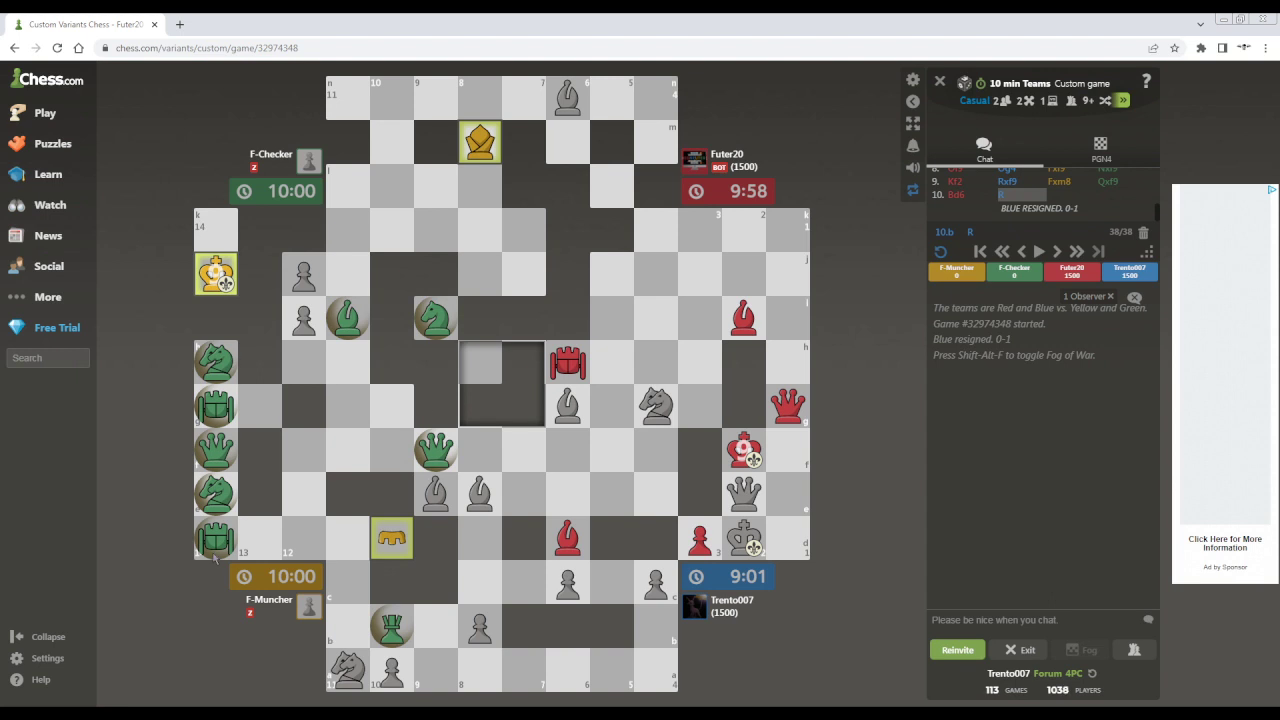
Step: Leave the finished game and resize the board to 10 x 6 in the position editor
{"action": "left_click", "coordinate": [938, 80]}
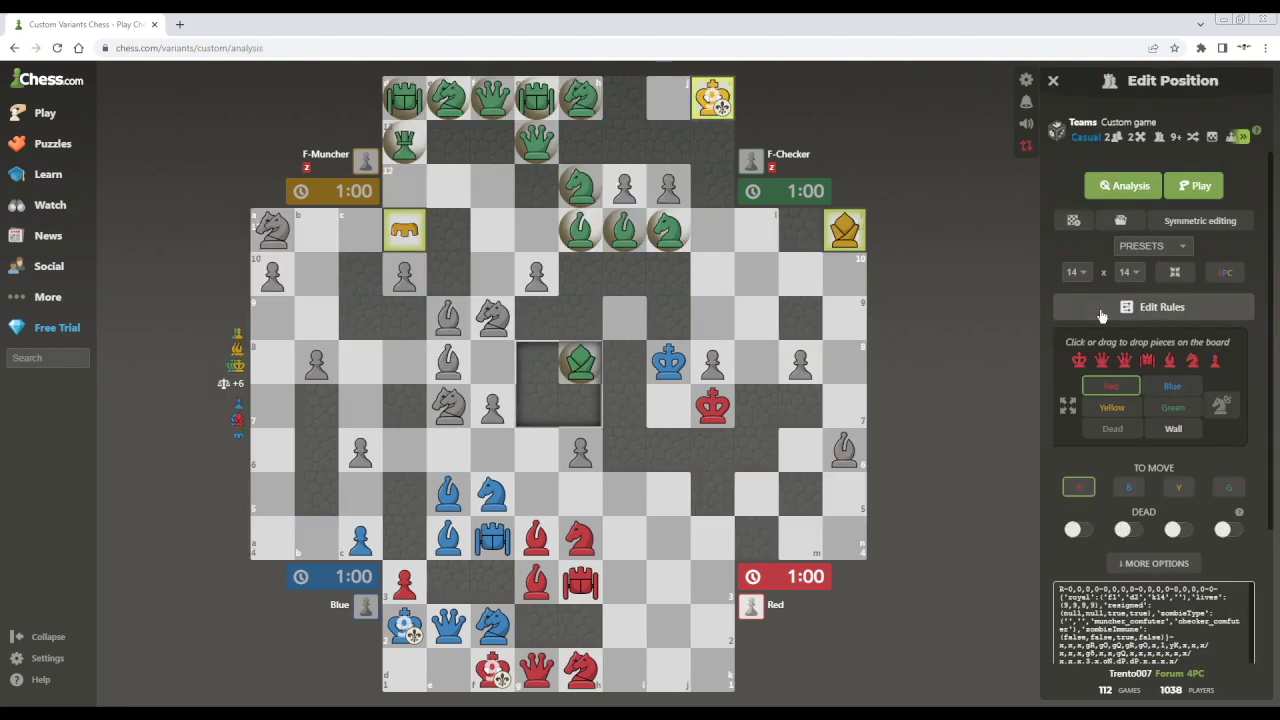
{"action": "left_click", "coordinate": [1075, 272]}
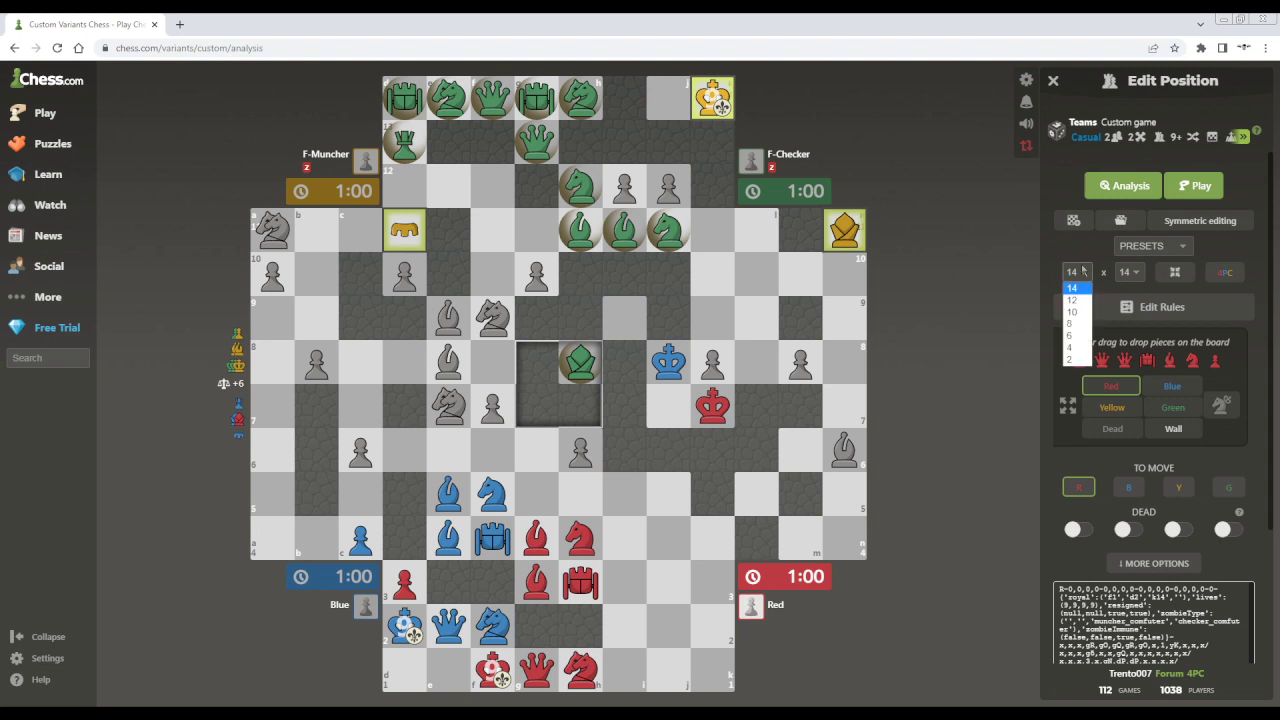
{"action": "left_click", "coordinate": [1077, 319]}
{"action": "left_click", "coordinate": [1134, 272]}
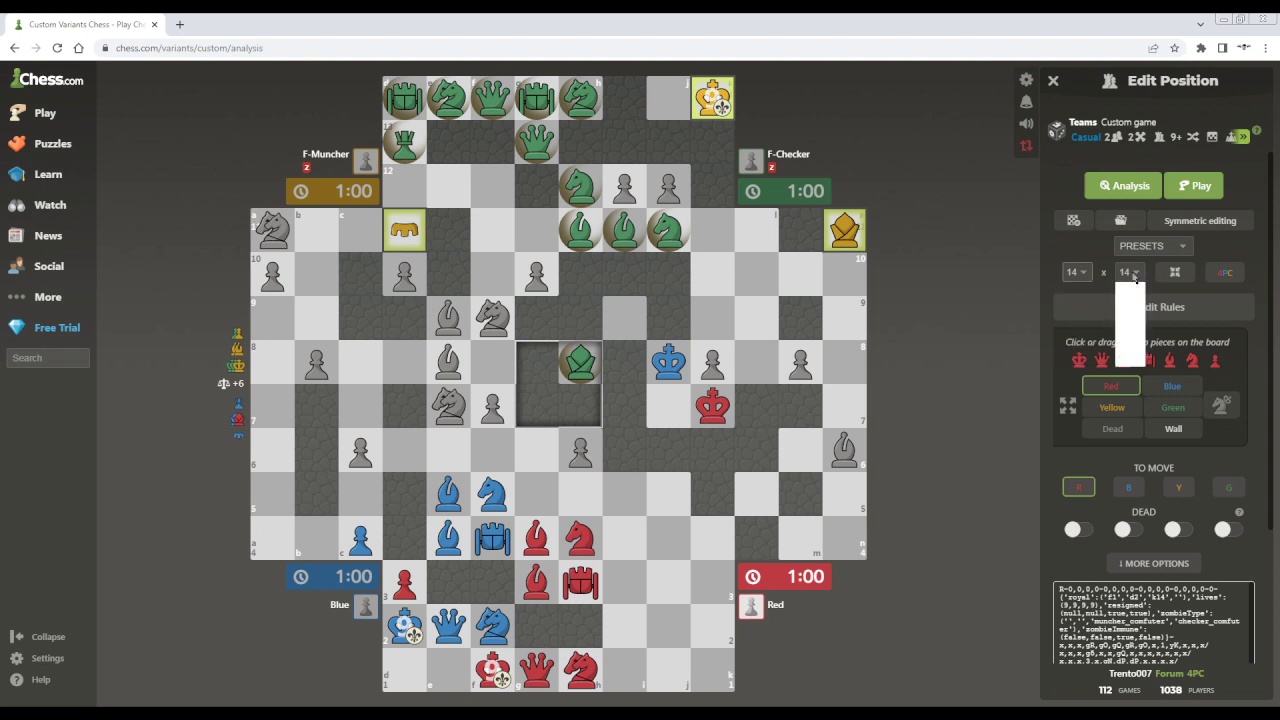
{"action": "left_click", "coordinate": [1131, 348]}
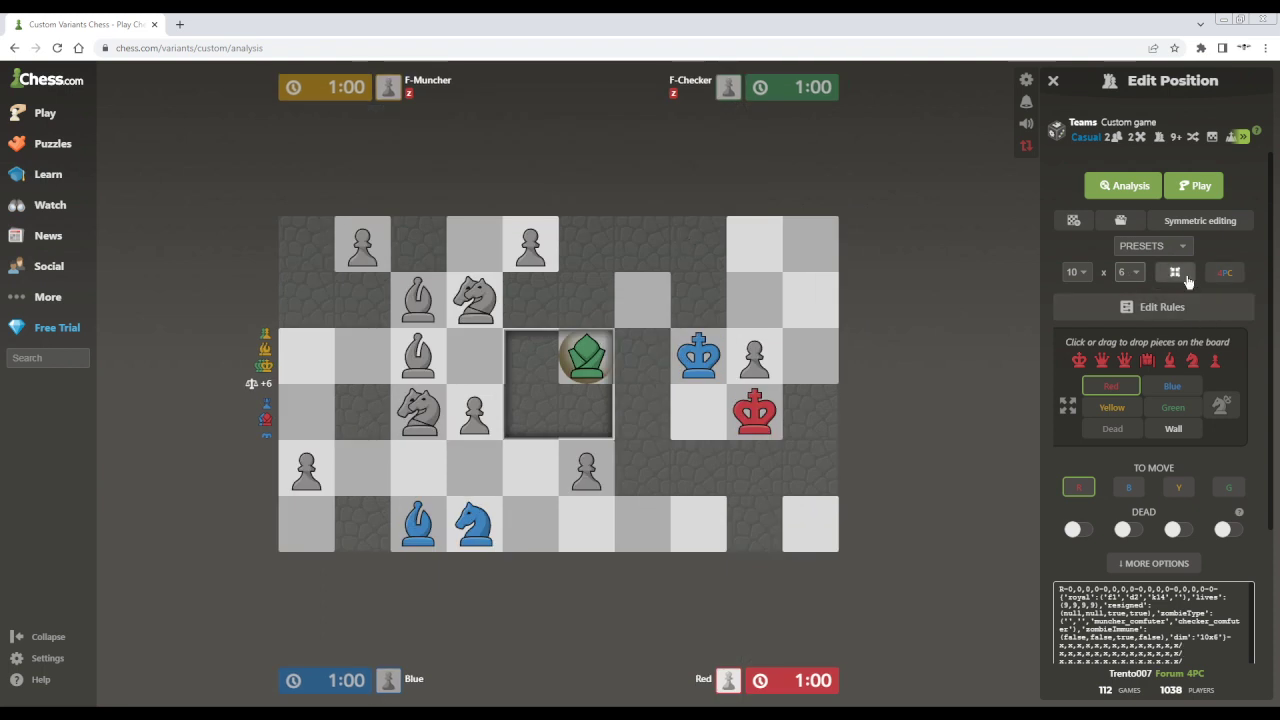
Step: Move the blue king onto the free square directly beside the red king
{"action": "left_click", "coordinate": [695, 378]}
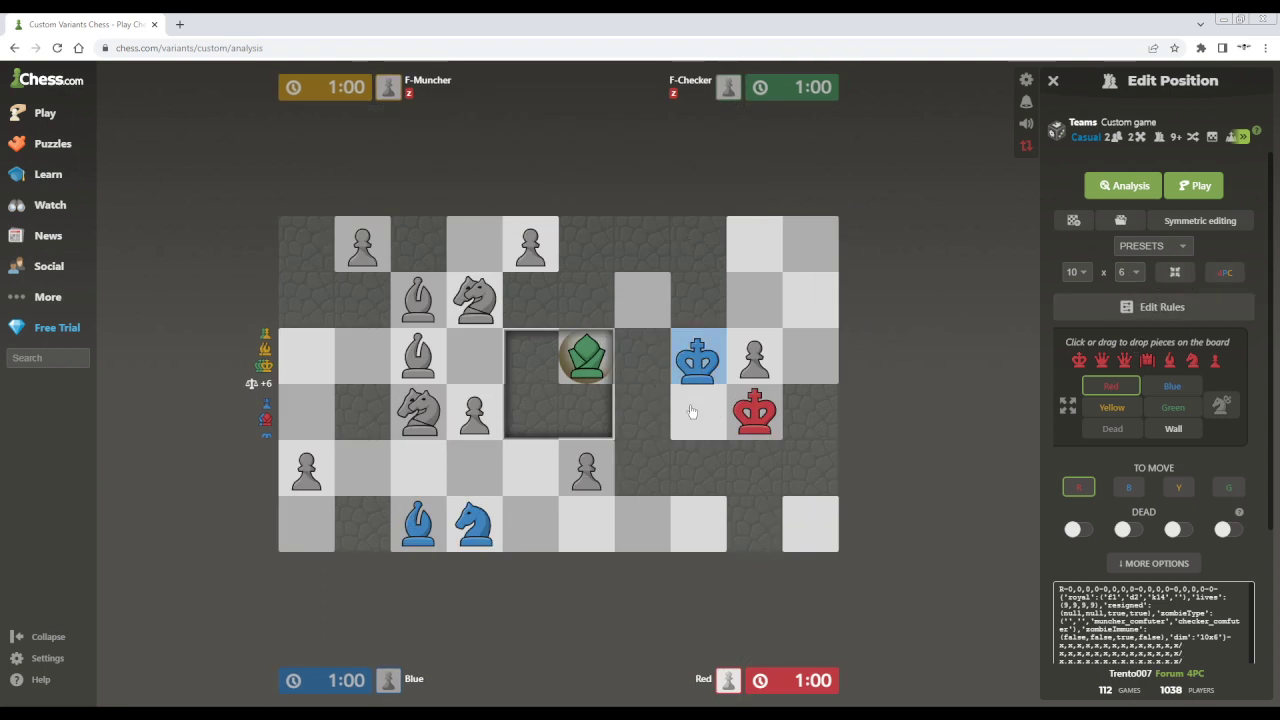
{"action": "scroll", "coordinate": [1100, 545], "scroll_direction": "down", "scroll_amount": 2}
{"action": "scroll", "coordinate": [1160, 515], "scroll_direction": "up", "scroll_amount": 2}
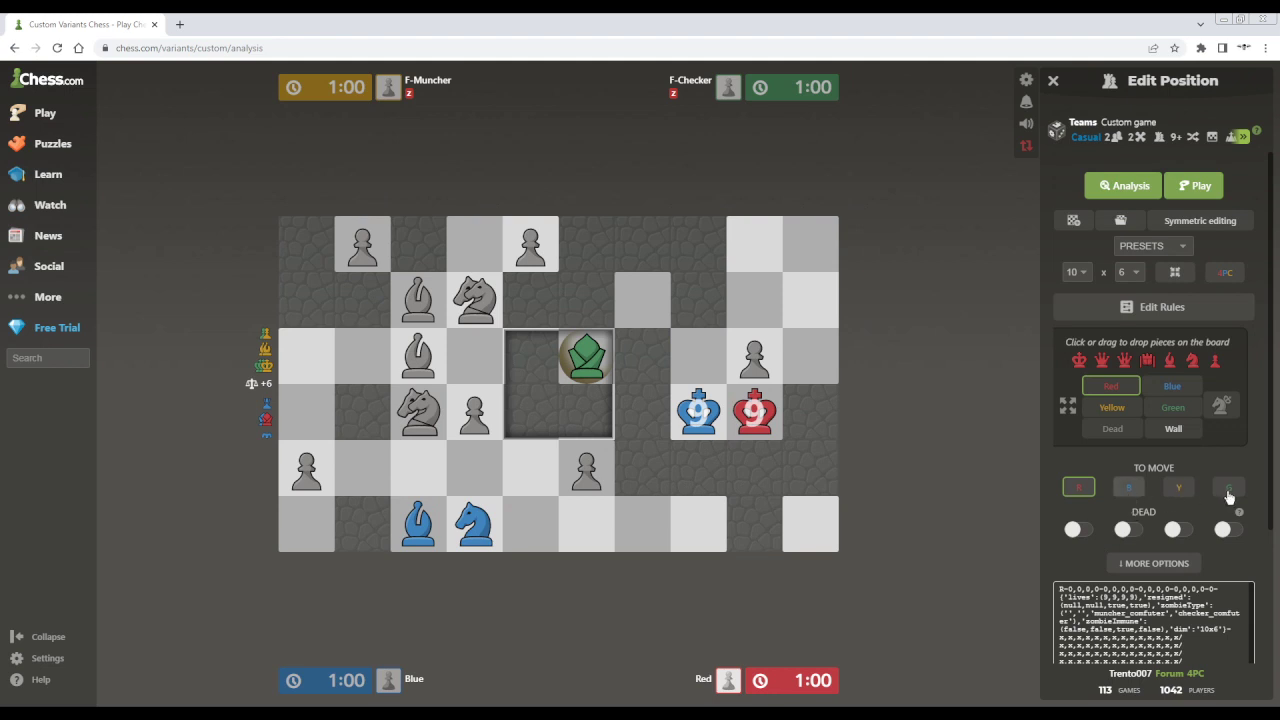
Step: Give Green the move and set two King of the Hill squares on either side of the dead pawn near the blue knight
{"action": "left_click", "coordinate": [1168, 564]}
{"action": "scroll", "coordinate": [1140, 488], "scroll_direction": "down", "scroll_amount": 5}
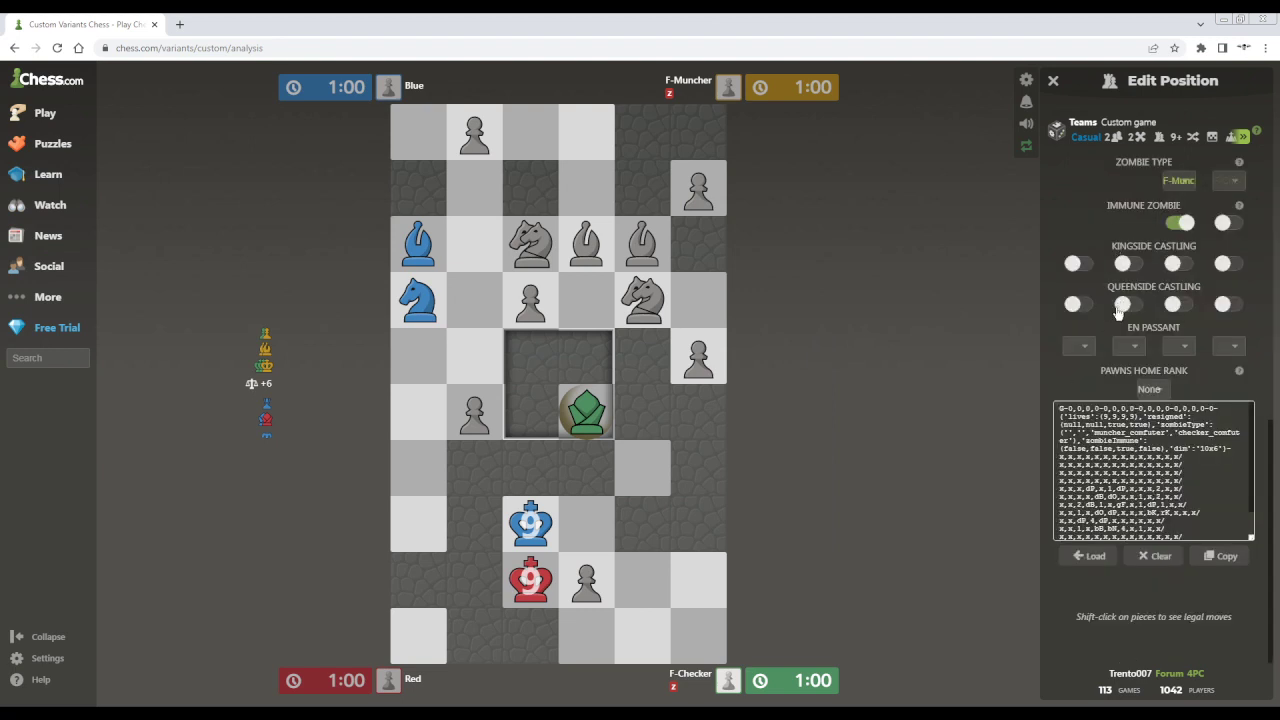
{"action": "scroll", "coordinate": [1118, 312], "scroll_direction": "up", "scroll_amount": 3}
{"action": "left_click", "coordinate": [1157, 409]}
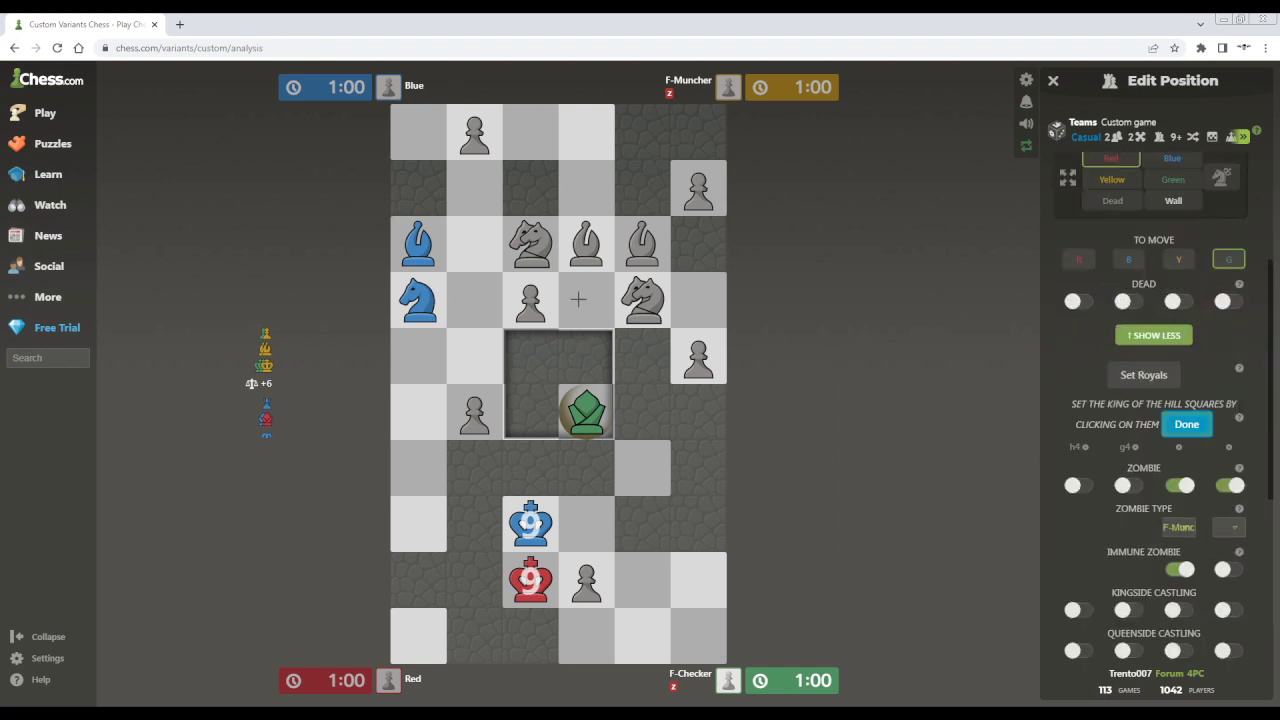
{"action": "left_click", "coordinate": [474, 296]}
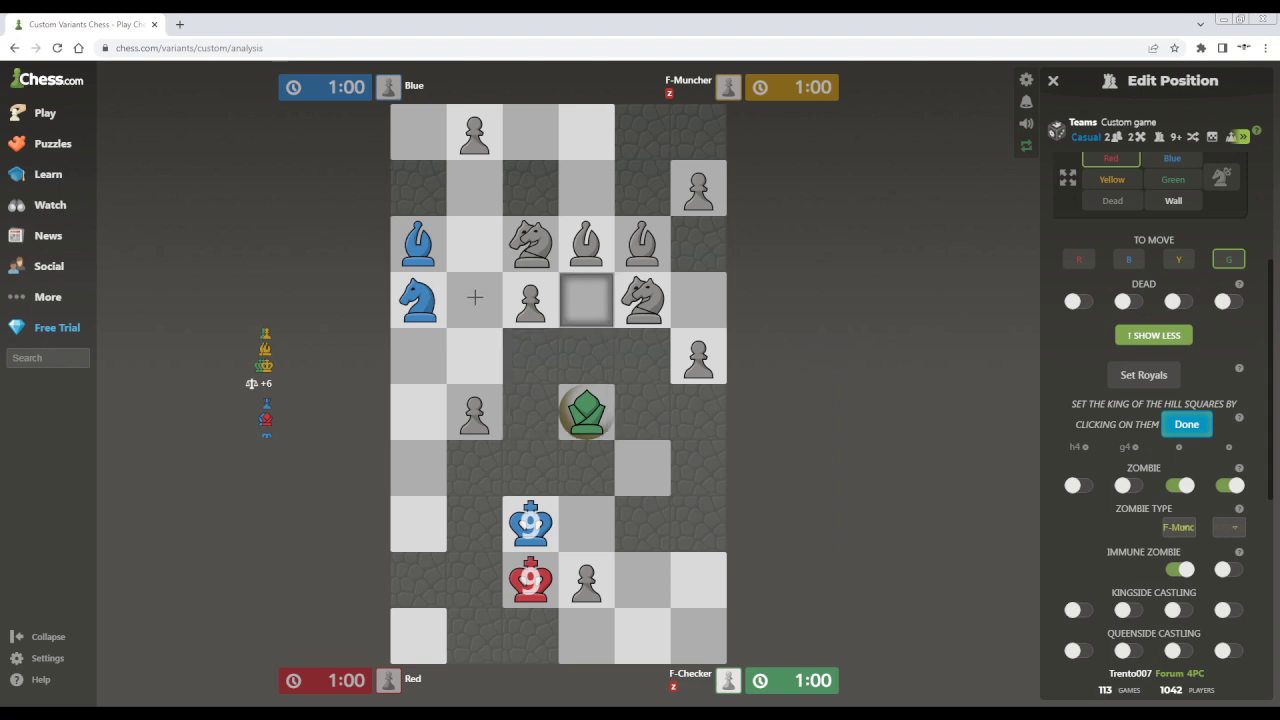
{"action": "left_click", "coordinate": [1178, 422]}
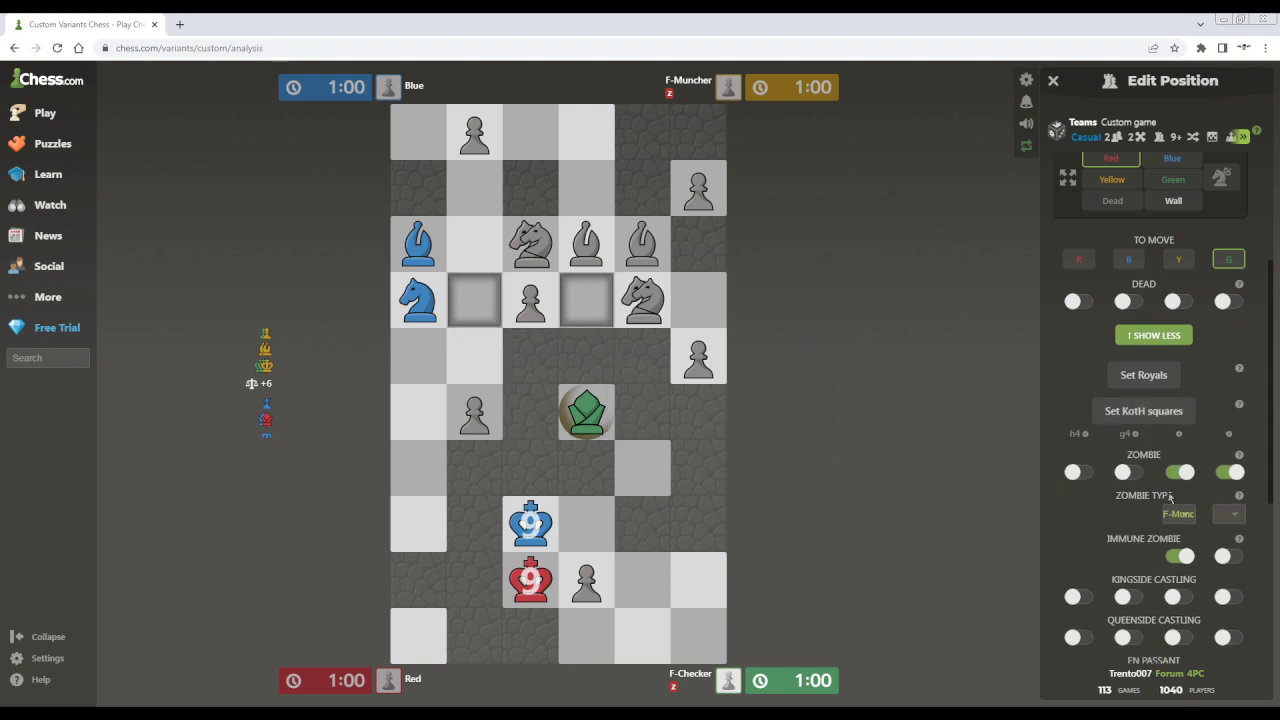
Step: Examine the zombie type choices, the immune zombie setting and the pawns home rank options
{"action": "scroll", "coordinate": [1170, 497], "scroll_direction": "down", "scroll_amount": 3}
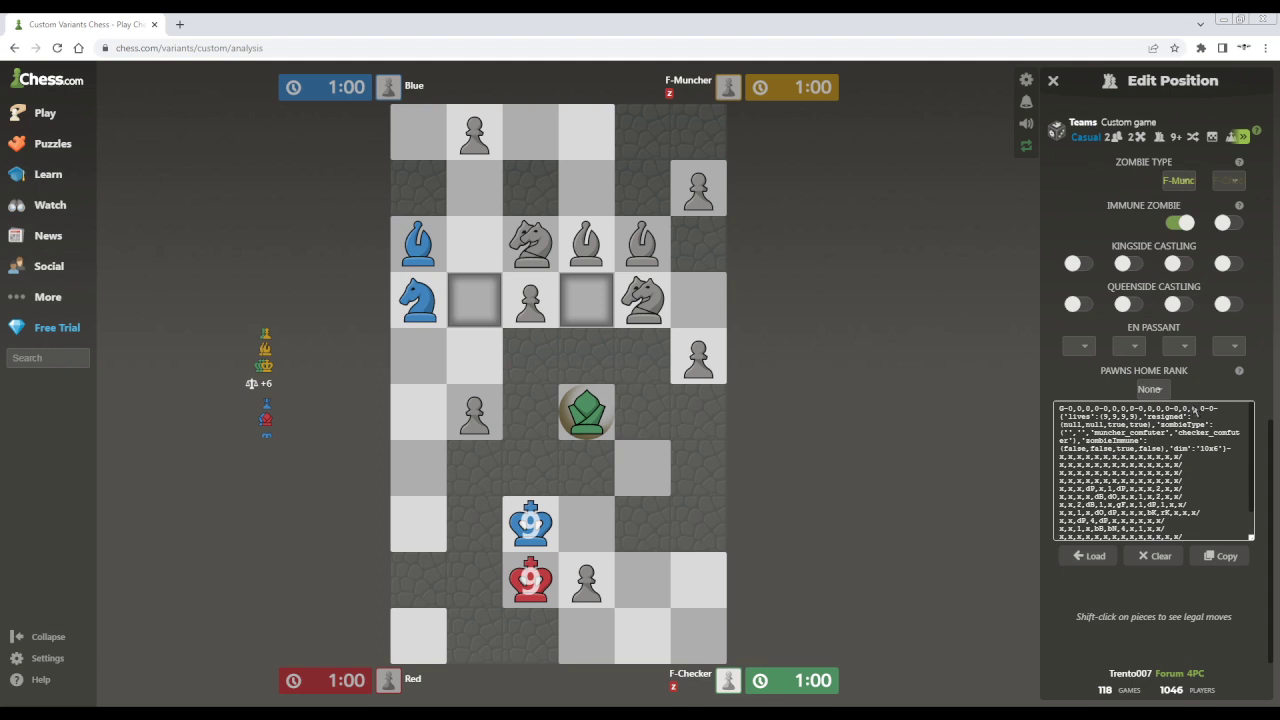
{"action": "scroll", "coordinate": [1194, 405], "scroll_direction": "up", "scroll_amount": 3}
{"action": "scroll", "coordinate": [1178, 406], "scroll_direction": "down", "scroll_amount": 3}
{"action": "left_click", "coordinate": [1180, 181]}
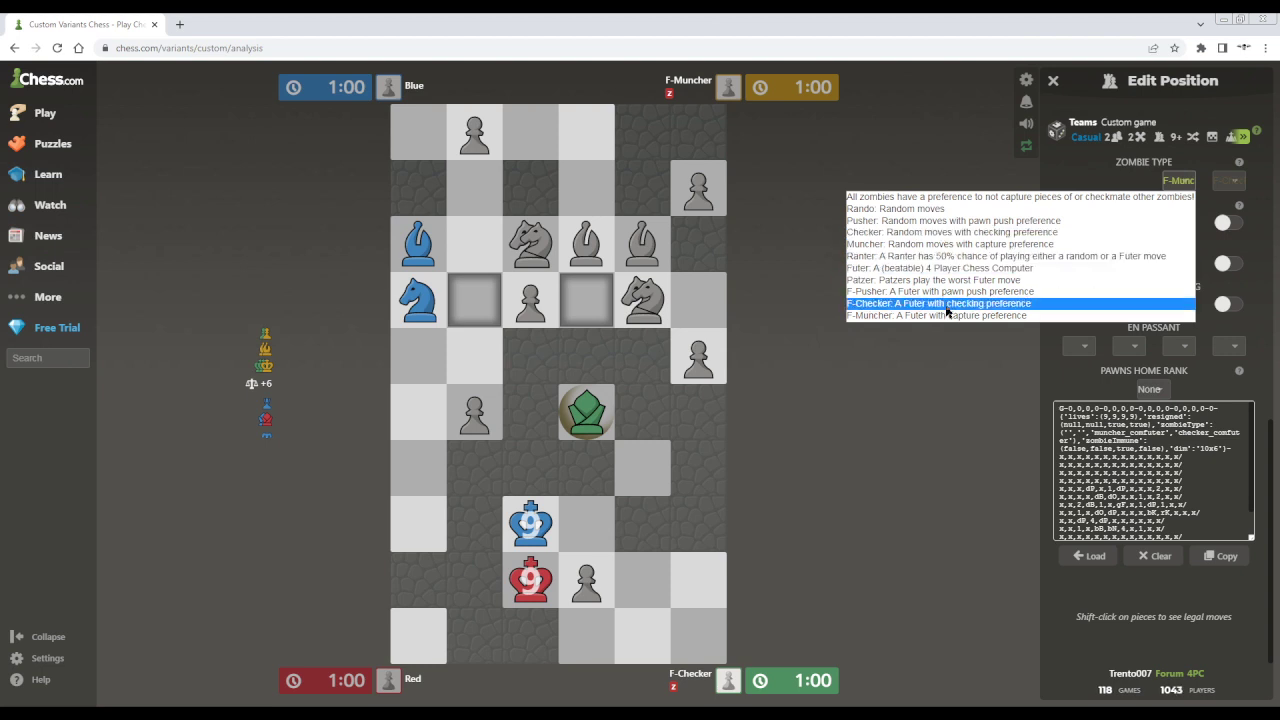
{"action": "left_click", "coordinate": [952, 383]}
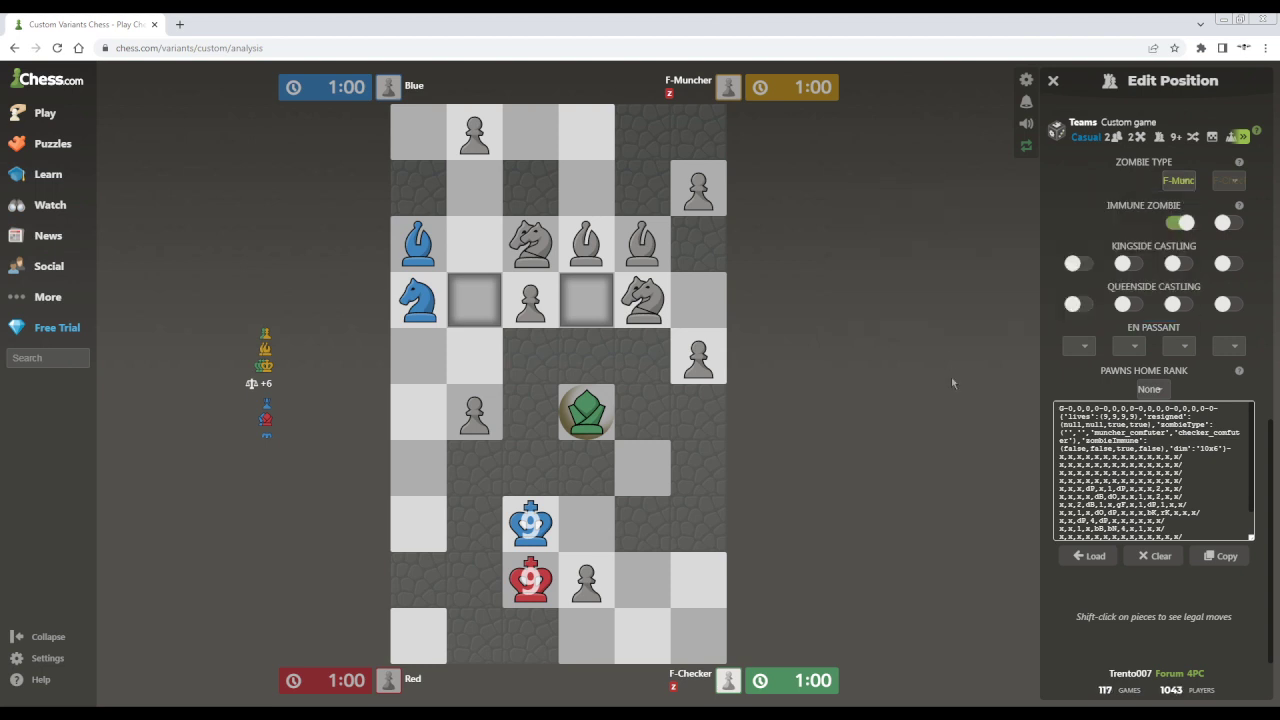
{"action": "left_click", "coordinate": [1182, 223]}
{"action": "left_click", "coordinate": [1182, 223]}
{"action": "left_click", "coordinate": [1152, 389]}
{"action": "left_click", "coordinate": [1152, 389]}
Step: Show the special variant pieces for placement and load the saved Fatal Fog of Red & Green Atomic Custom position template
{"action": "scroll", "coordinate": [1178, 485], "scroll_direction": "up", "scroll_amount": 5}
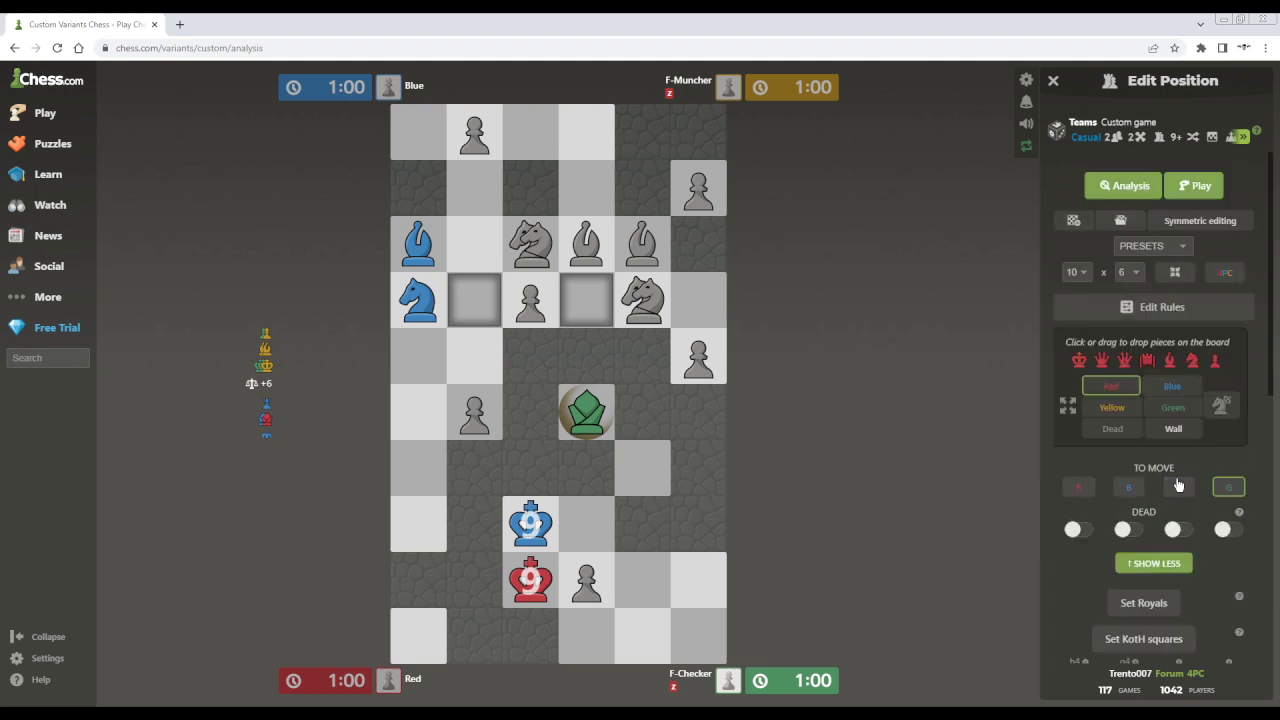
{"action": "left_click", "coordinate": [1221, 405]}
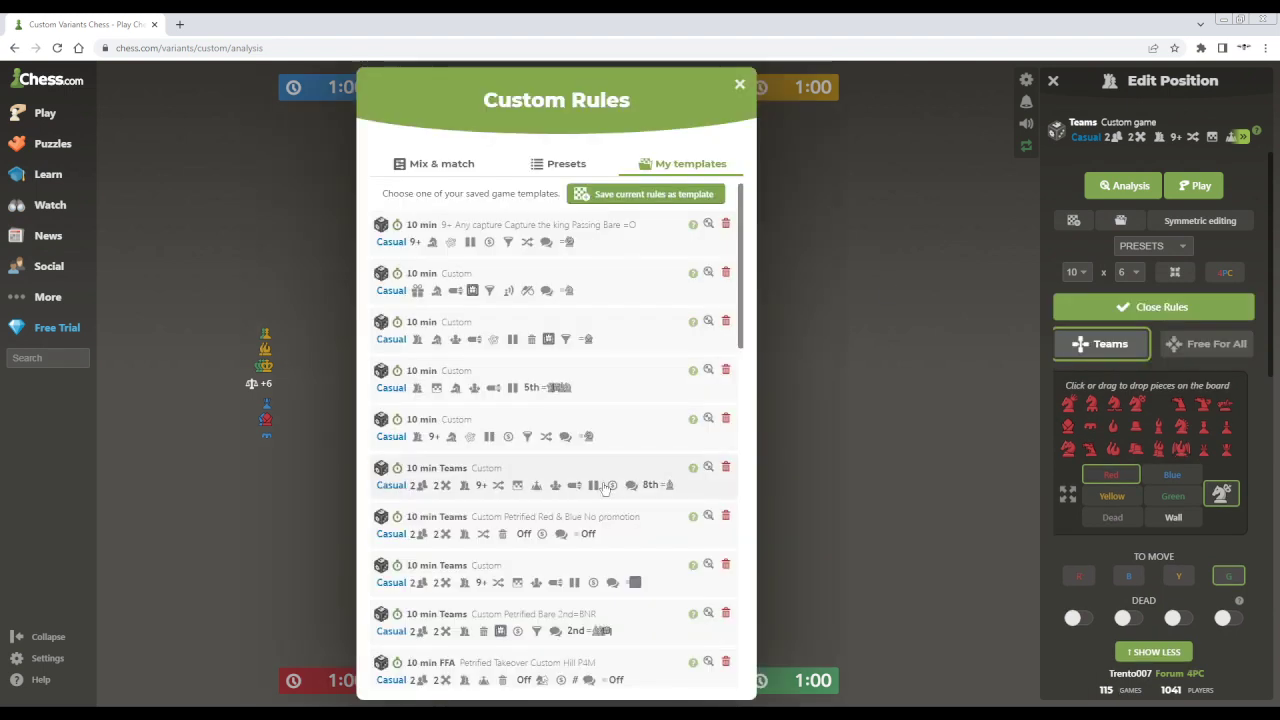
{"action": "scroll", "coordinate": [608, 484], "scroll_direction": "down", "scroll_amount": 10}
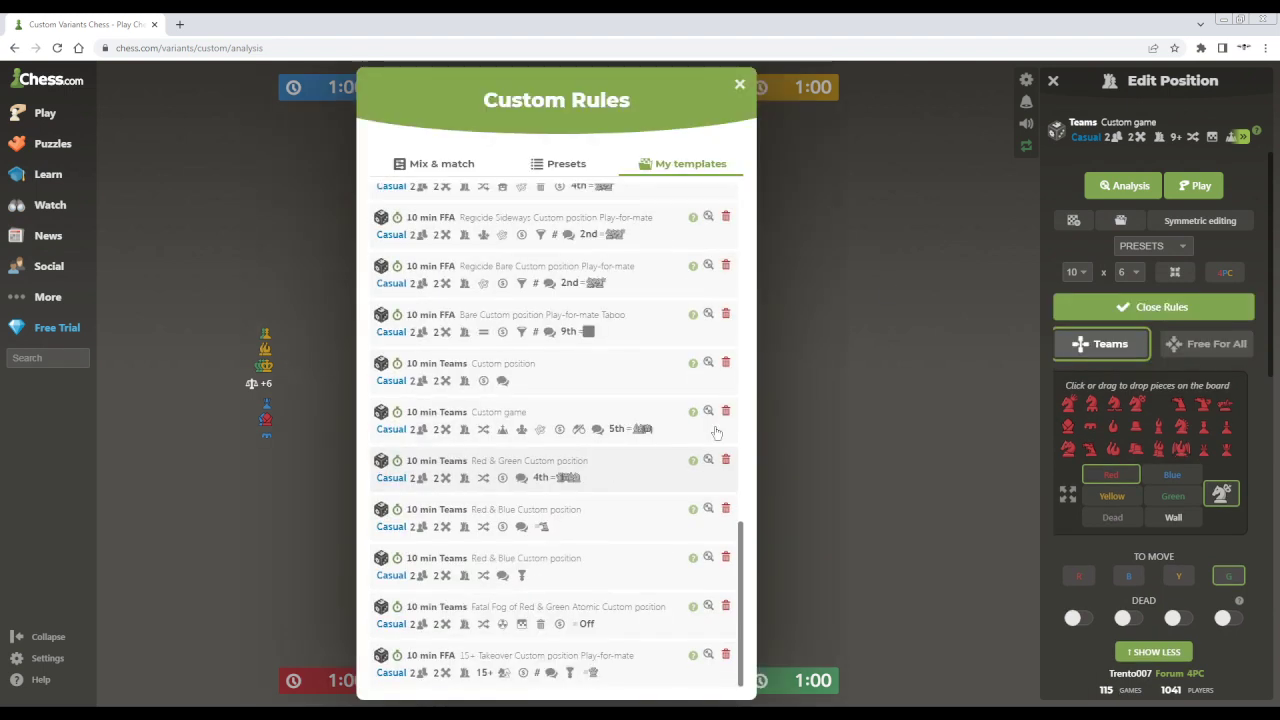
{"action": "left_click", "coordinate": [709, 607]}
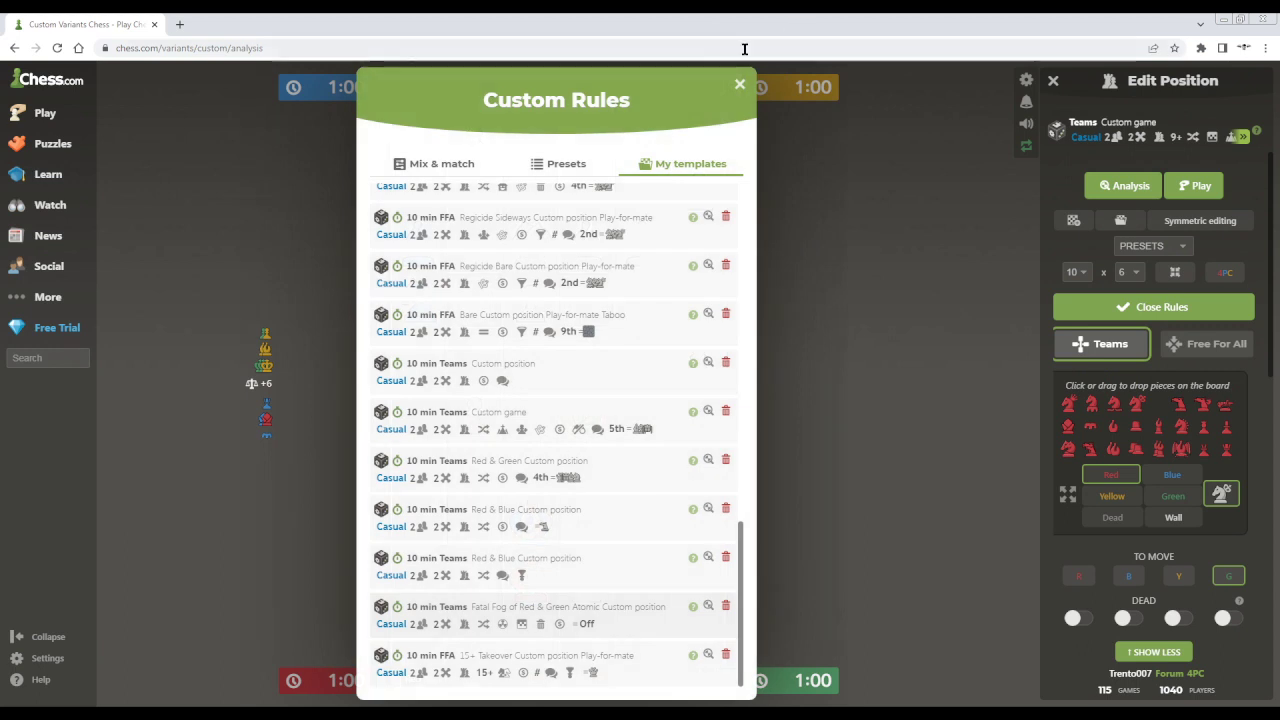
{"action": "left_click", "coordinate": [740, 85]}
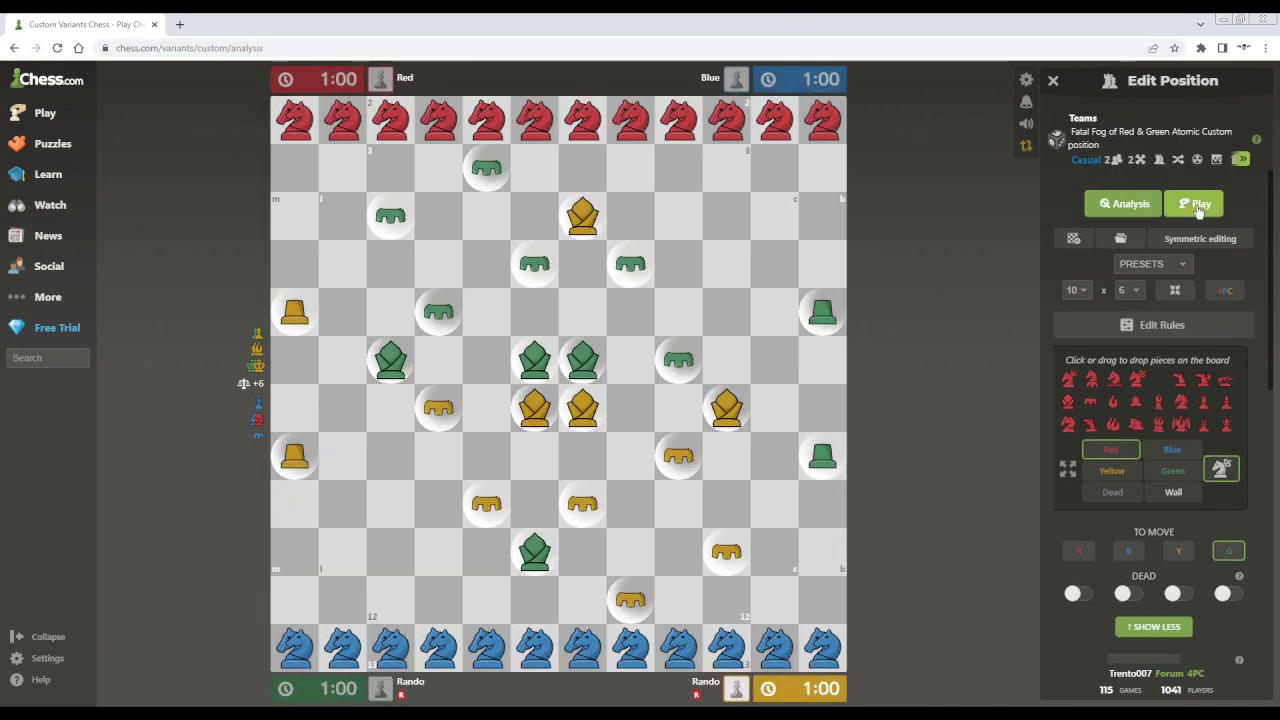
Step: Create a 10 min Teams game from the loaded fog position with player invitations and add the Futer bot
{"action": "left_click", "coordinate": [1199, 206]}
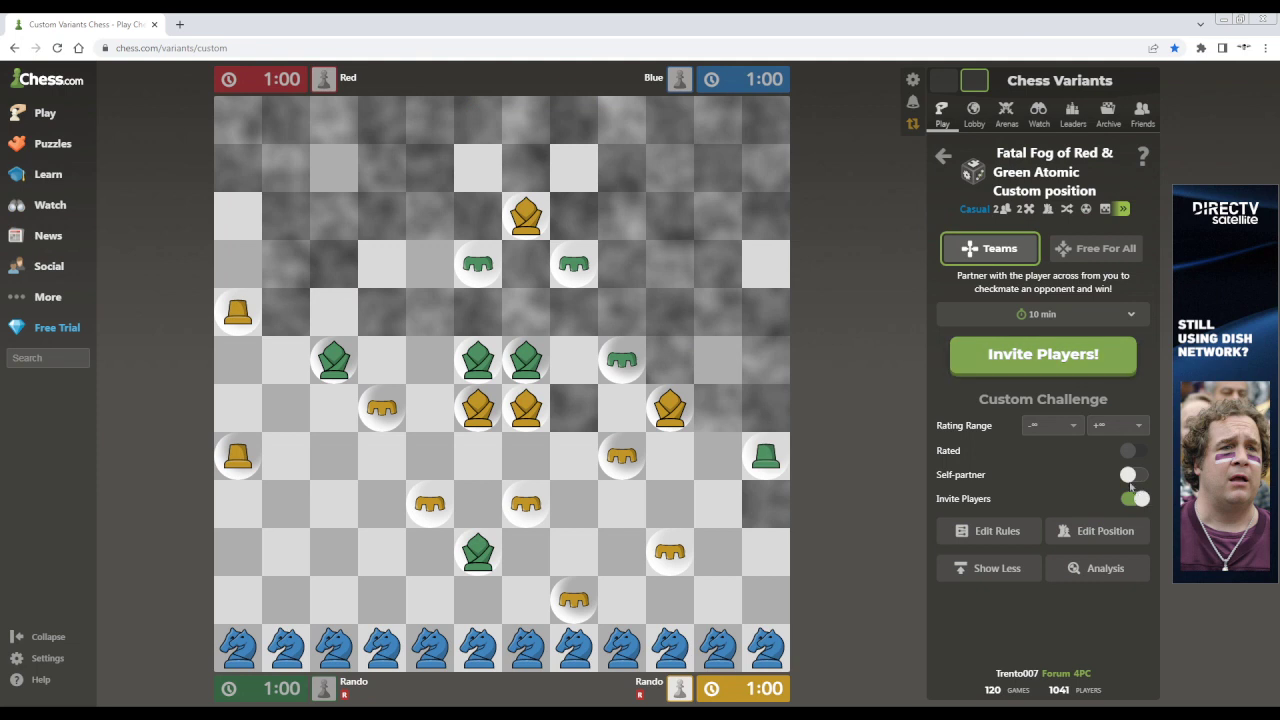
{"action": "left_click", "coordinate": [1050, 346]}
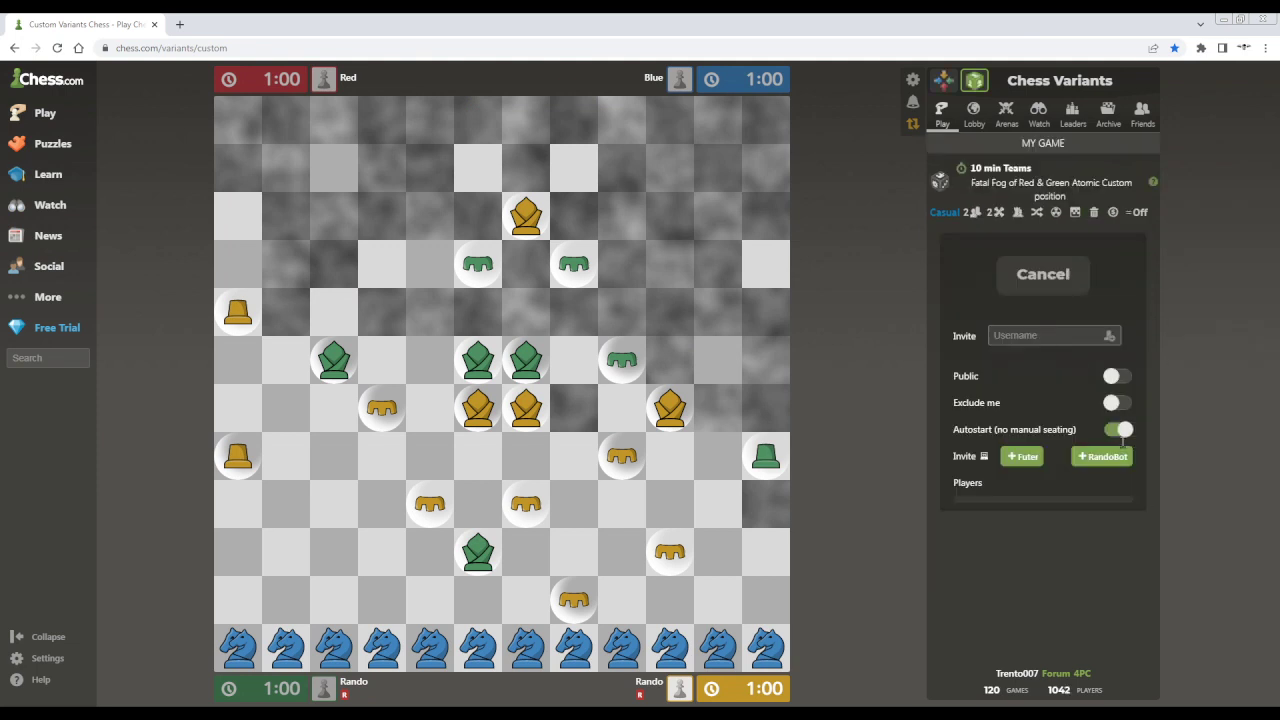
{"action": "left_click", "coordinate": [1017, 457]}
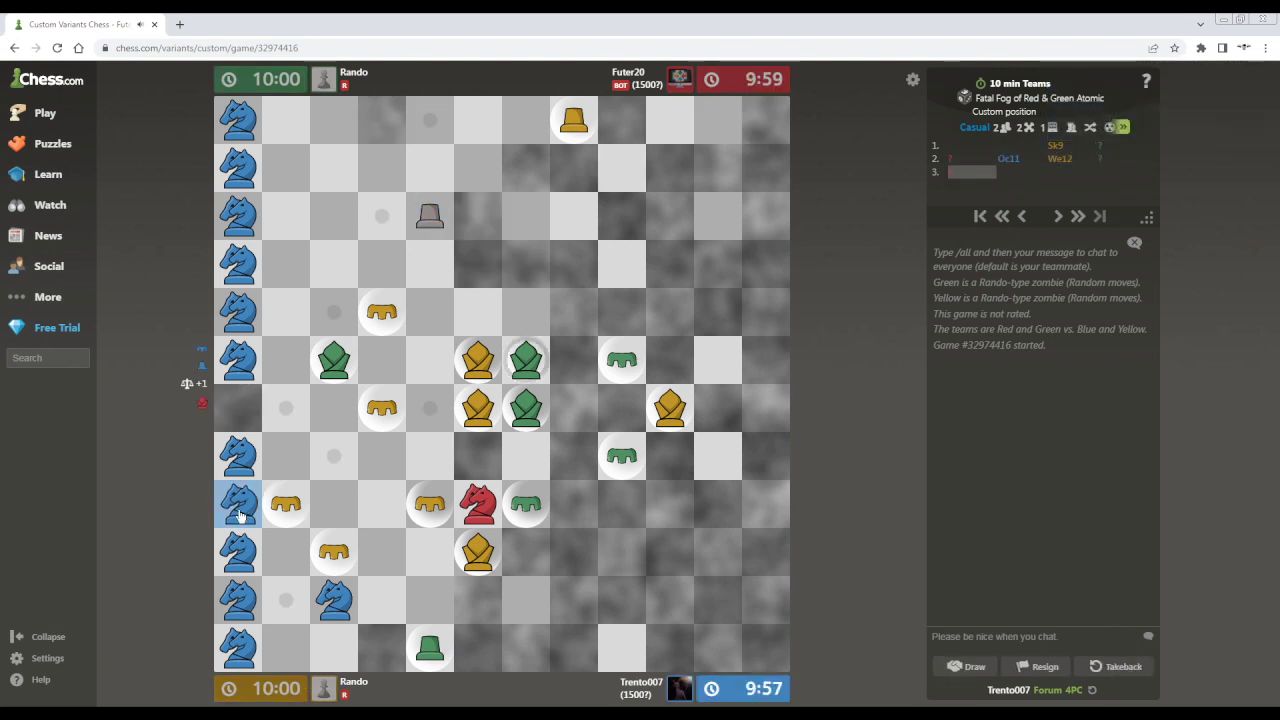
Step: Capture the green piece on b9 with the blue knight-like piece from c11, and move another blue piece to m9
{"action": "left_click_drag", "start_coordinate": [240, 515], "coordinate": [432, 430]}
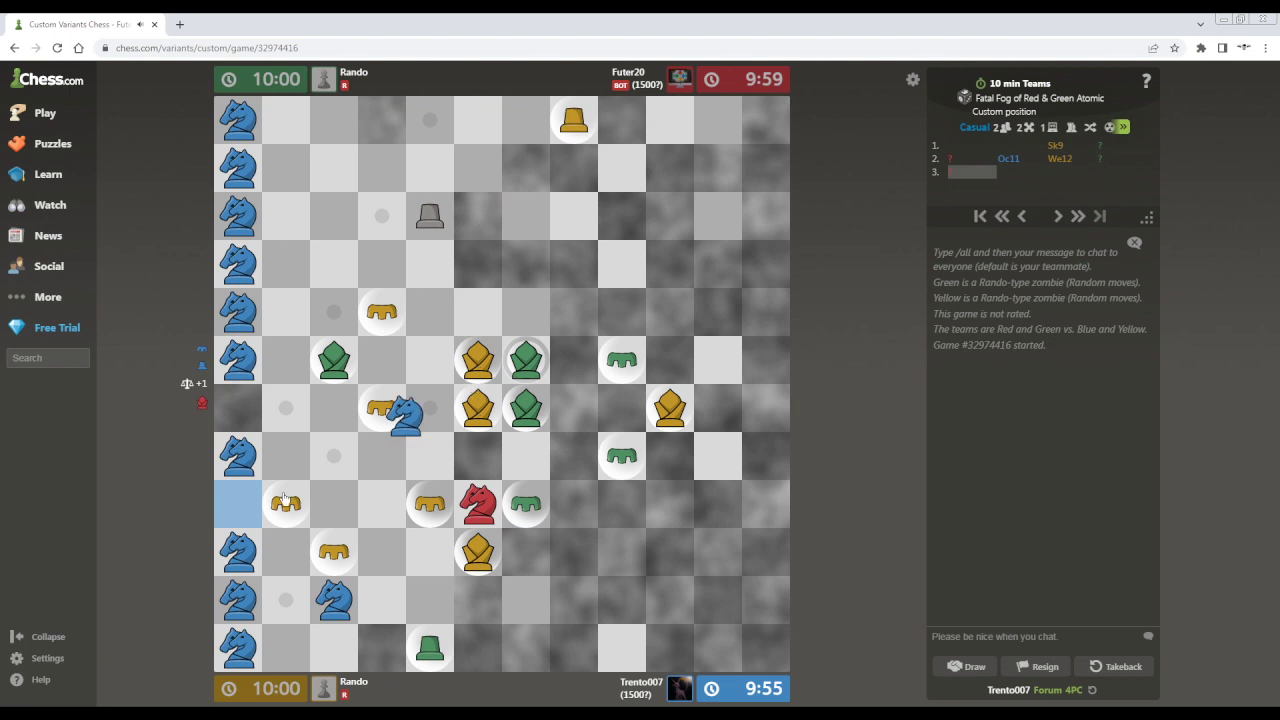
{"action": "left_click_drag", "start_coordinate": [230, 512], "coordinate": [230, 512]}
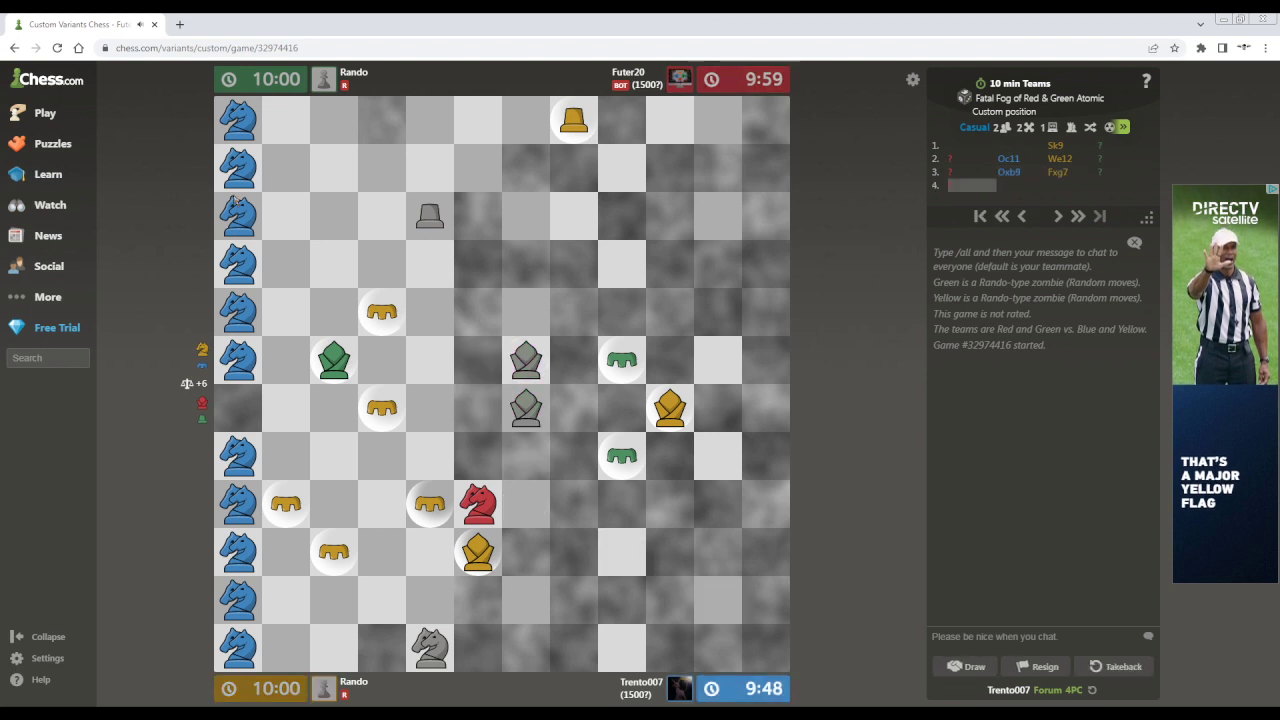
{"action": "left_click", "coordinate": [240, 203]}
{"action": "left_click", "coordinate": [432, 120]}
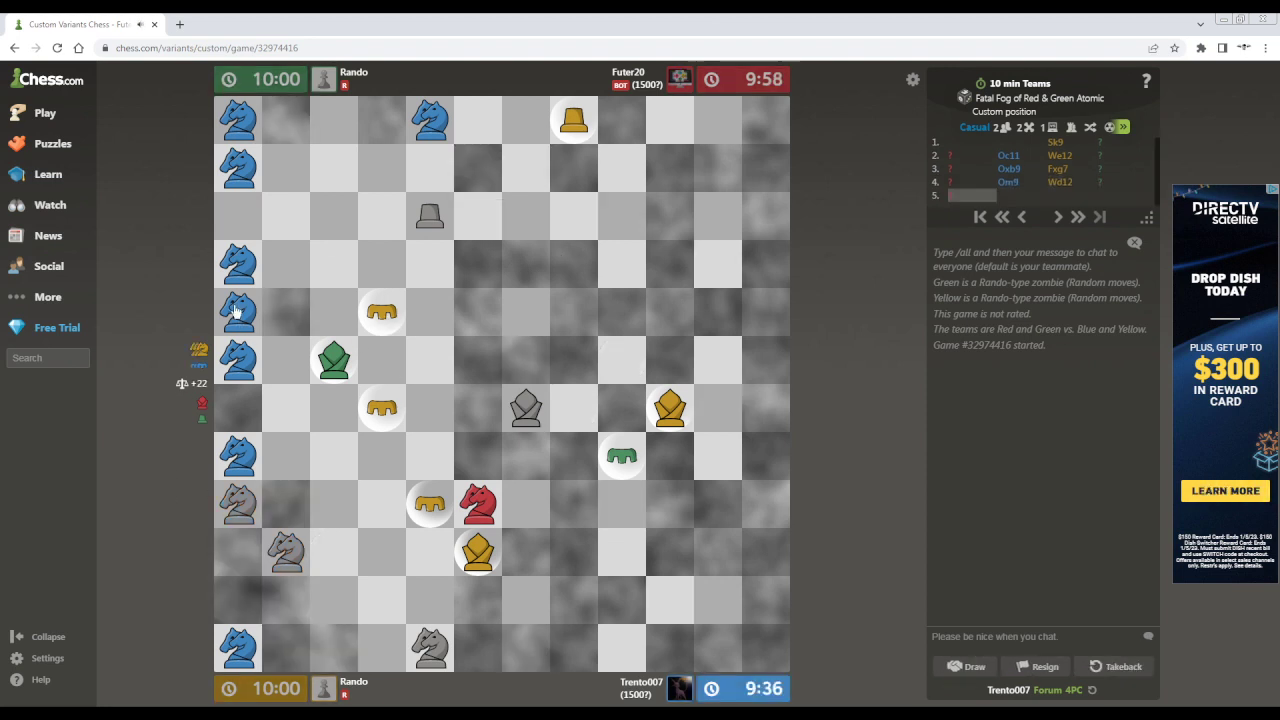
Step: Capture the dead piece on k9 with a blue home-file piece, and continue with it to capture the green piece on i5
{"action": "left_click_drag", "start_coordinate": [238, 316], "coordinate": [430, 218]}
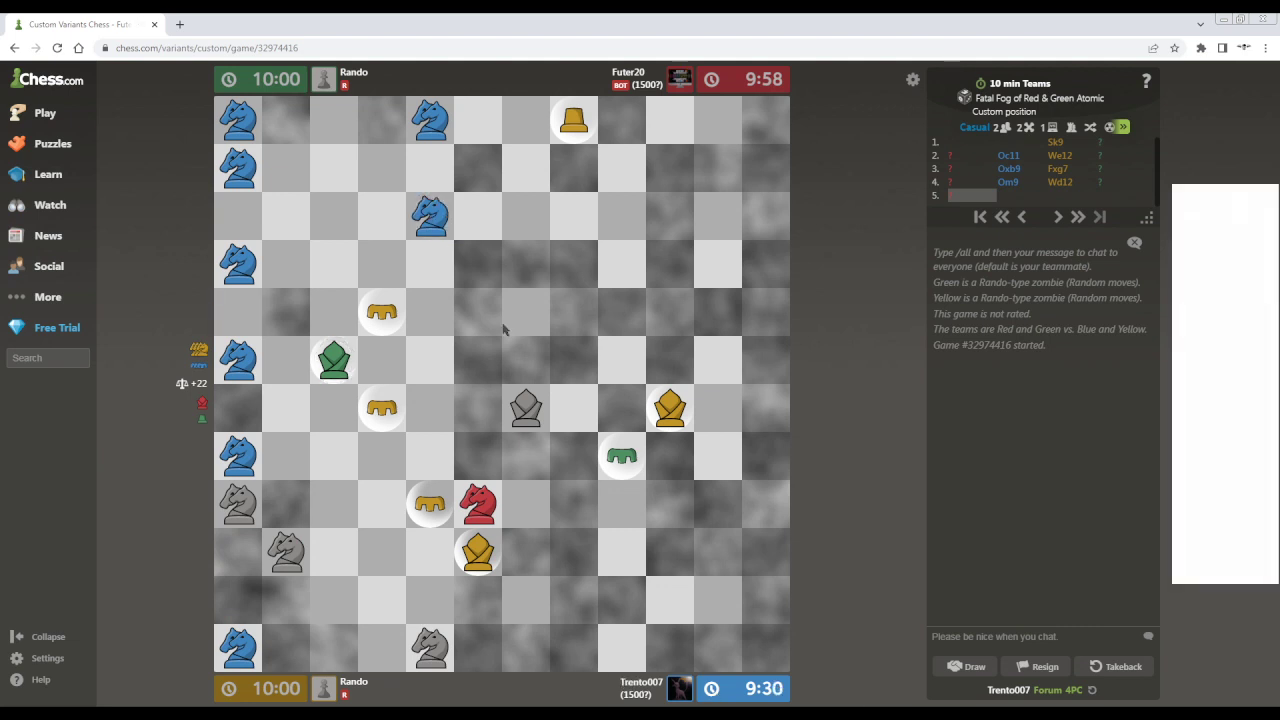
{"action": "left_click", "coordinate": [450, 224]}
{"action": "left_click", "coordinate": [450, 225]}
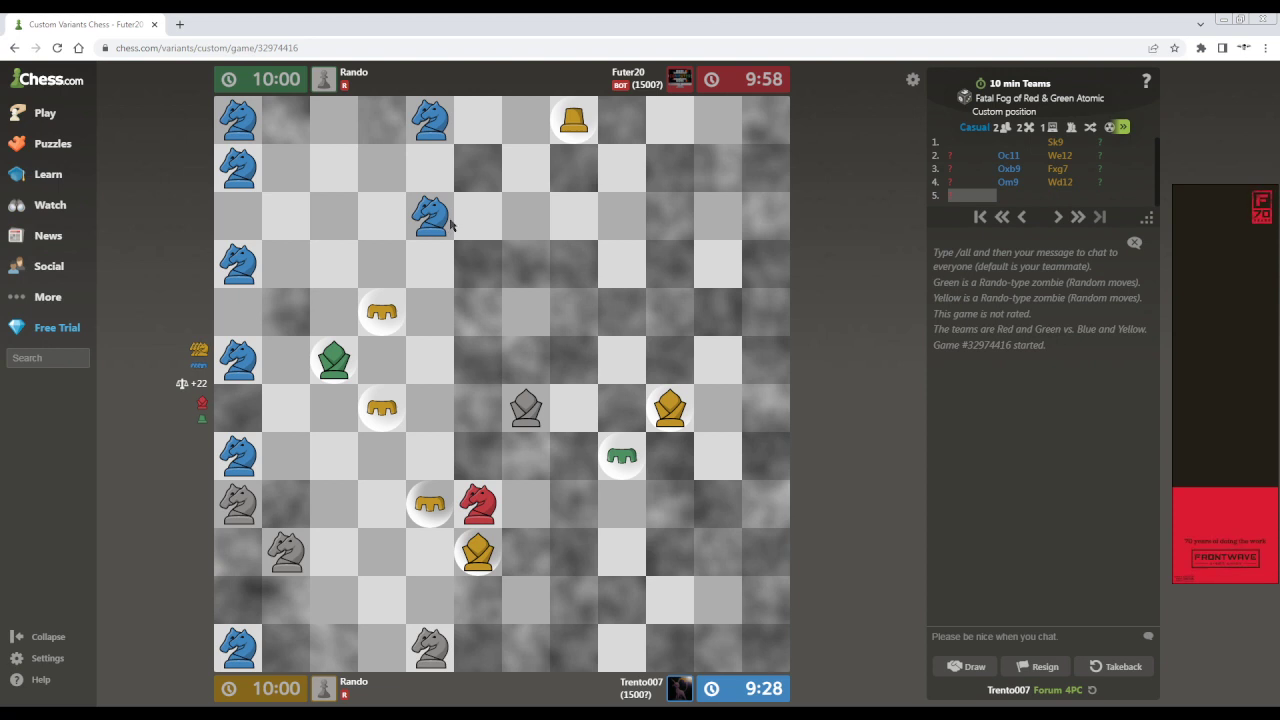
{"action": "left_click", "coordinate": [450, 224]}
{"action": "left_click", "coordinate": [432, 216]}
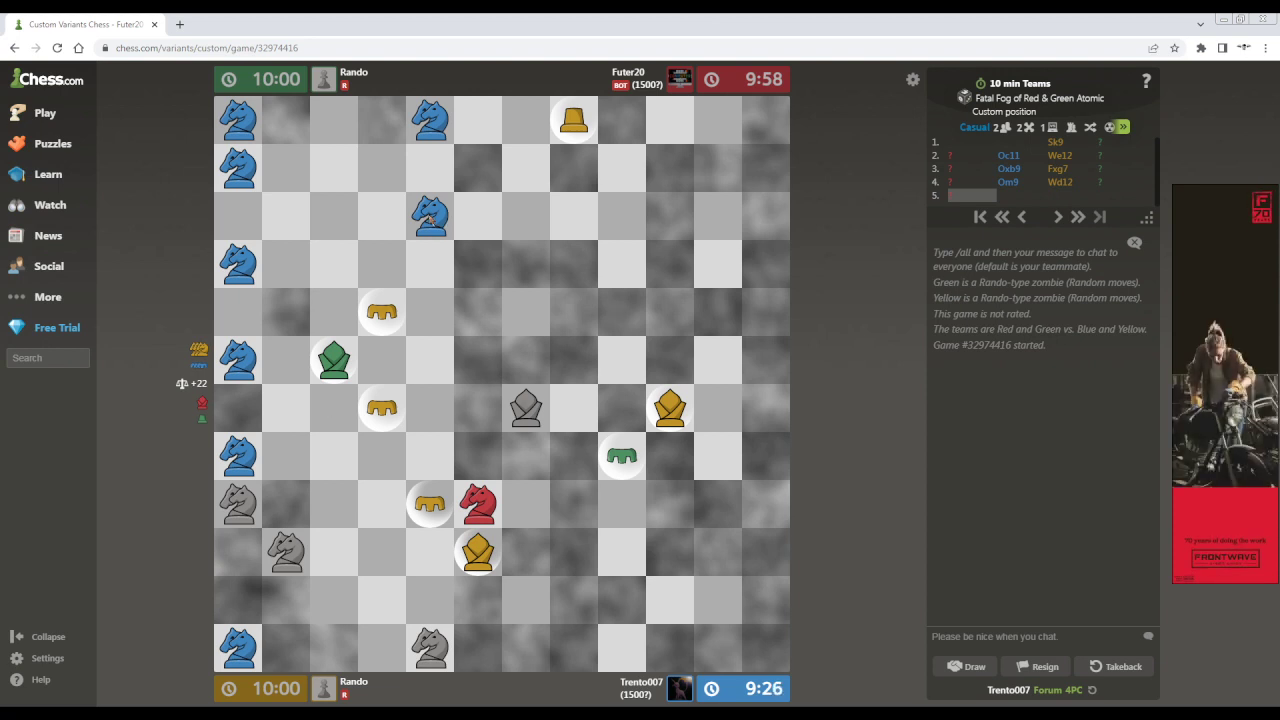
{"action": "left_click", "coordinate": [432, 216]}
{"action": "left_click", "coordinate": [434, 218]}
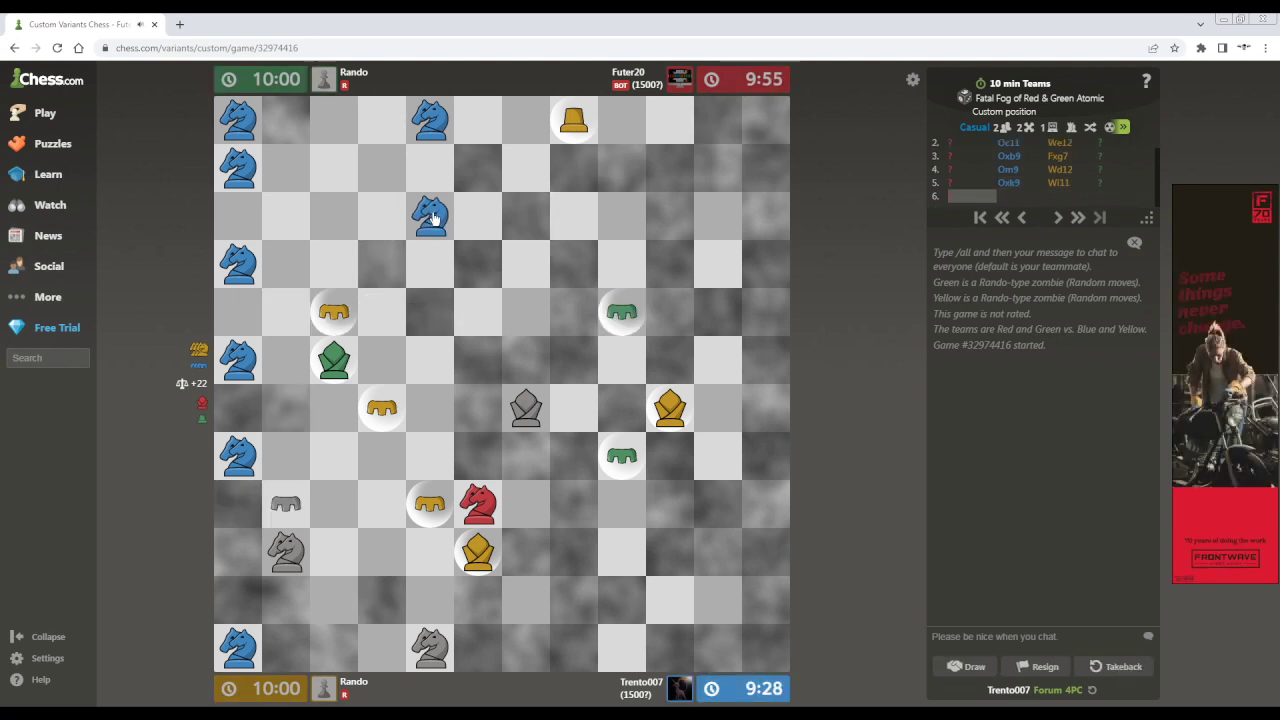
{"action": "left_click_drag", "start_coordinate": [432, 216], "coordinate": [614, 314]}
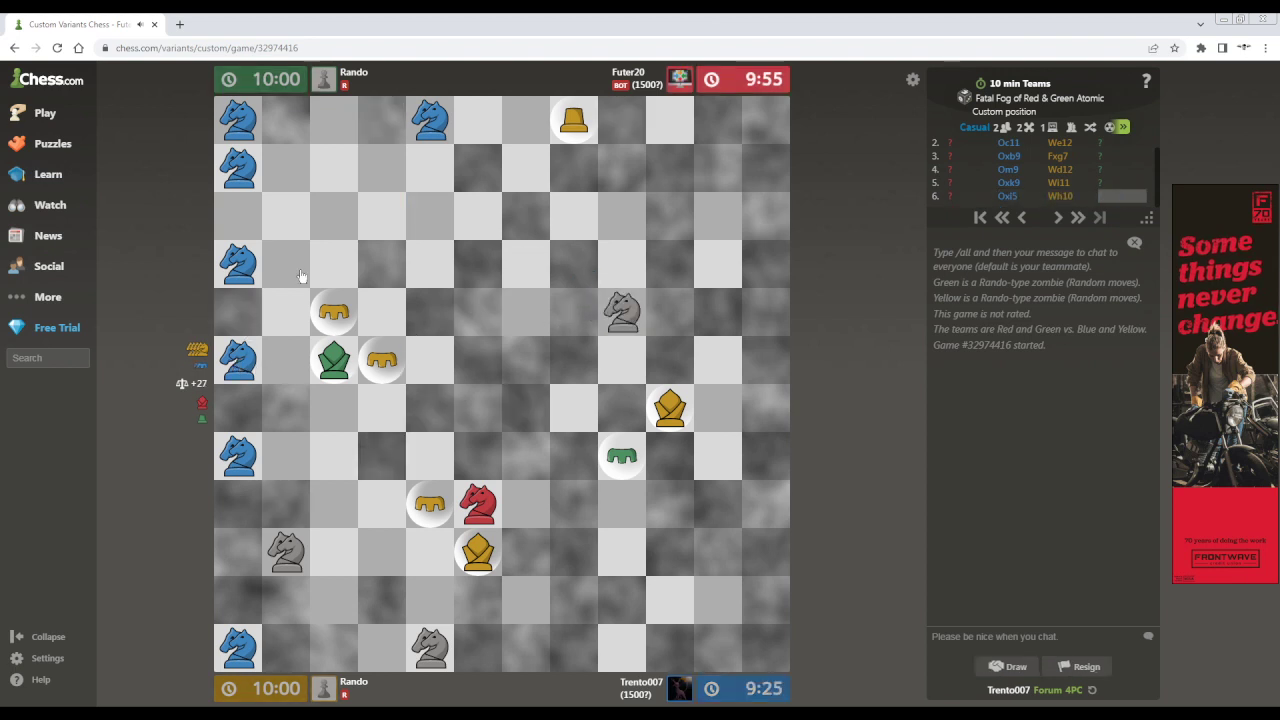
Step: Move a blue piece to l11 and capture the green piece on f5 with the blue piece from the corner
{"action": "left_click", "coordinate": [332, 170]}
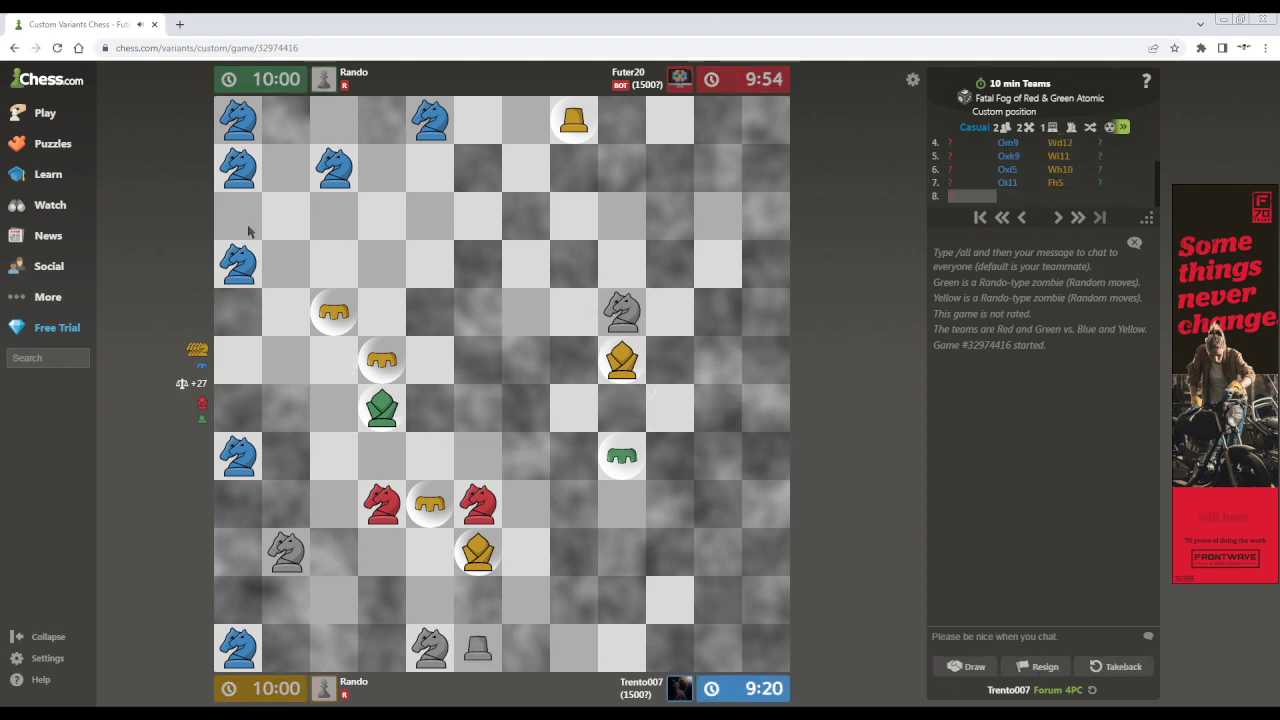
{"action": "left_click", "coordinate": [250, 128]}
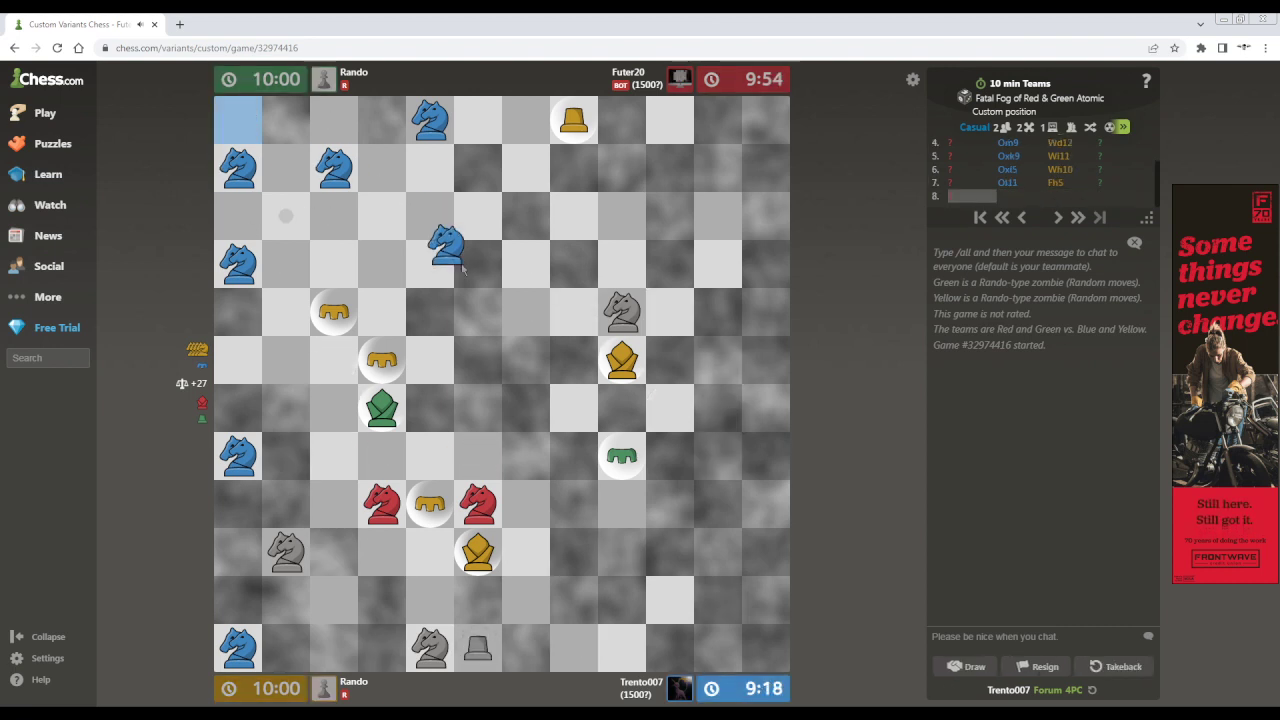
{"action": "left_click", "coordinate": [250, 462]}
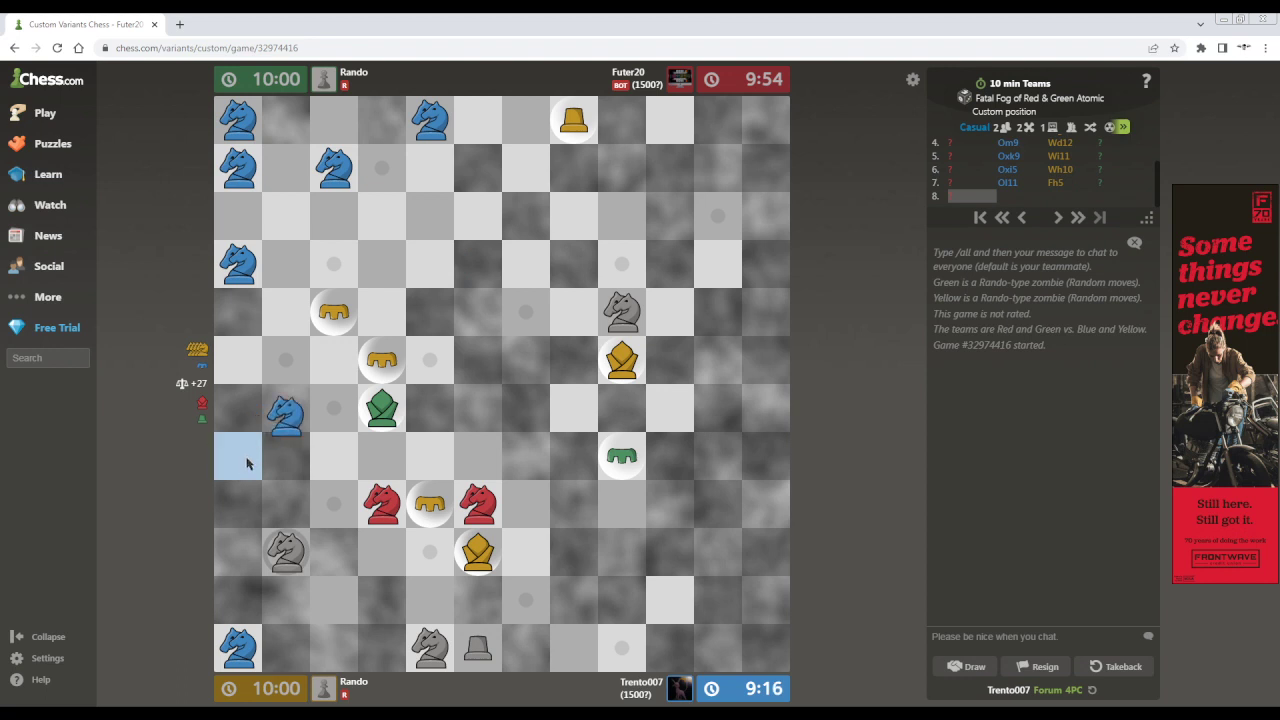
{"action": "left_click", "coordinate": [254, 601]}
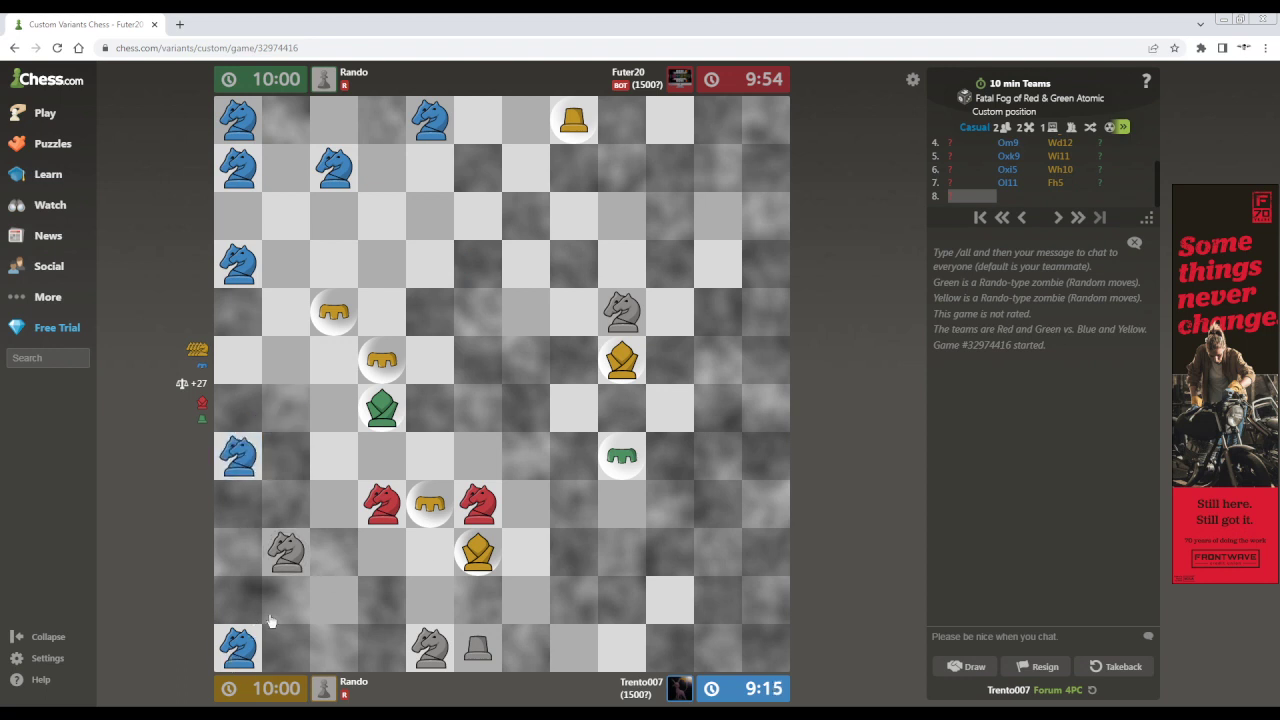
{"action": "left_click_drag", "start_coordinate": [238, 650], "coordinate": [613, 463]}
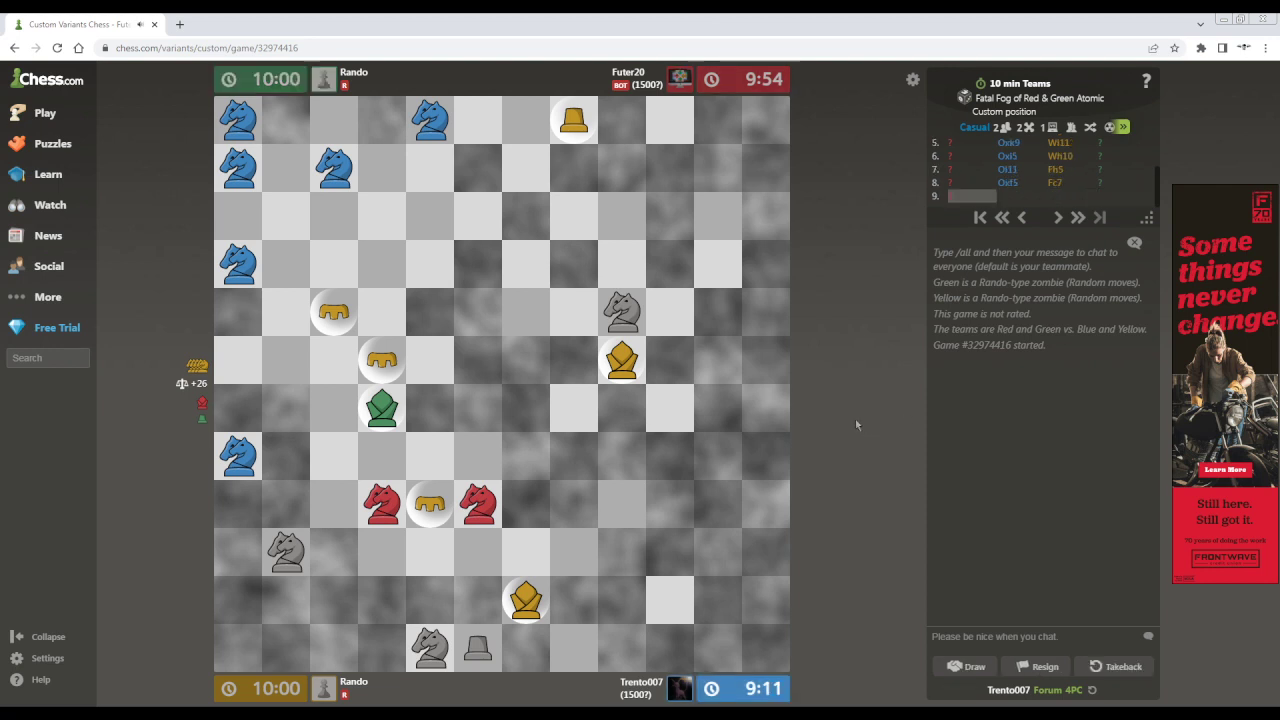
Step: Capture the dead knight-like piece on b9 with a blue piece and move another blue piece to i7
{"action": "left_click", "coordinate": [244, 280]}
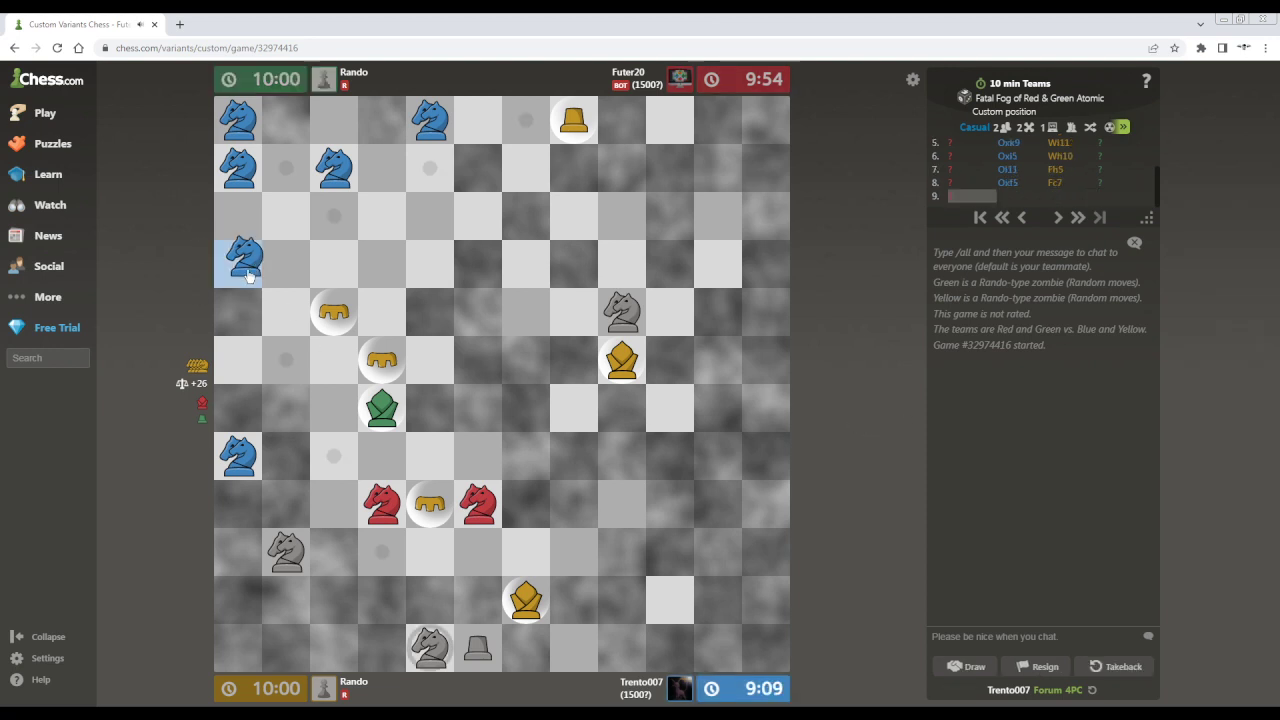
{"action": "left_click_drag", "start_coordinate": [248, 276], "coordinate": [430, 648]}
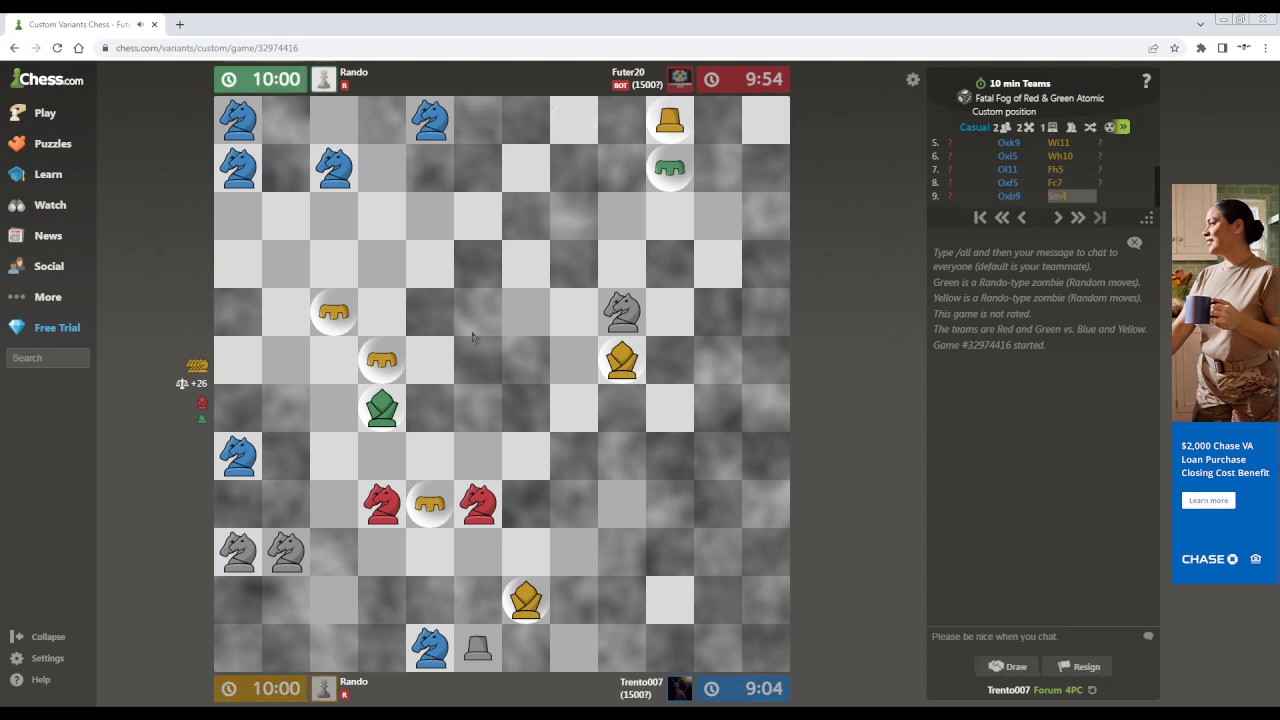
{"action": "left_click", "coordinate": [337, 170]}
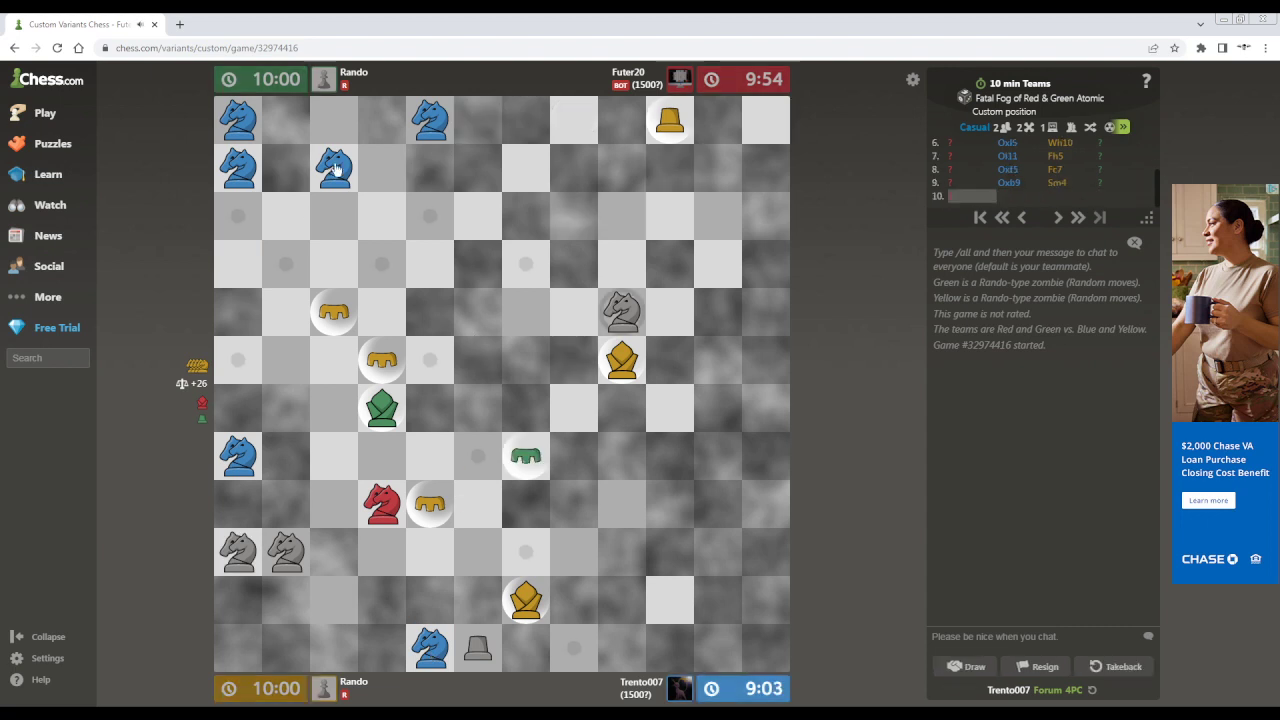
{"action": "left_click", "coordinate": [242, 124]}
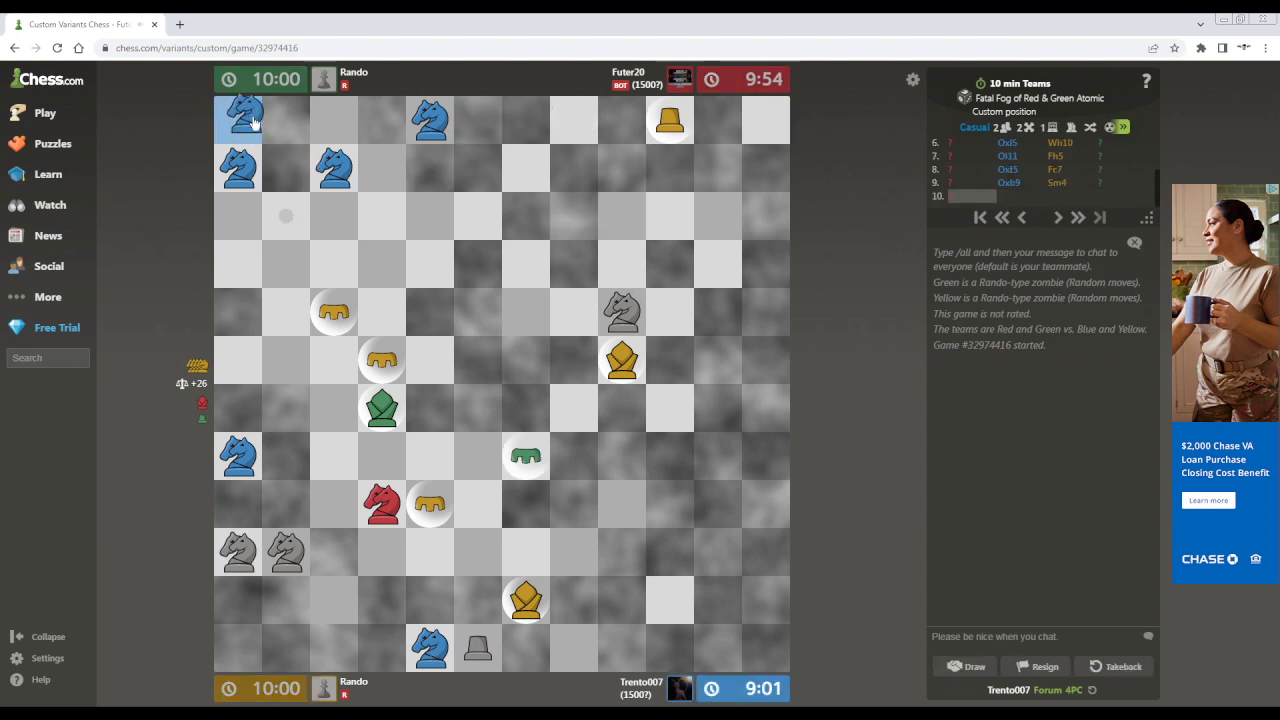
{"action": "left_click", "coordinate": [255, 122]}
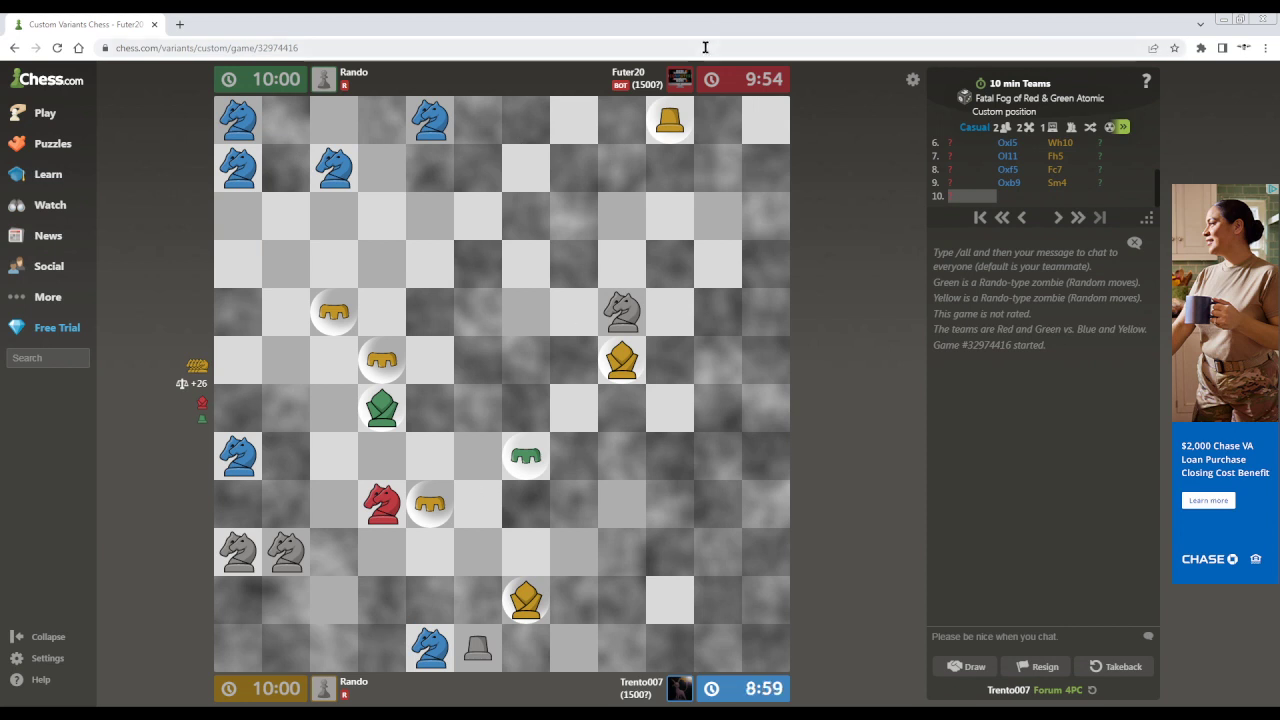
{"action": "left_click", "coordinate": [236, 124]}
{"action": "left_click", "coordinate": [242, 130]}
{"action": "left_click", "coordinate": [240, 120]}
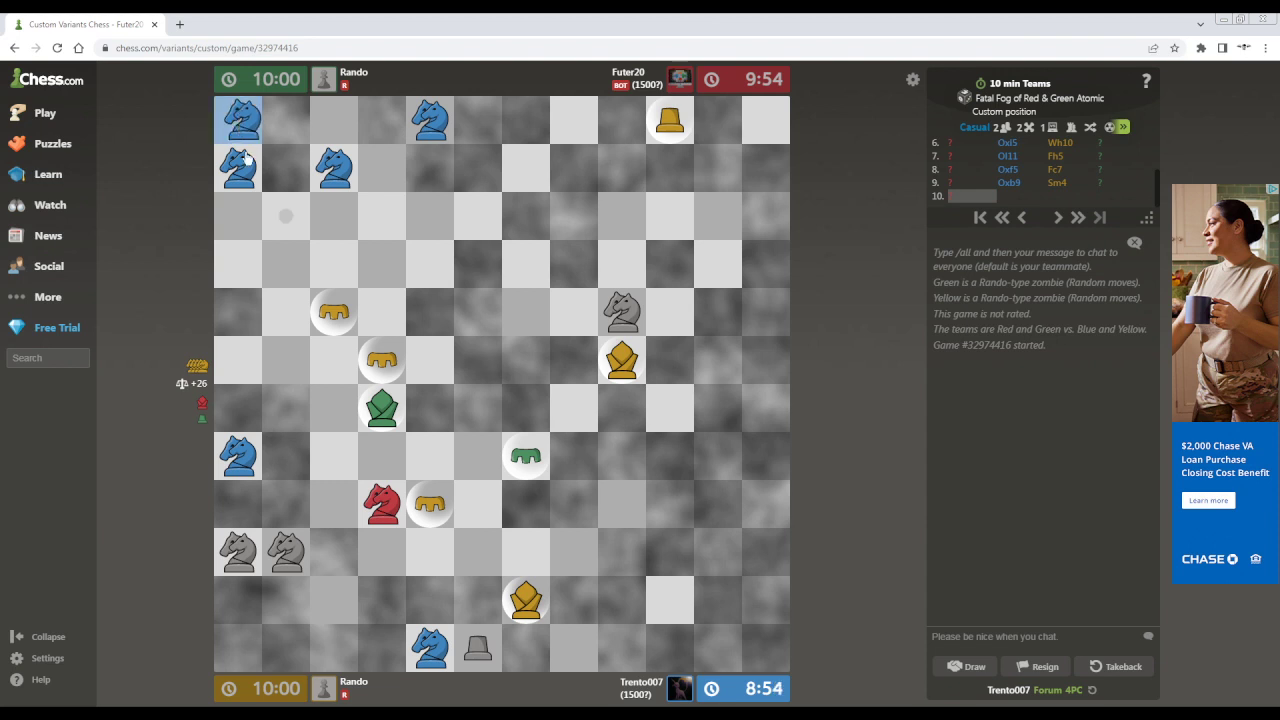
{"action": "left_click", "coordinate": [247, 160]}
{"action": "left_click_drag", "start_coordinate": [240, 166], "coordinate": [518, 312]}
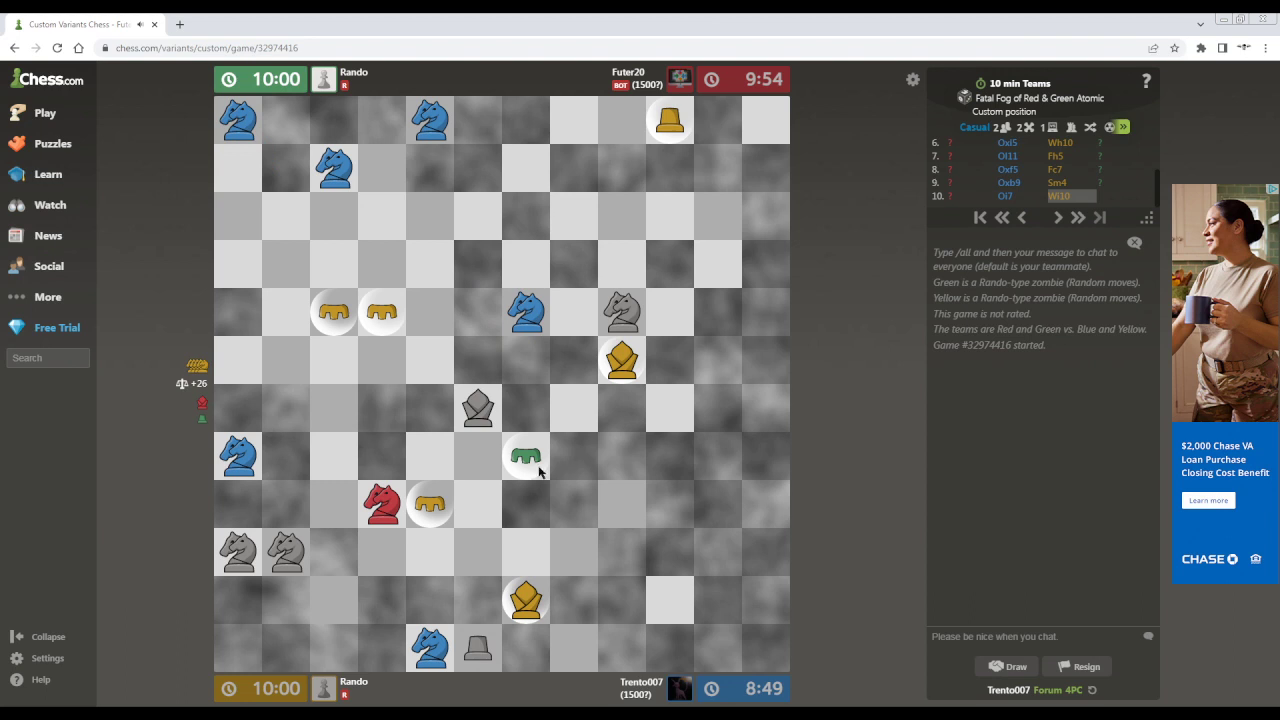
Step: Move a blue piece to e11 and resign the game
{"action": "left_click", "coordinate": [245, 122]}
{"action": "left_click", "coordinate": [429, 125]}
{"action": "left_click", "coordinate": [429, 125]}
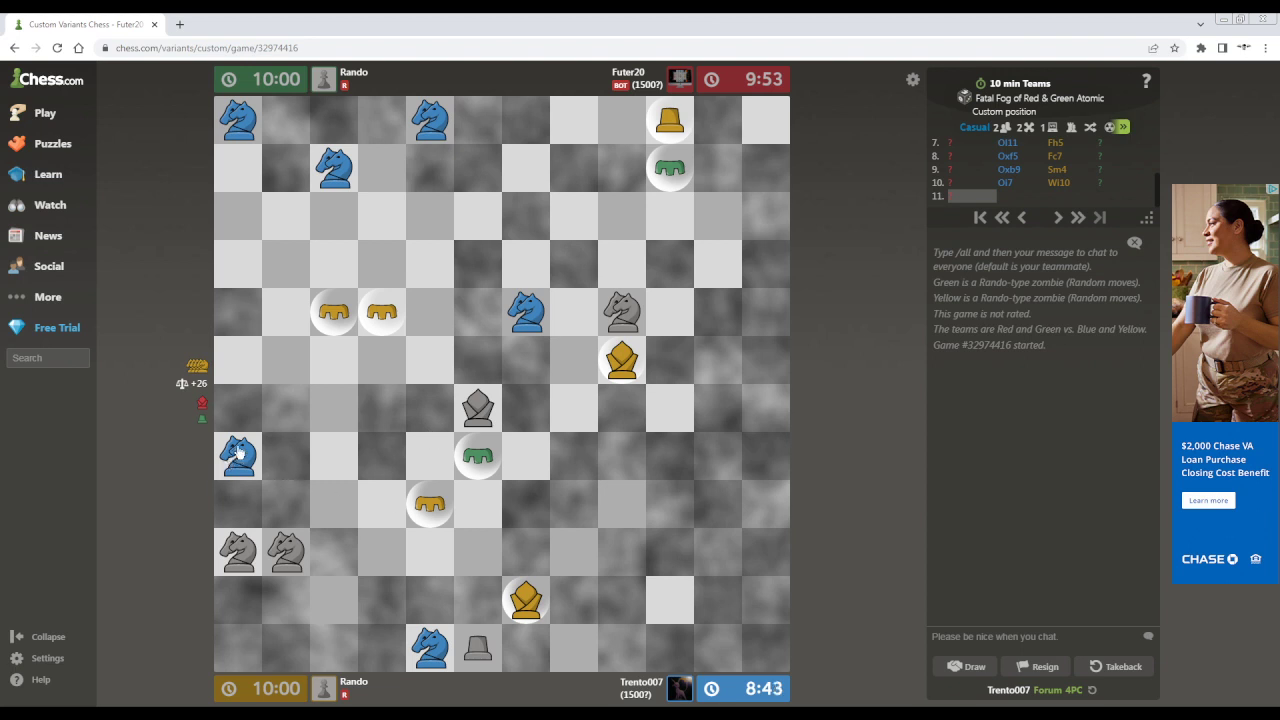
{"action": "left_click_drag", "start_coordinate": [247, 474], "coordinate": [340, 507]}
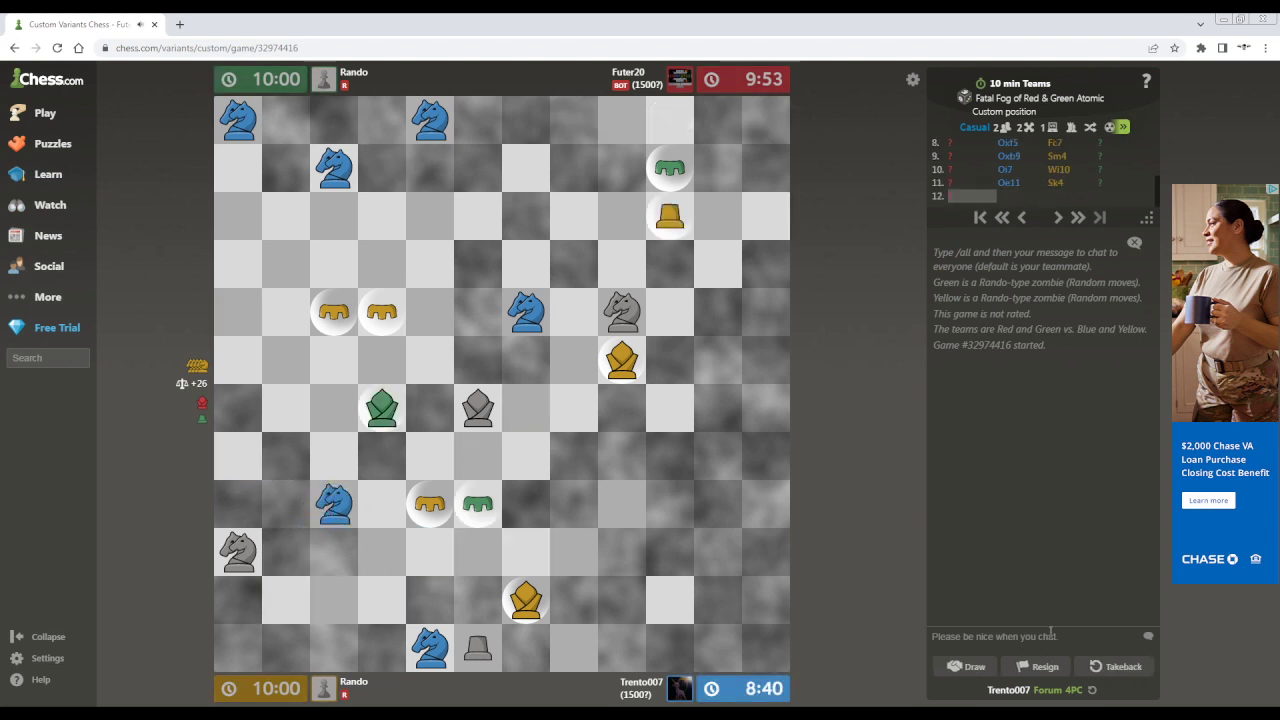
{"action": "left_click", "coordinate": [1042, 669]}
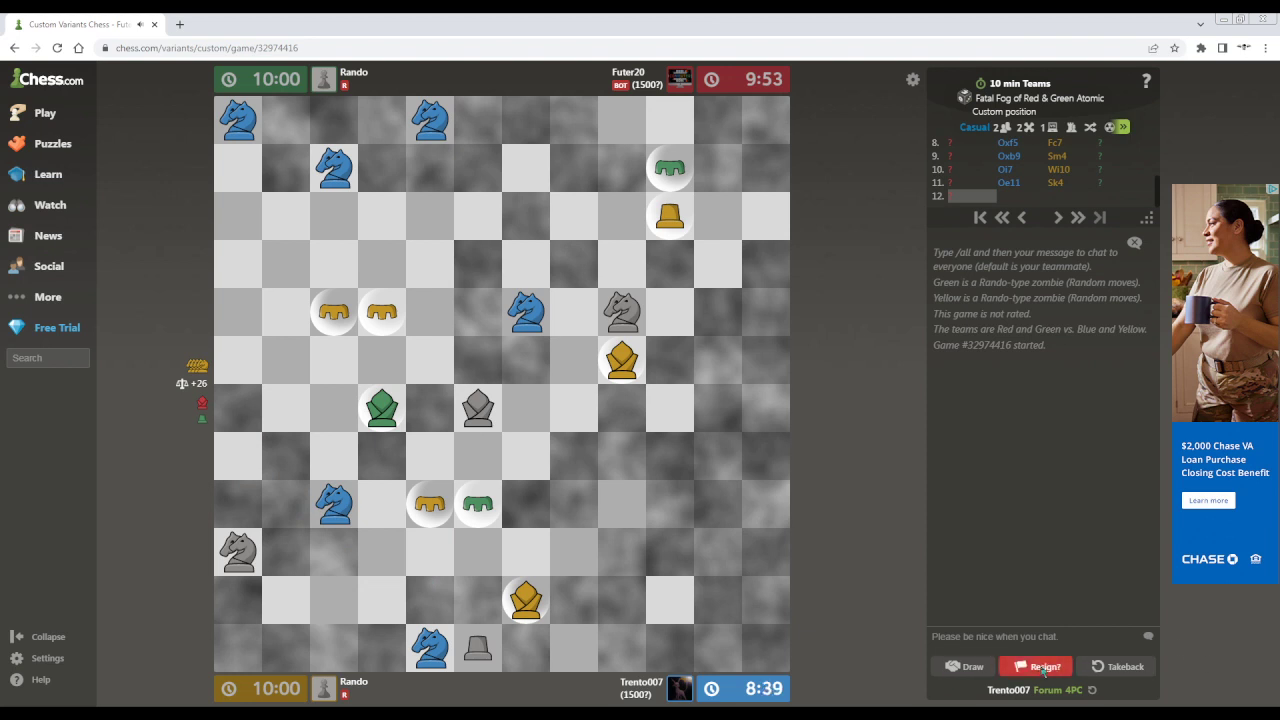
{"action": "left_click", "coordinate": [1042, 667]}
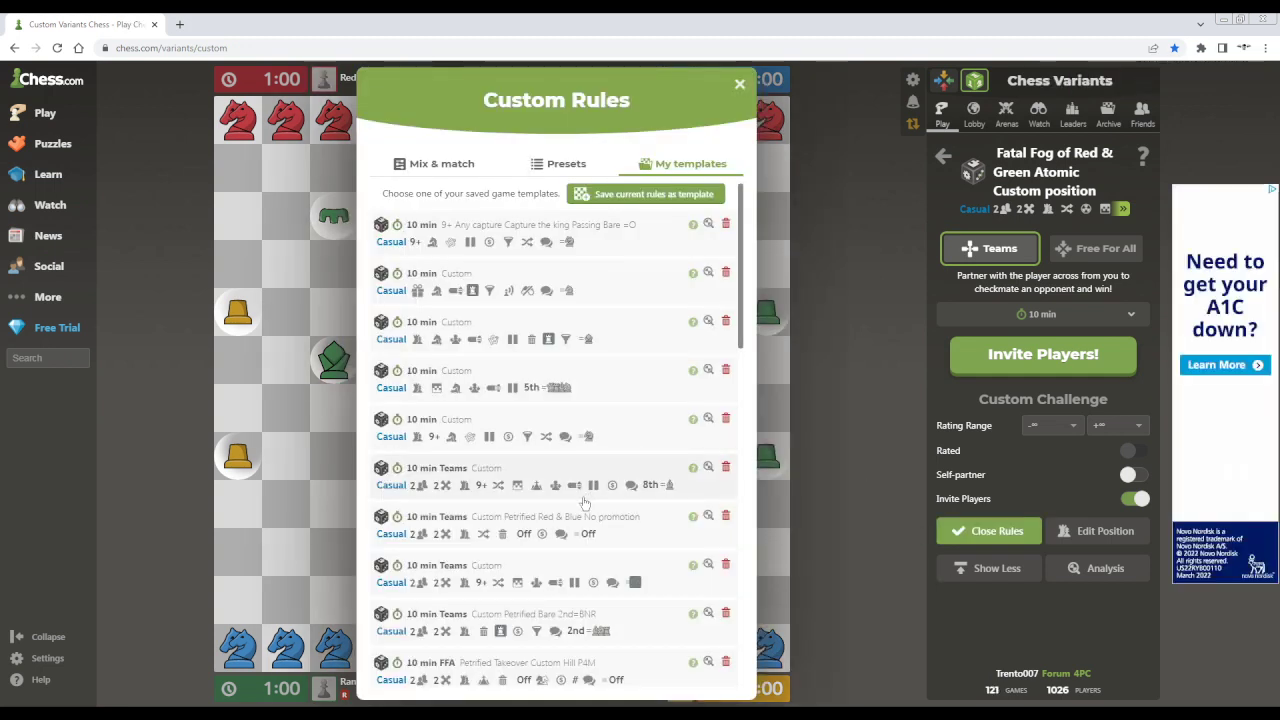
Step: Load the saved 10 min Teams Custom game template and create a game from it with player invitations
{"action": "scroll", "coordinate": [585, 503], "scroll_direction": "down", "scroll_amount": 10}
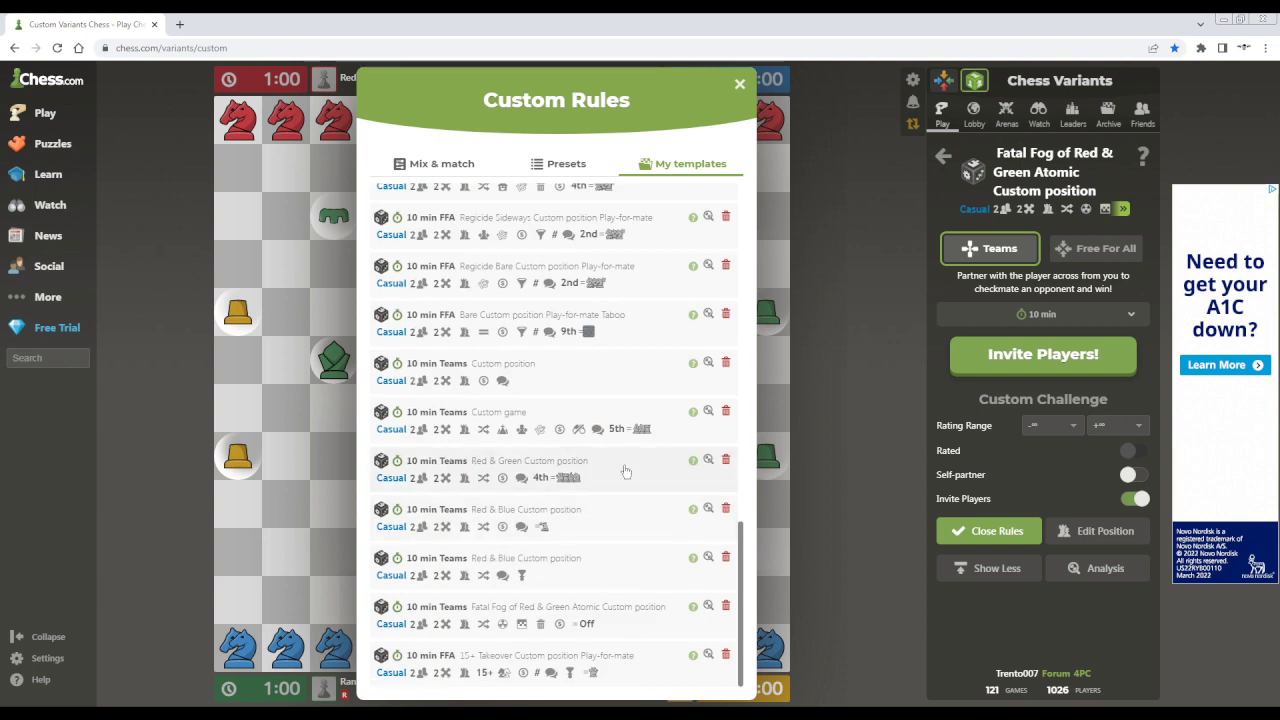
{"action": "left_click", "coordinate": [640, 418]}
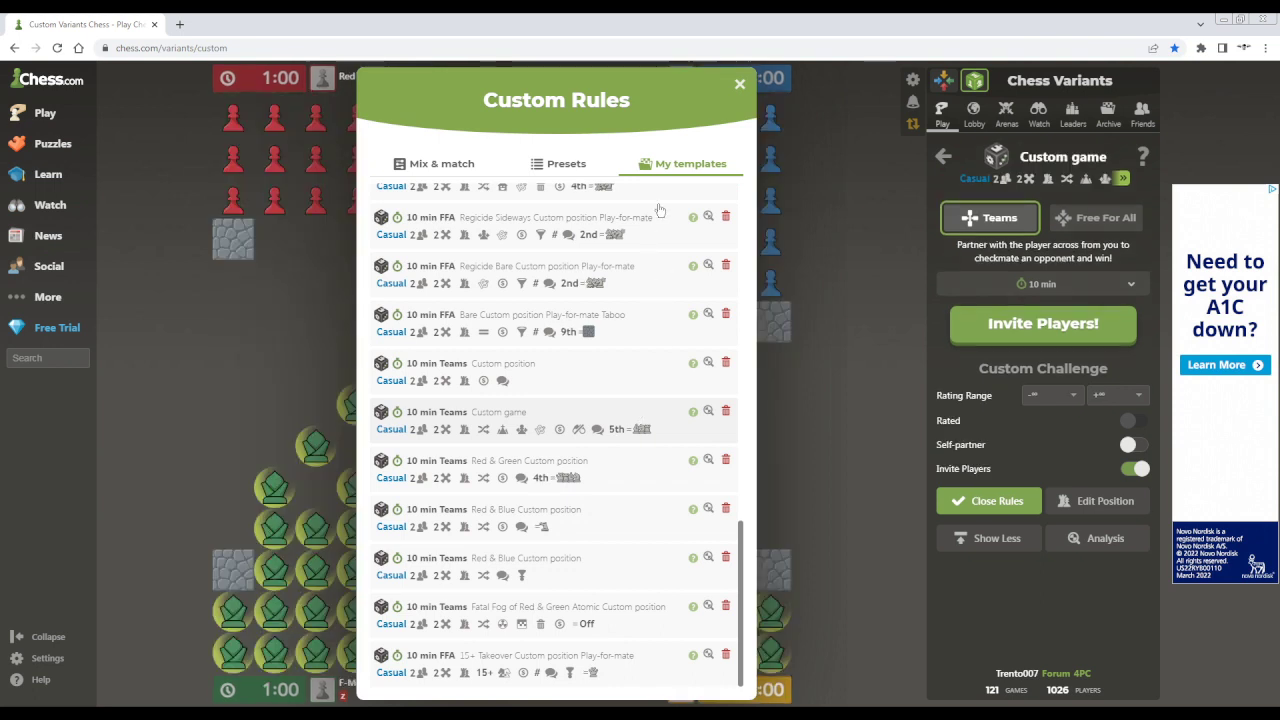
{"action": "left_click", "coordinate": [741, 85]}
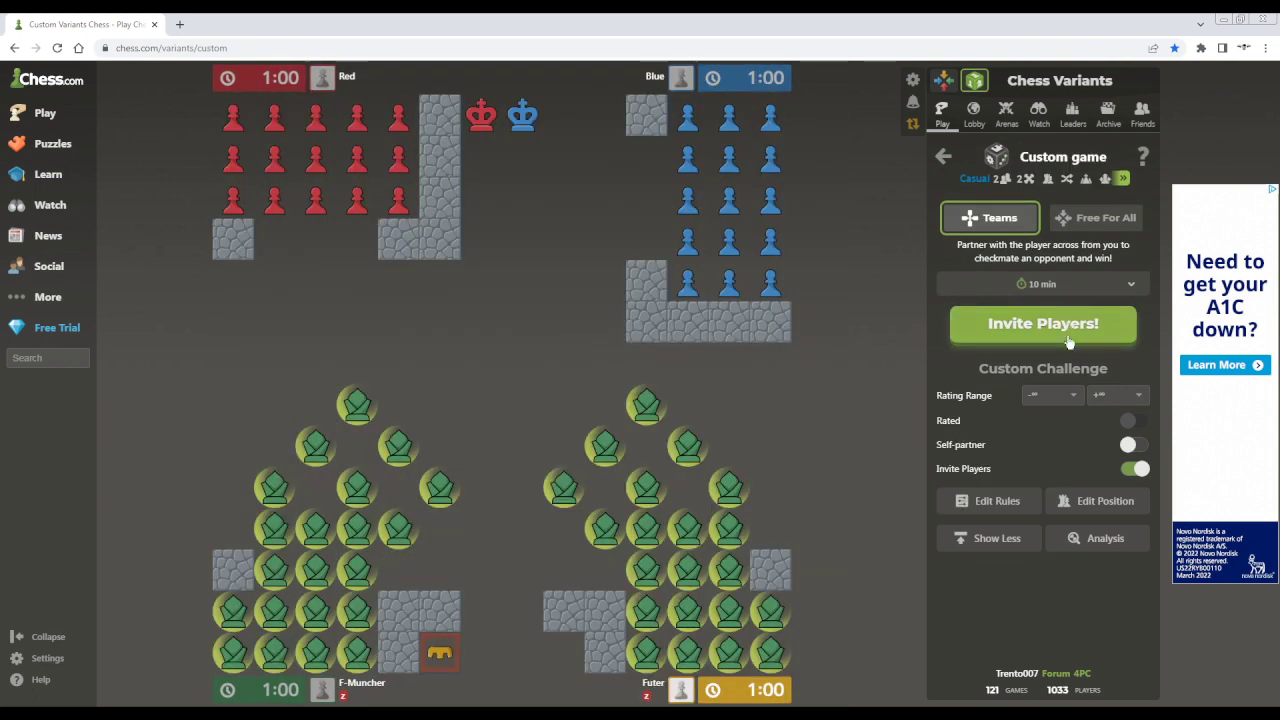
{"action": "left_click", "coordinate": [1075, 330]}
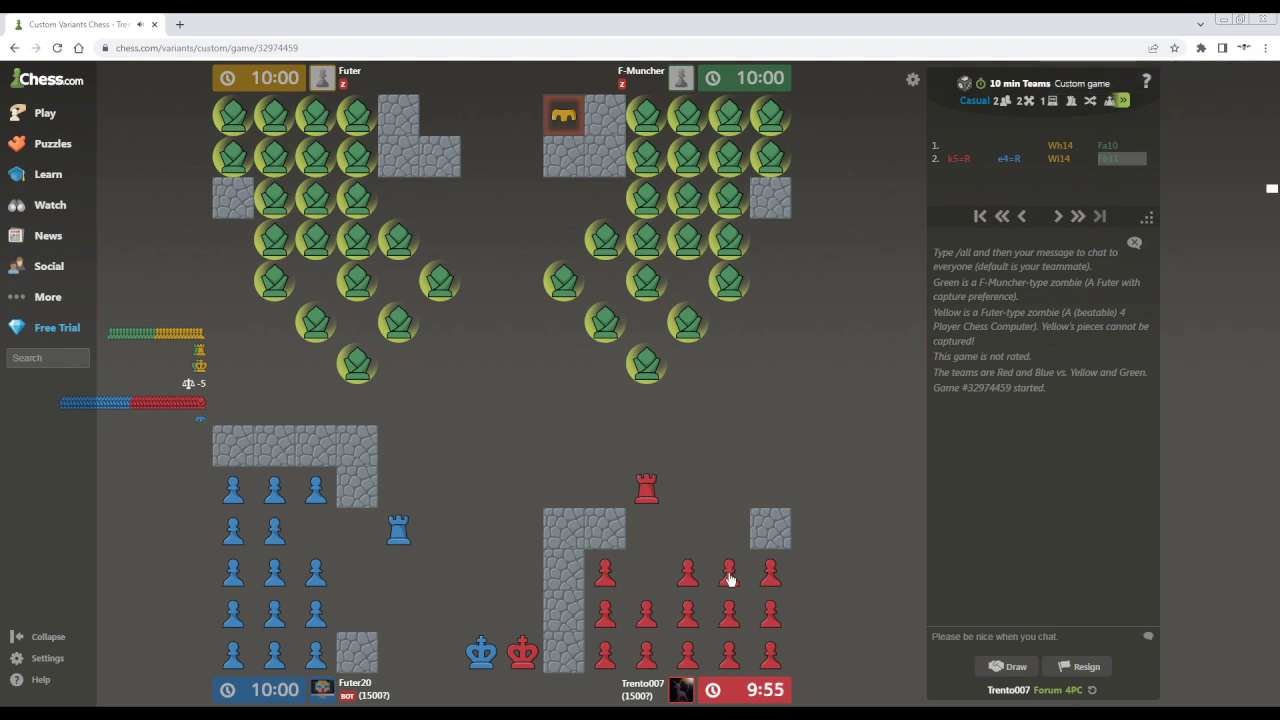
Step: Promote a red pawn to a rook on m5, and move the other red rook to e5 and on to e7
{"action": "left_click", "coordinate": [726, 487]}
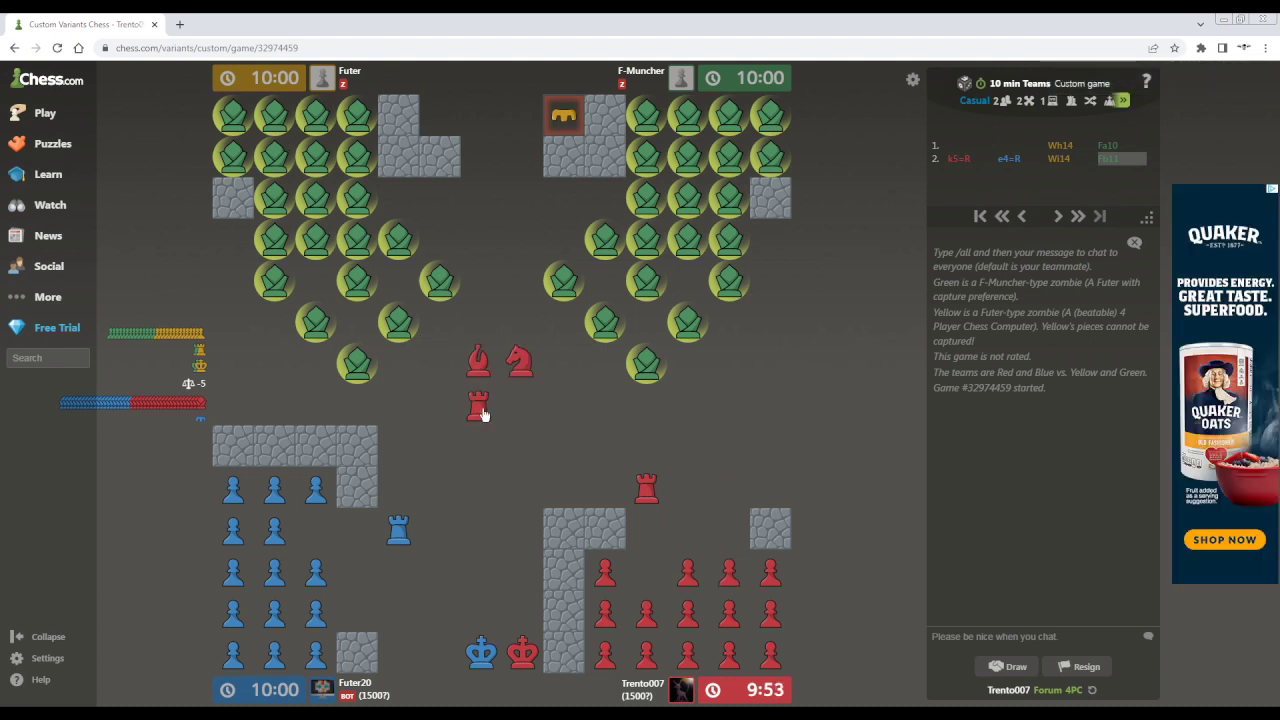
{"action": "left_click", "coordinate": [483, 414]}
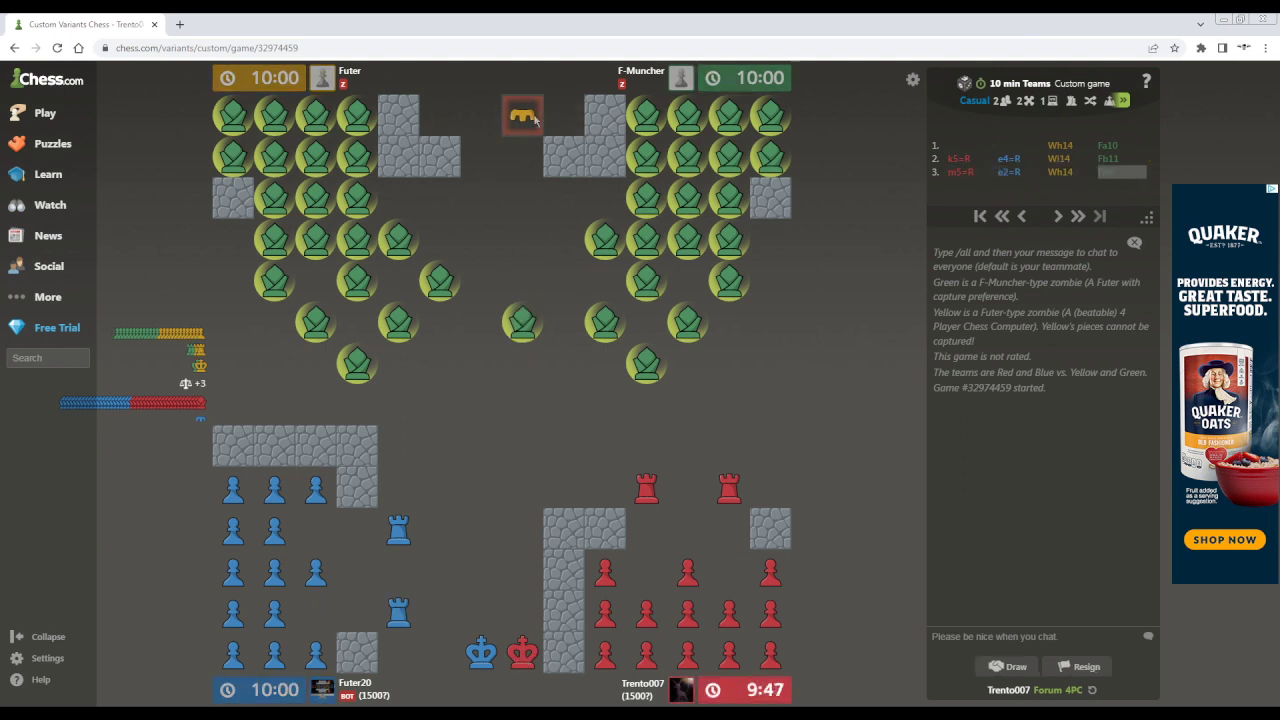
{"action": "left_click_drag", "start_coordinate": [650, 490], "coordinate": [405, 488]}
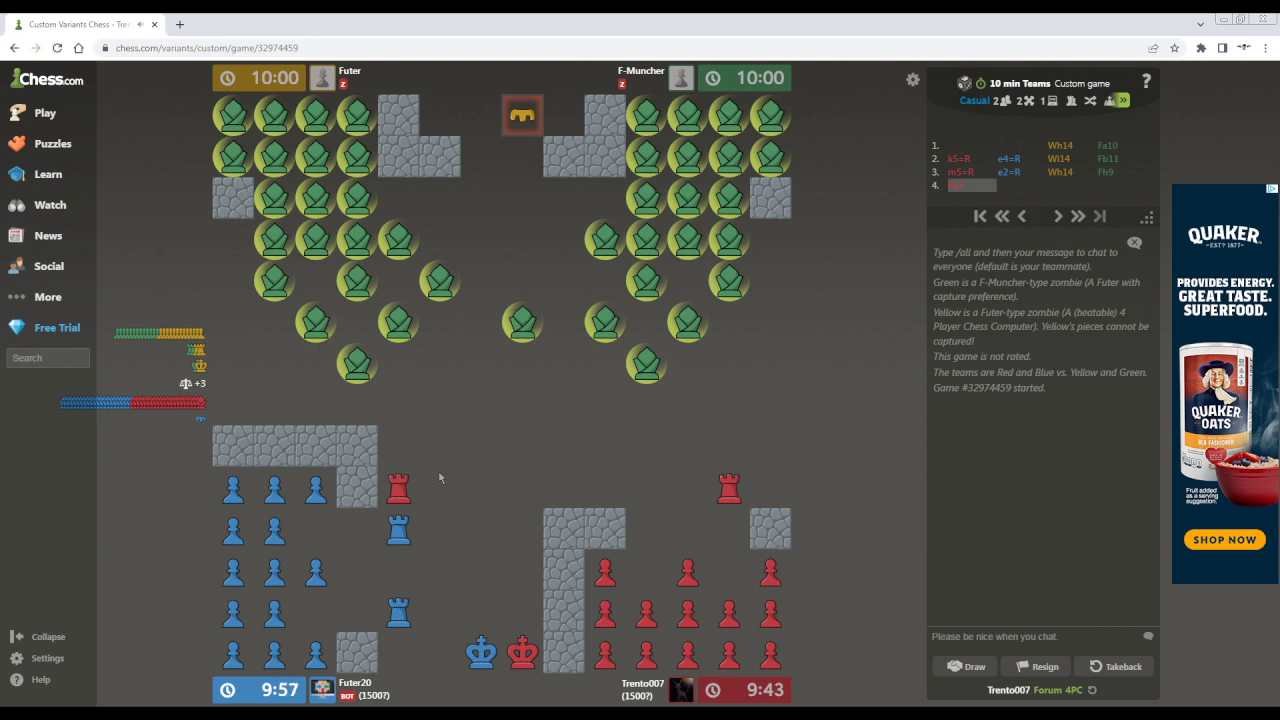
{"action": "left_click_drag", "start_coordinate": [401, 487], "coordinate": [411, 408]}
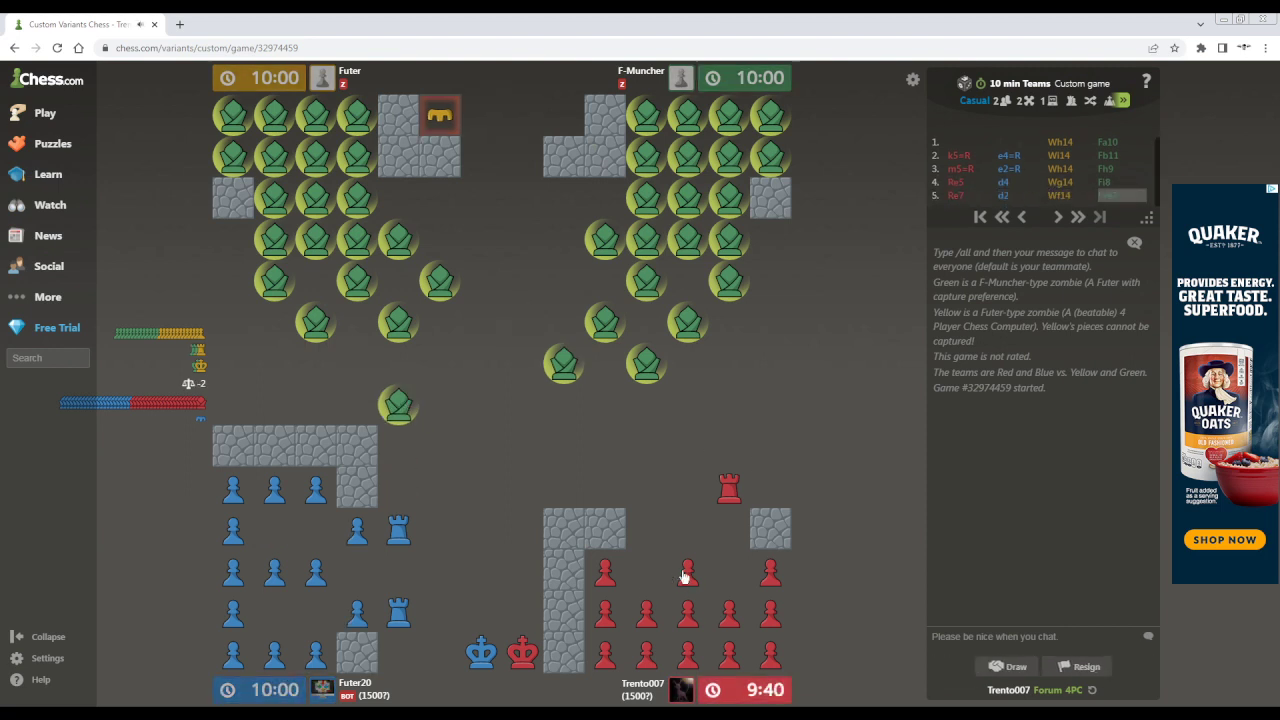
Step: Promote a red pawn to a rook on k5 and move the j3 pawn to k3
{"action": "left_click_drag", "start_coordinate": [686, 571], "coordinate": [648, 496]}
{"action": "left_click", "coordinate": [478, 406]}
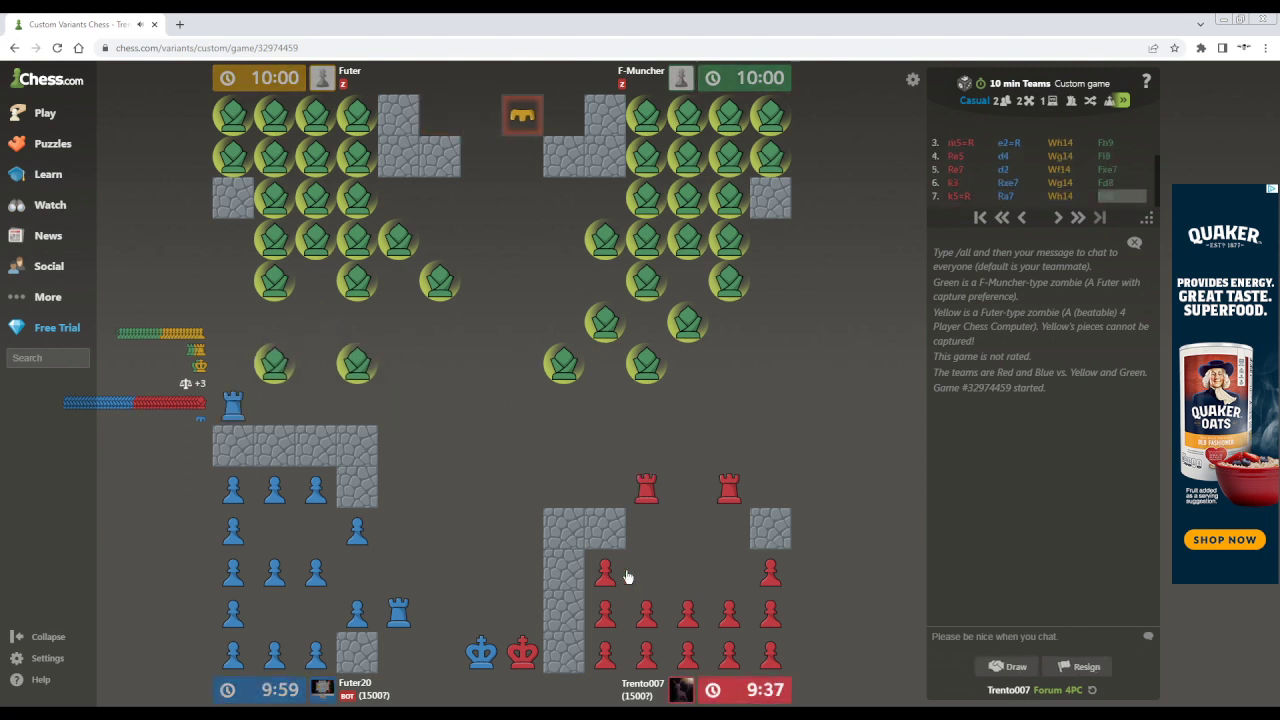
{"action": "left_click_drag", "start_coordinate": [627, 577], "coordinate": [648, 573]}
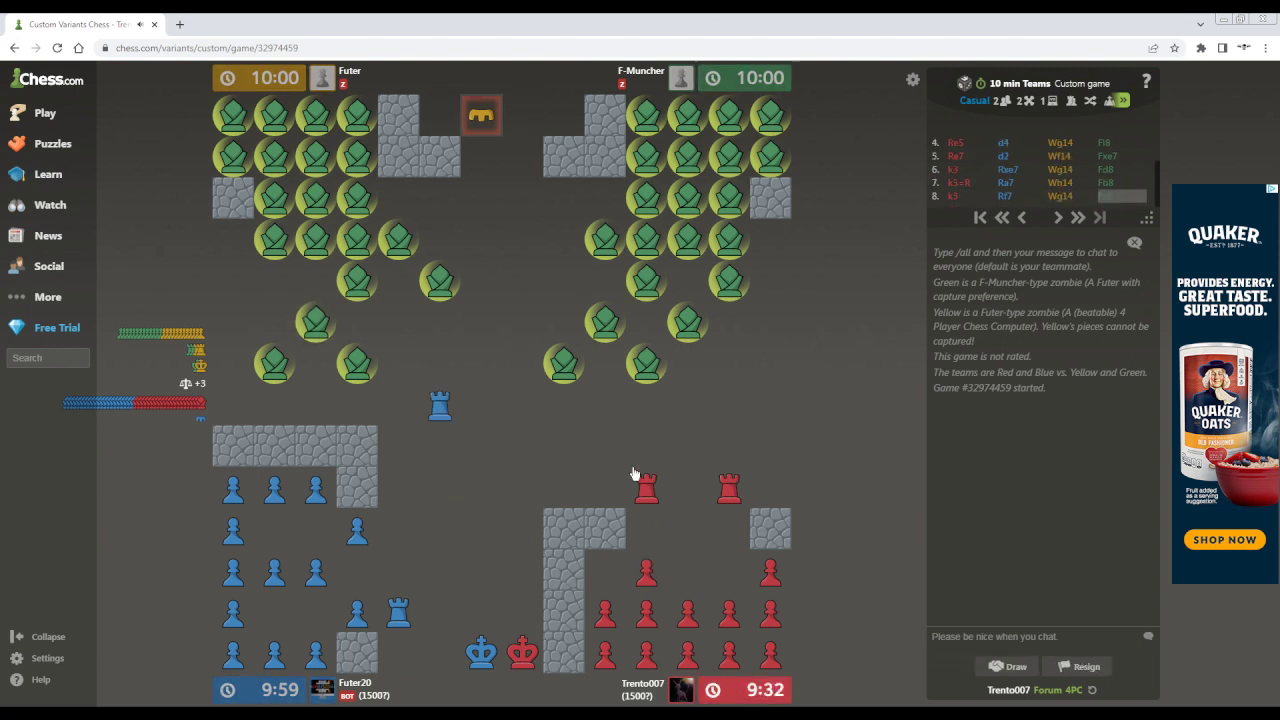
Step: Move the red rooks to e5 and n5, and promote the k3 pawn to a knight on k5
{"action": "left_click_drag", "start_coordinate": [642, 486], "coordinate": [400, 488]}
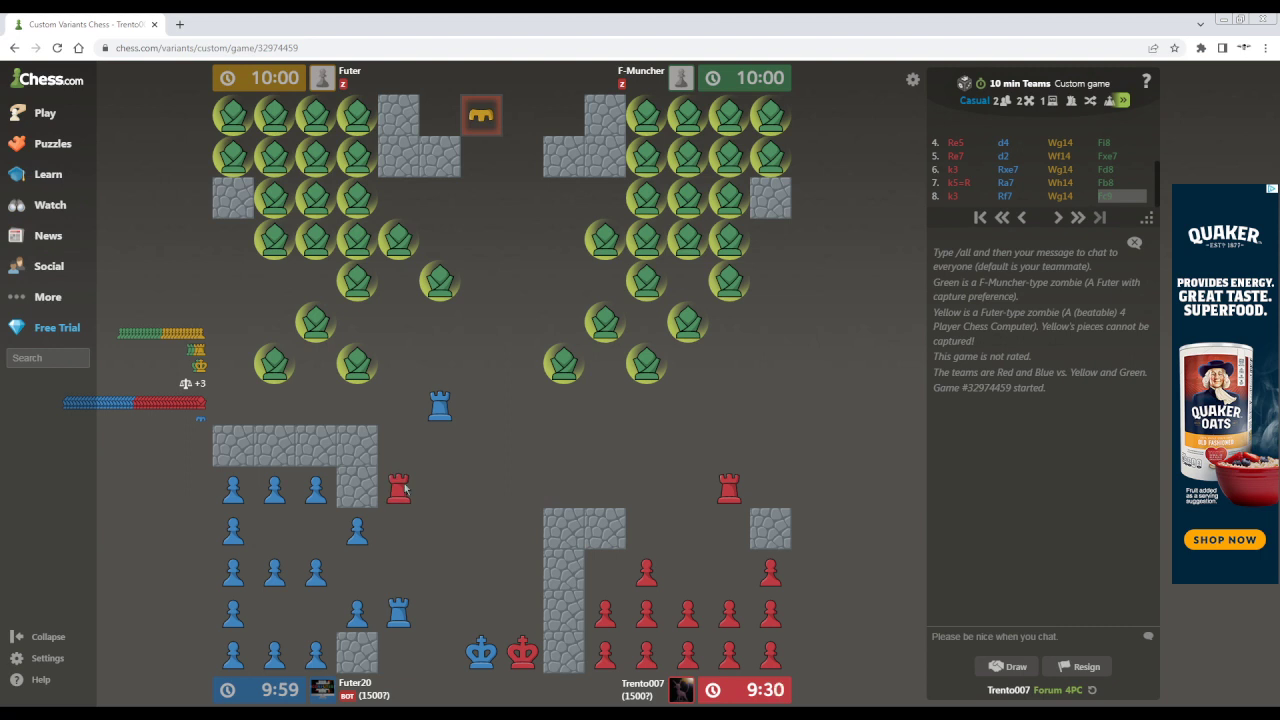
{"action": "left_click_drag", "start_coordinate": [729, 490], "coordinate": [776, 488]}
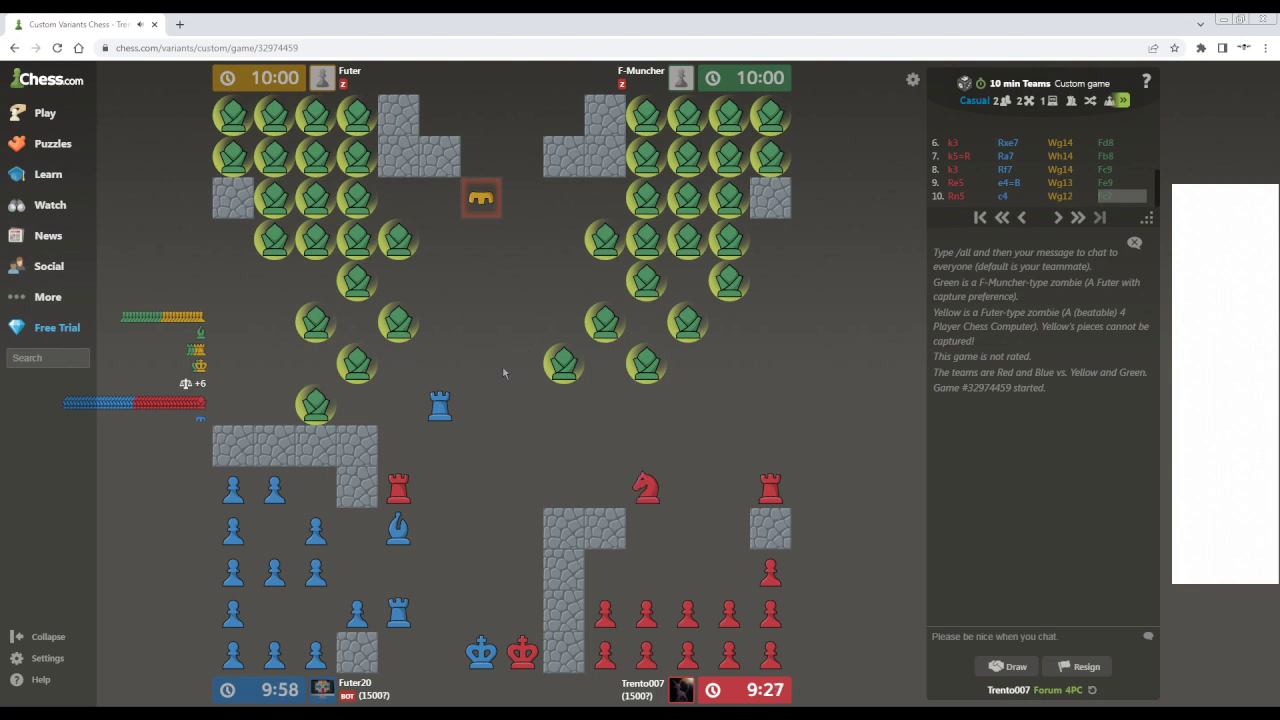
{"action": "mouse_move", "coordinate": [634, 474]}
{"action": "left_mouse_down"}
{"action": "mouse_move", "coordinate": [646, 486]}
{"action": "mouse_move", "coordinate": [517, 437]}
{"action": "mouse_move", "coordinate": [645, 487]}
{"action": "left_mouse_up"}
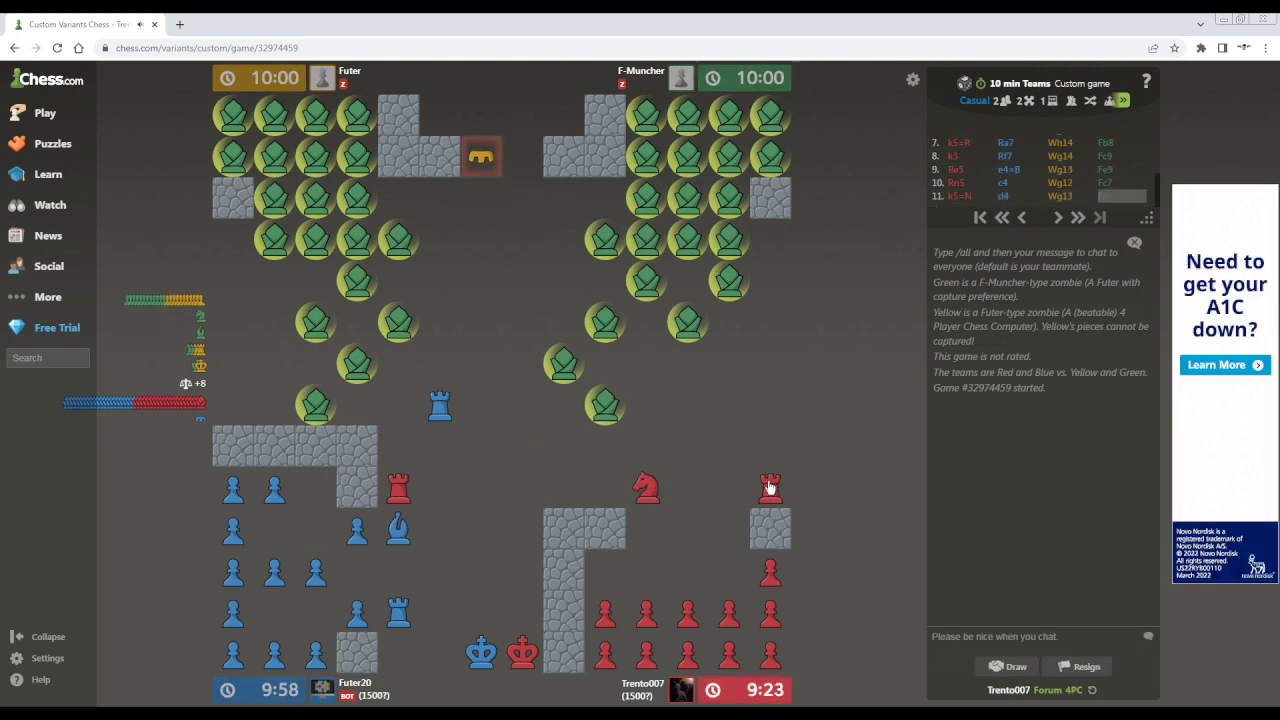
Step: Move the n5 red rook to n7 and on to n8, and shift the n3 pawn to m3
{"action": "left_click_drag", "start_coordinate": [770, 487], "coordinate": [774, 398]}
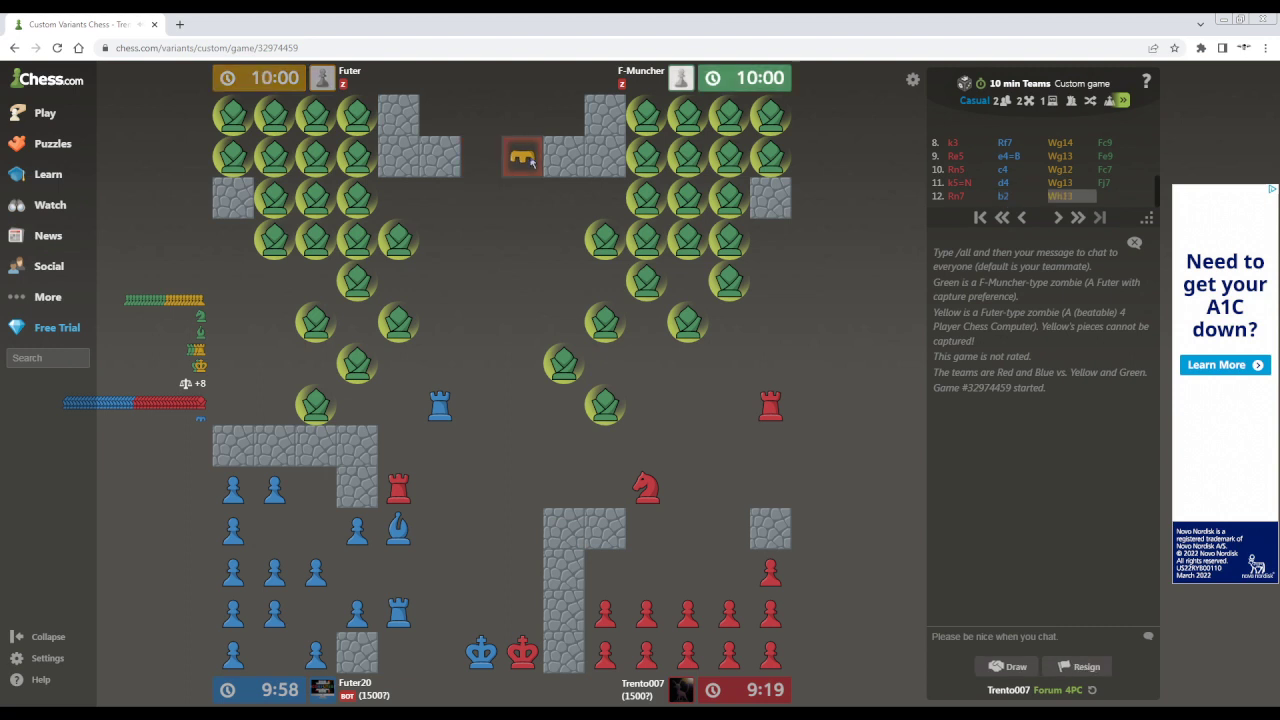
{"action": "left_click_drag", "start_coordinate": [770, 572], "coordinate": [726, 561]}
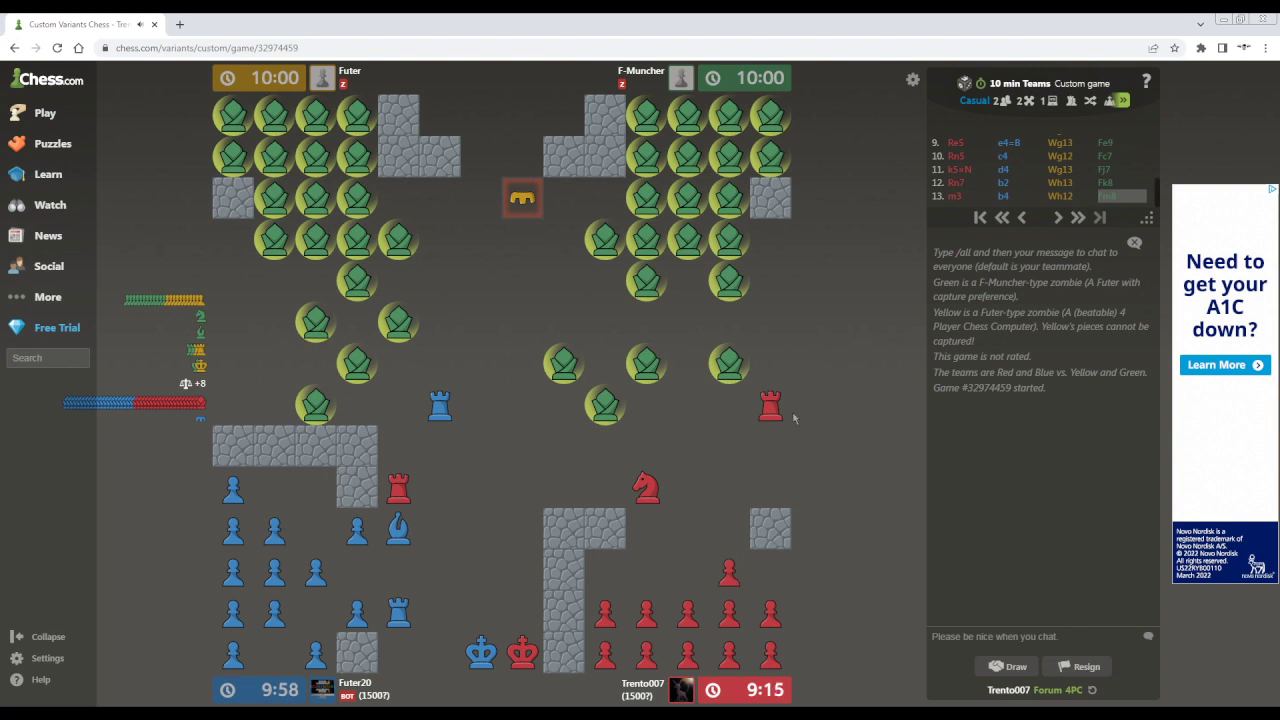
{"action": "left_click_drag", "start_coordinate": [775, 373], "coordinate": [775, 373]}
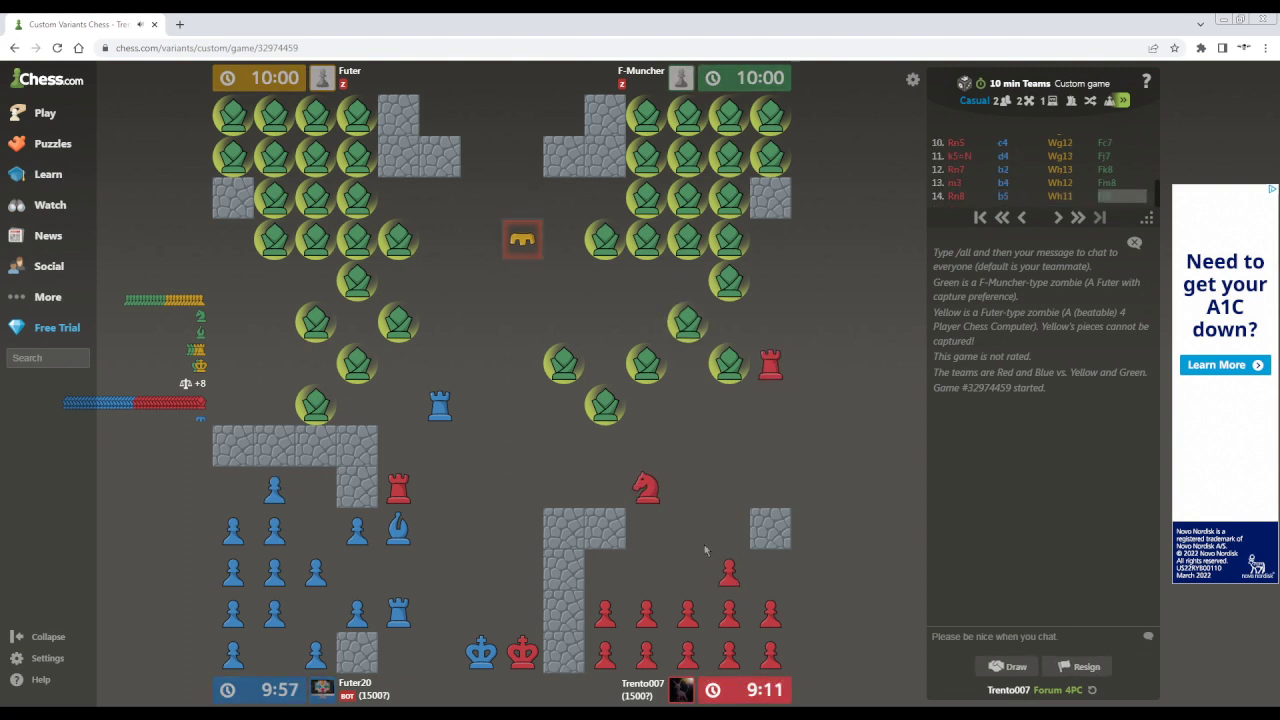
Step: Promote the red m3 pawn to a bishop on m5 and move that bishop to n6
{"action": "left_click_drag", "start_coordinate": [729, 572], "coordinate": [729, 488]}
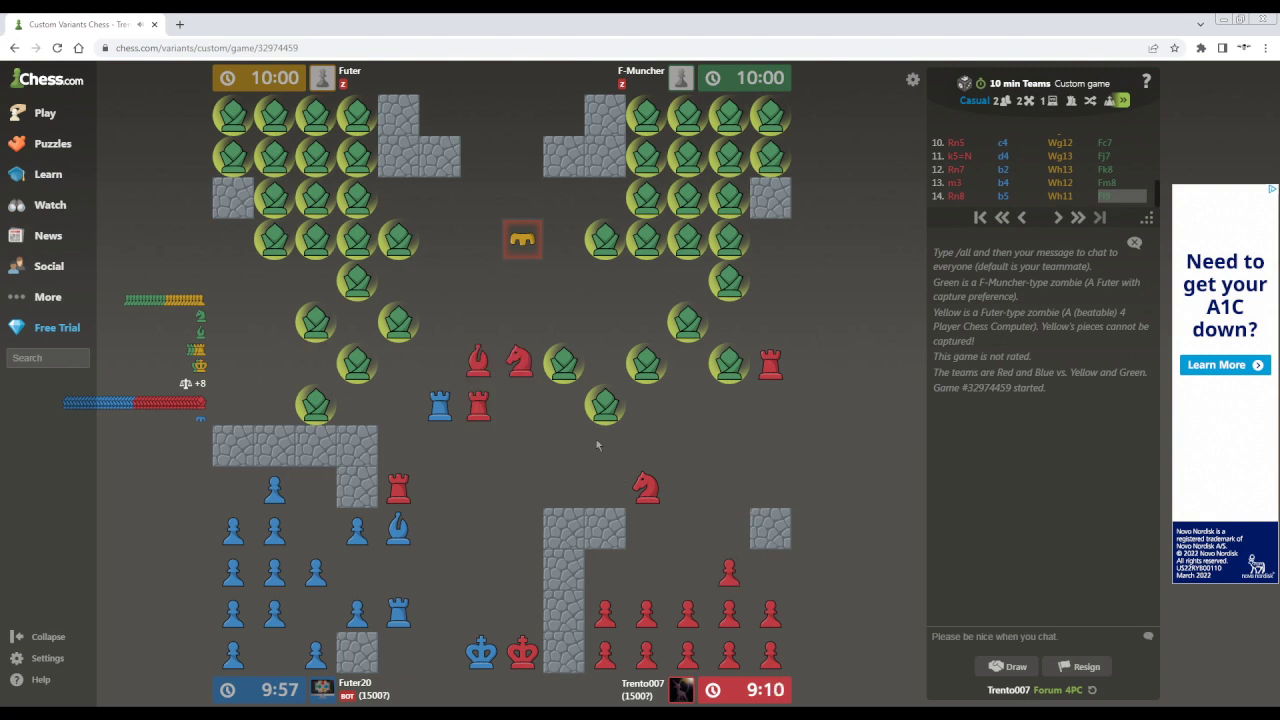
{"action": "left_click", "coordinate": [478, 360]}
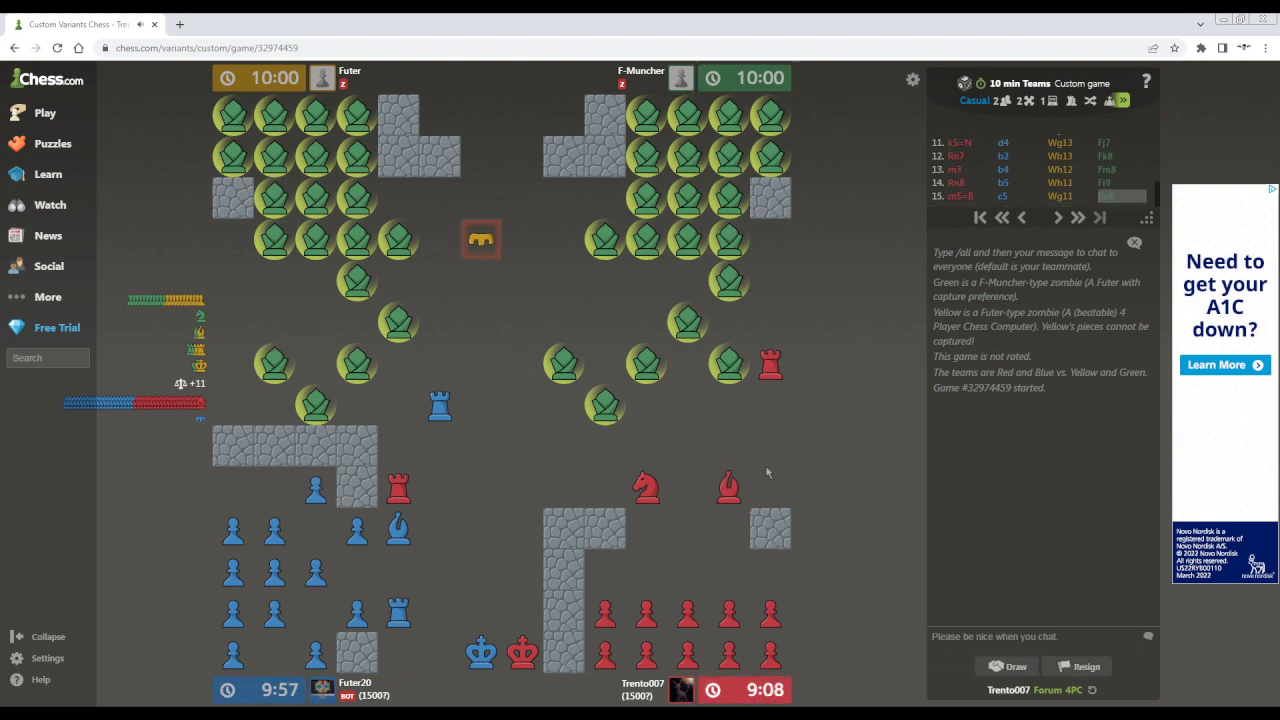
{"action": "left_click_drag", "start_coordinate": [730, 500], "coordinate": [777, 456]}
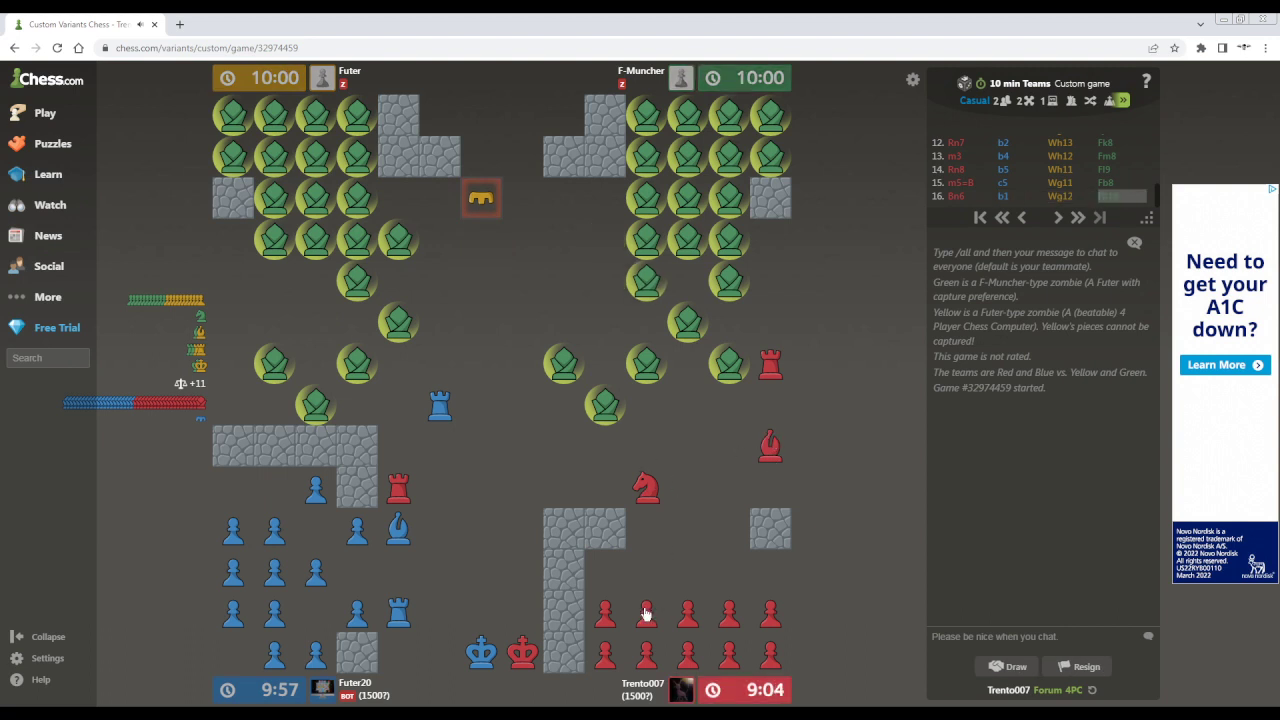
Step: Move a red pawn to k4 and the e5 rook to e7, and promote the m2 pawn to a knight on m5
{"action": "left_click_drag", "start_coordinate": [648, 614], "coordinate": [646, 534]}
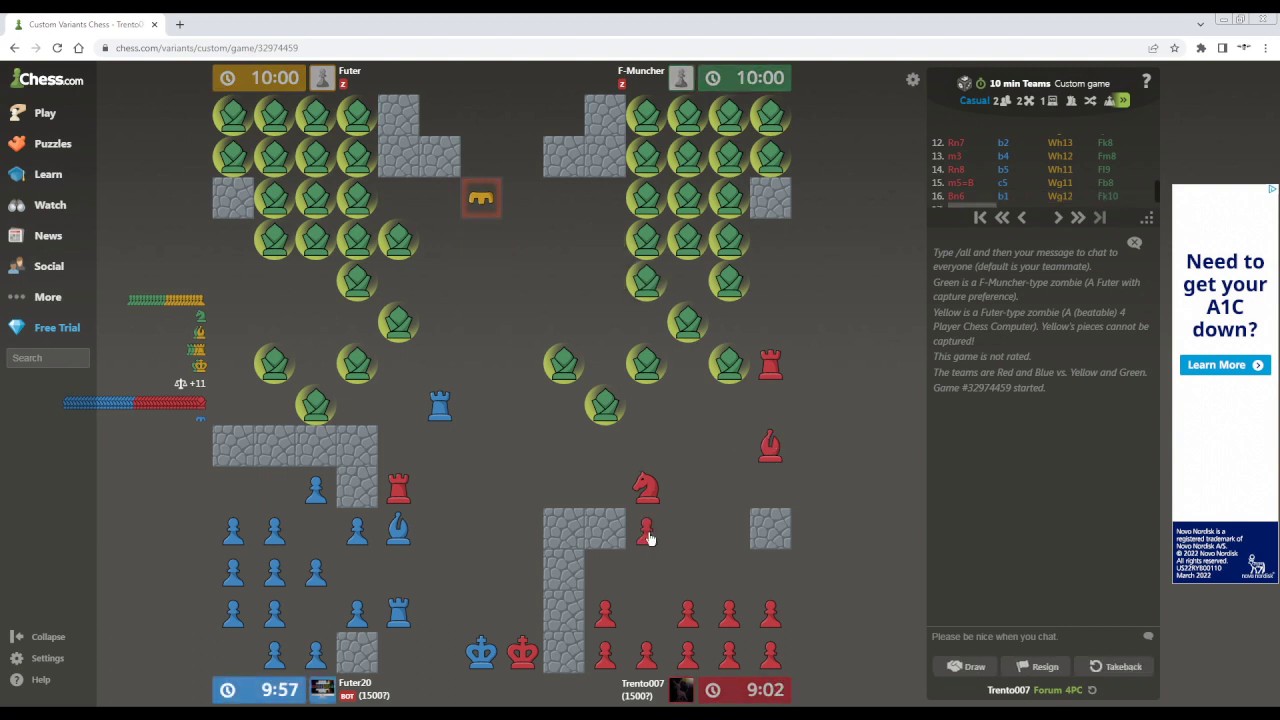
{"action": "left_click", "coordinate": [396, 408]}
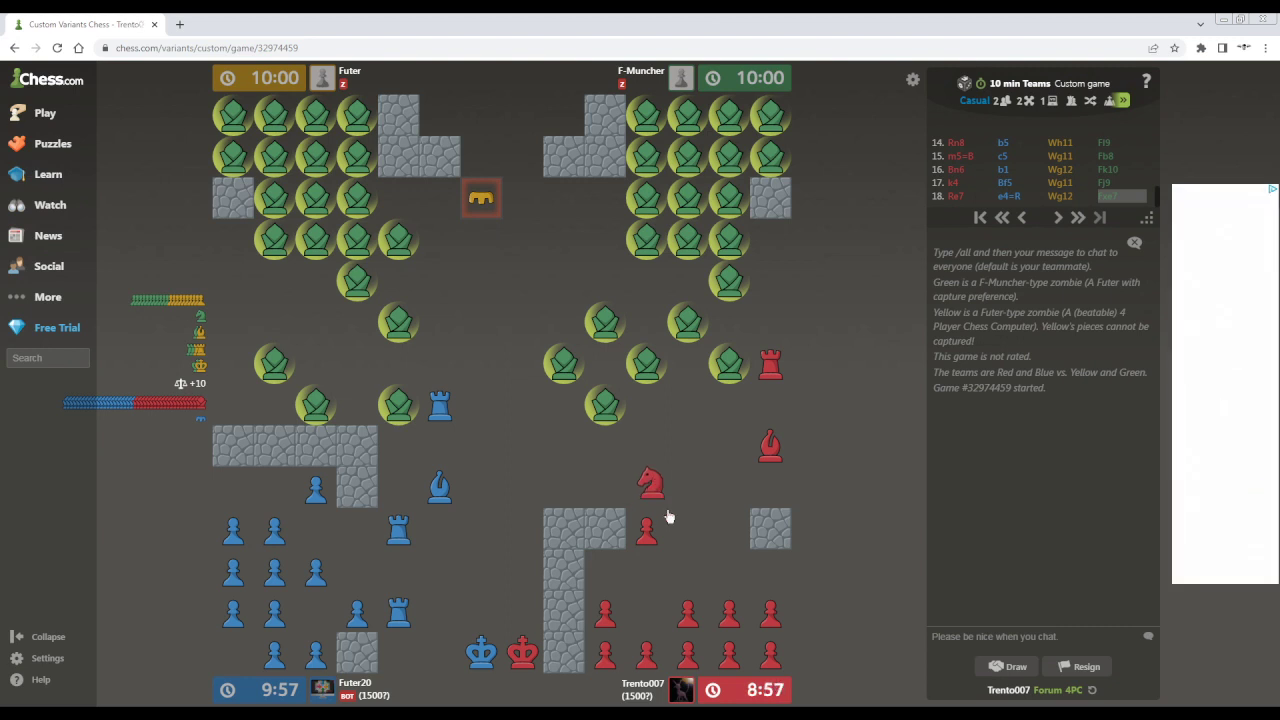
{"action": "left_click_drag", "start_coordinate": [730, 606], "coordinate": [732, 530]}
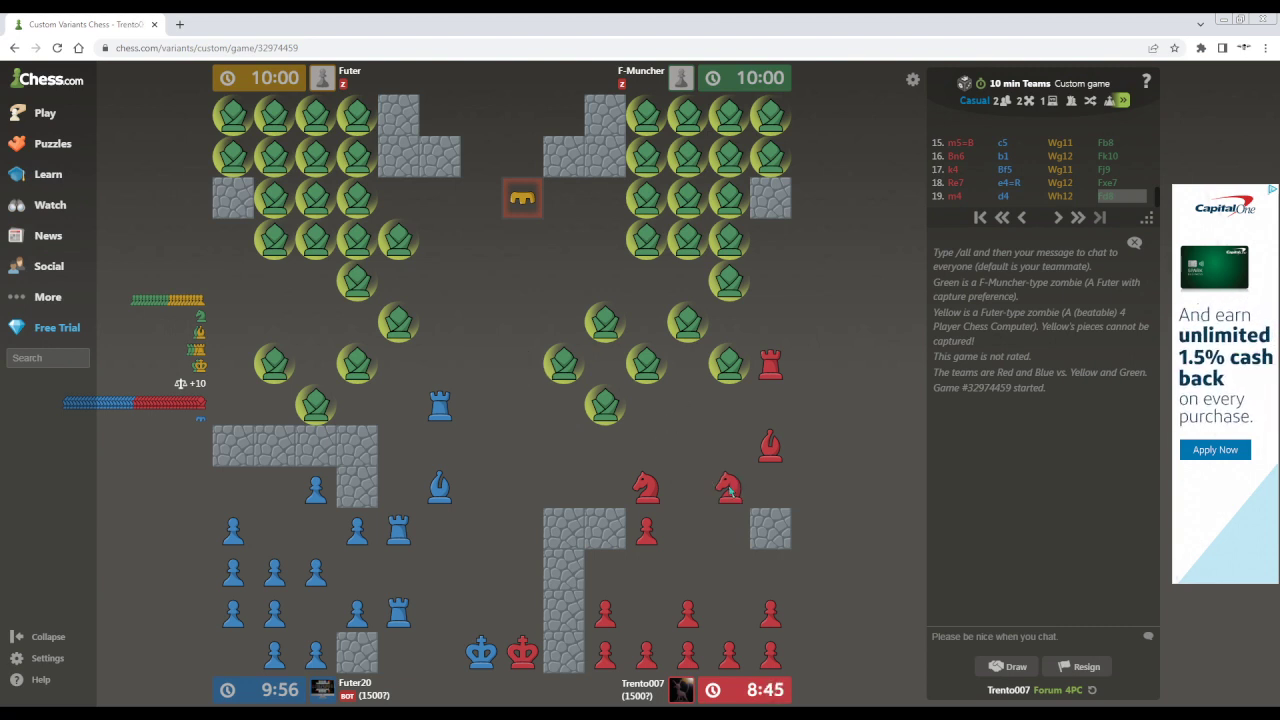
Step: Capture the green piece on j7 with the k5 knight, and resign the game, dismissing the result
{"action": "left_click", "coordinate": [646, 490]}
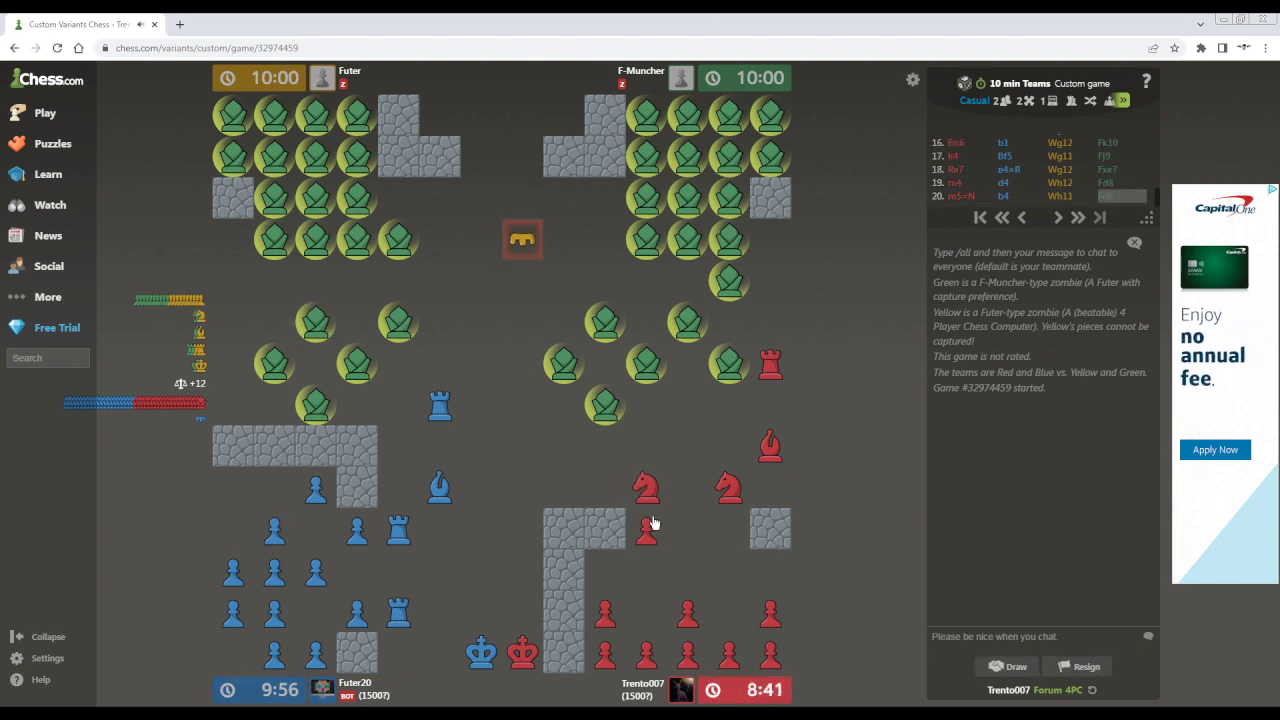
{"action": "left_click_drag", "start_coordinate": [647, 490], "coordinate": [606, 405]}
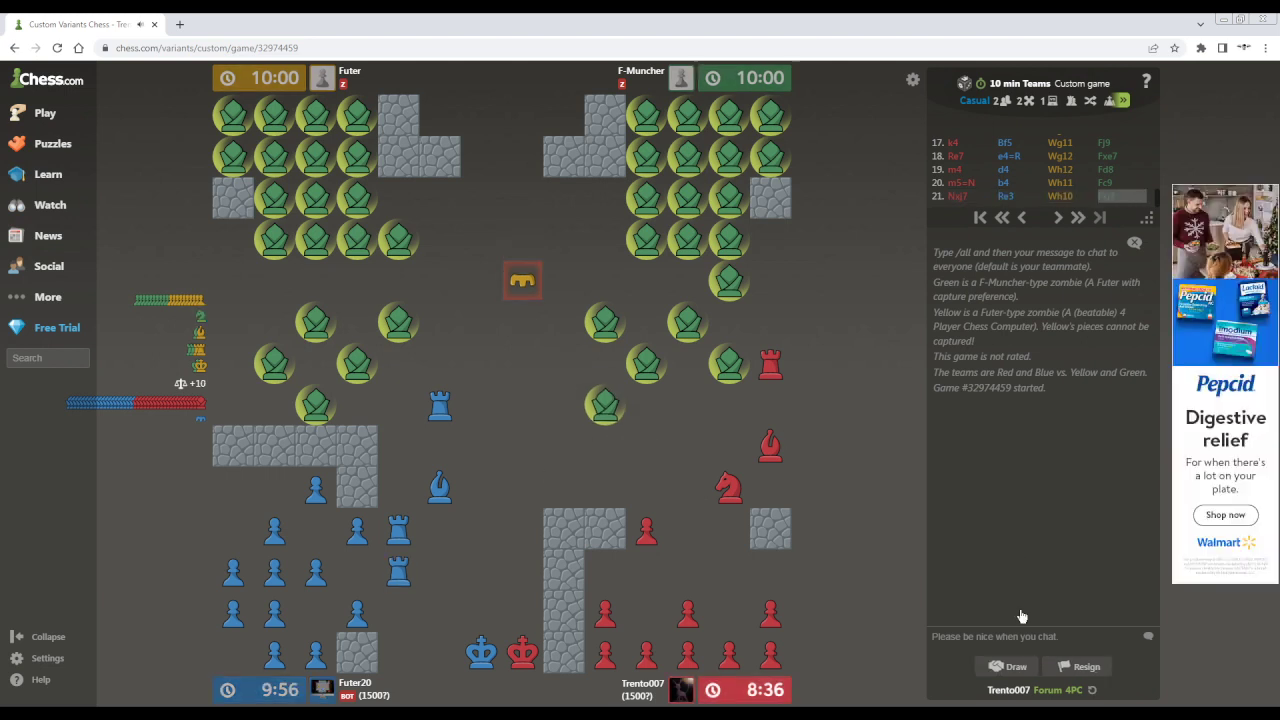
{"action": "left_click", "coordinate": [1074, 667]}
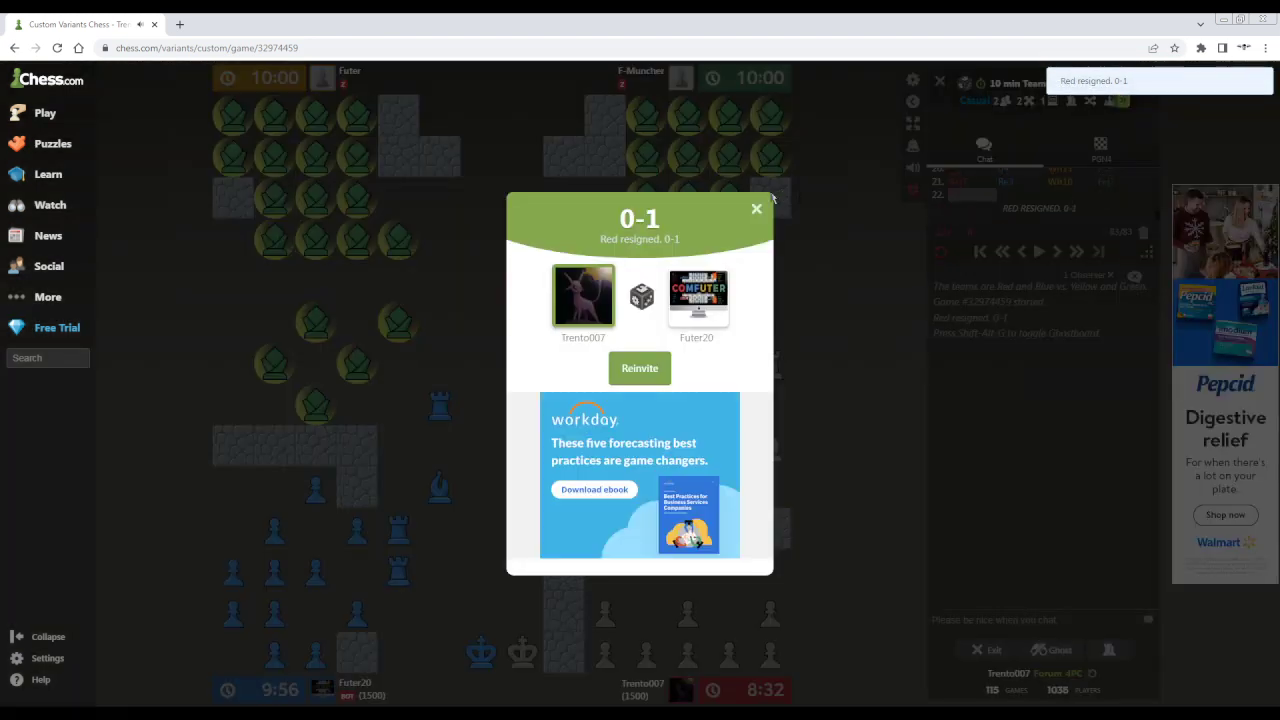
{"action": "left_click", "coordinate": [762, 207]}
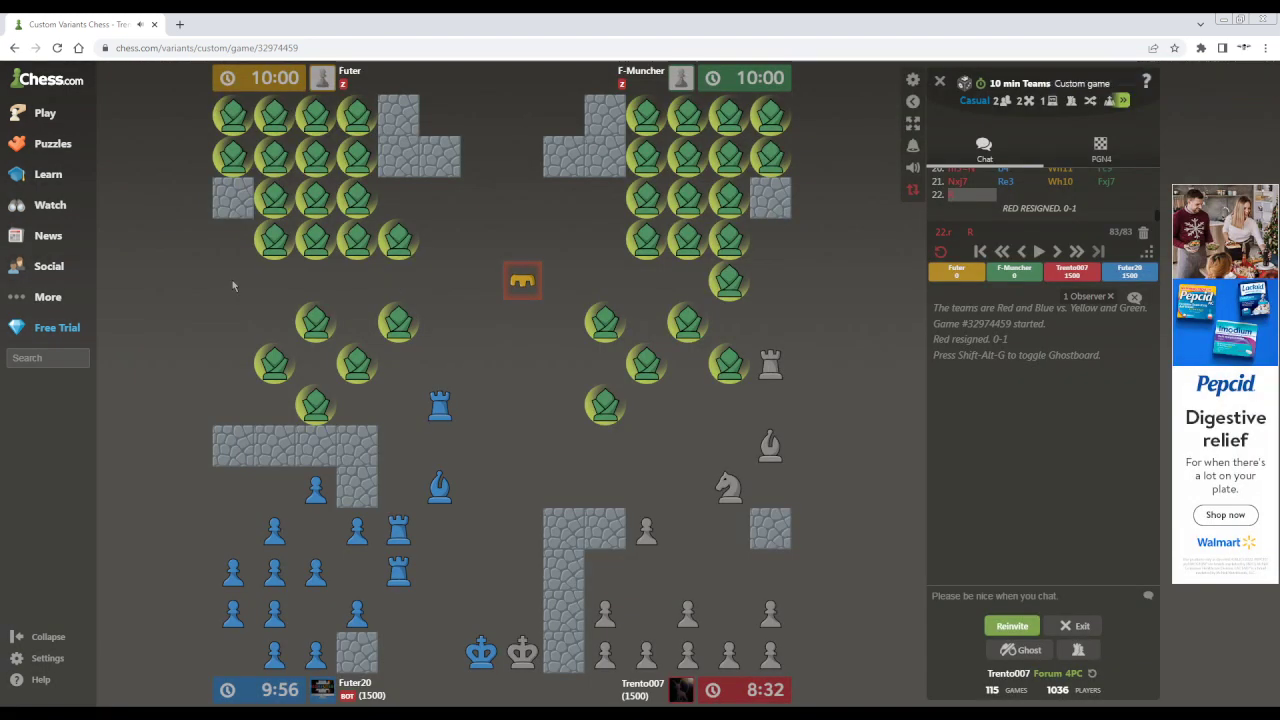
Step: Open the Custom Variants club page from the list of joined clubs
{"action": "mouse_move", "coordinate": [52, 270]}
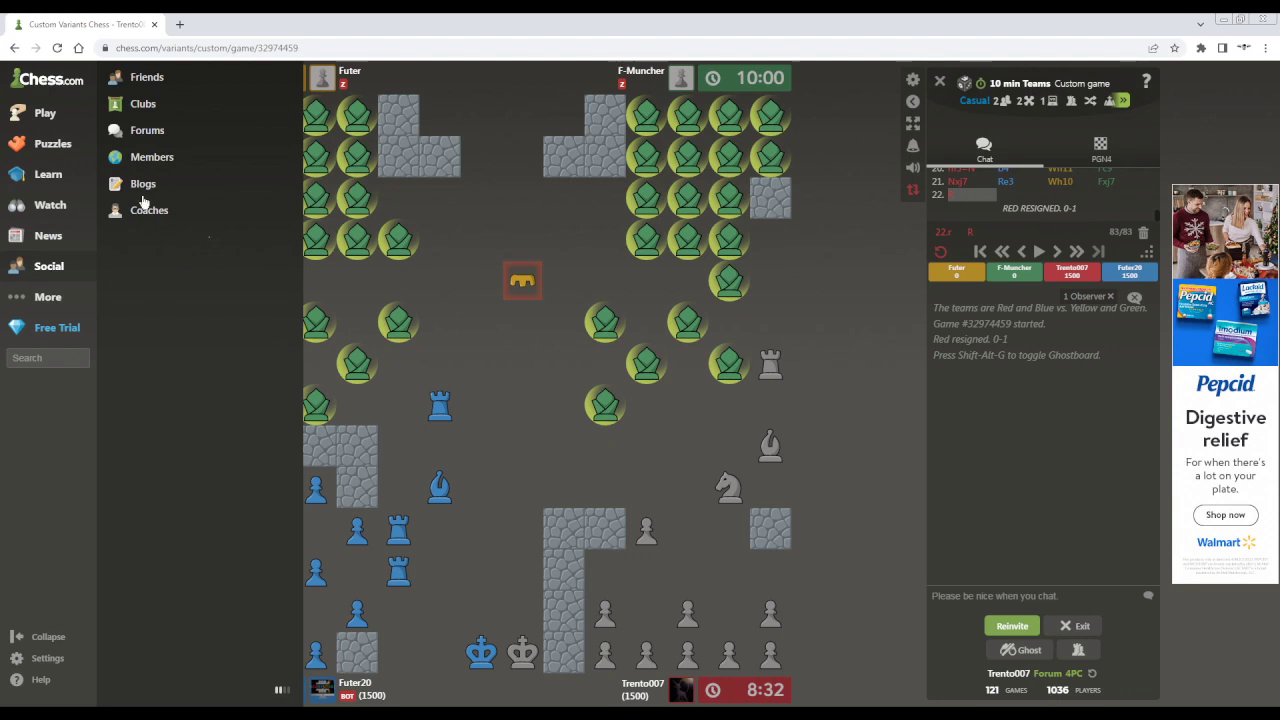
{"action": "left_click", "coordinate": [140, 110]}
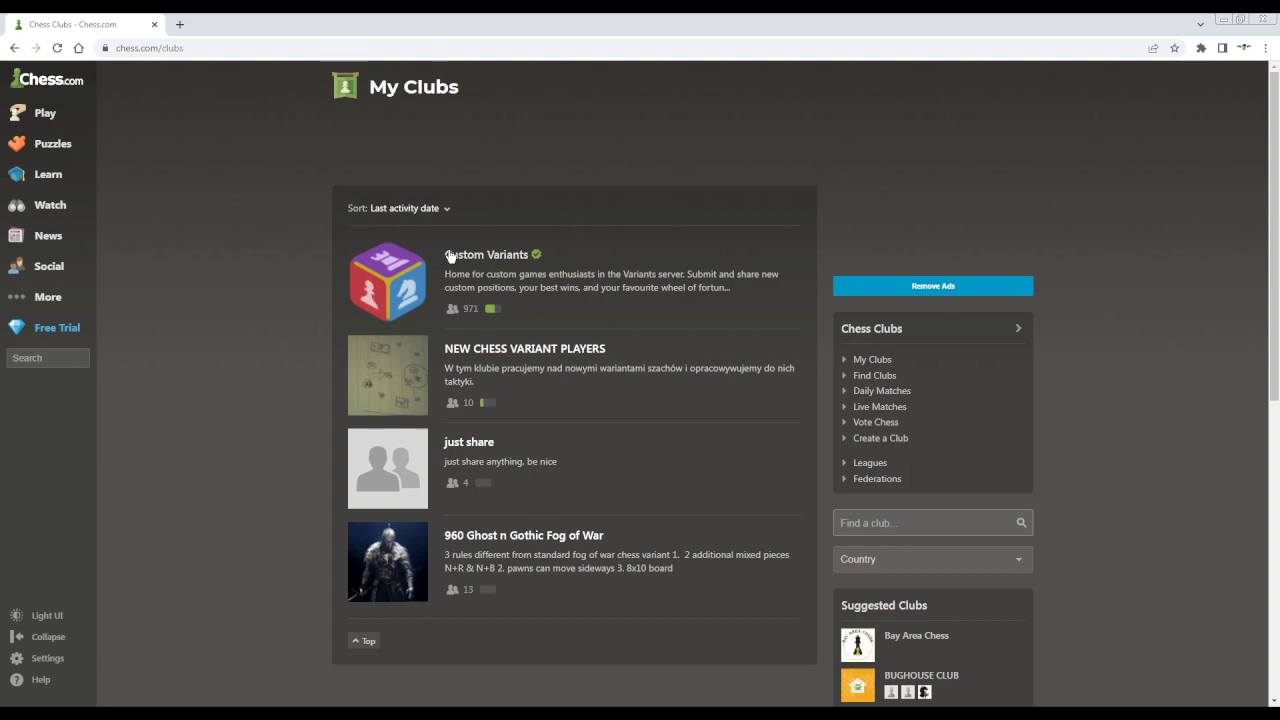
{"action": "left_click", "coordinate": [511, 257]}
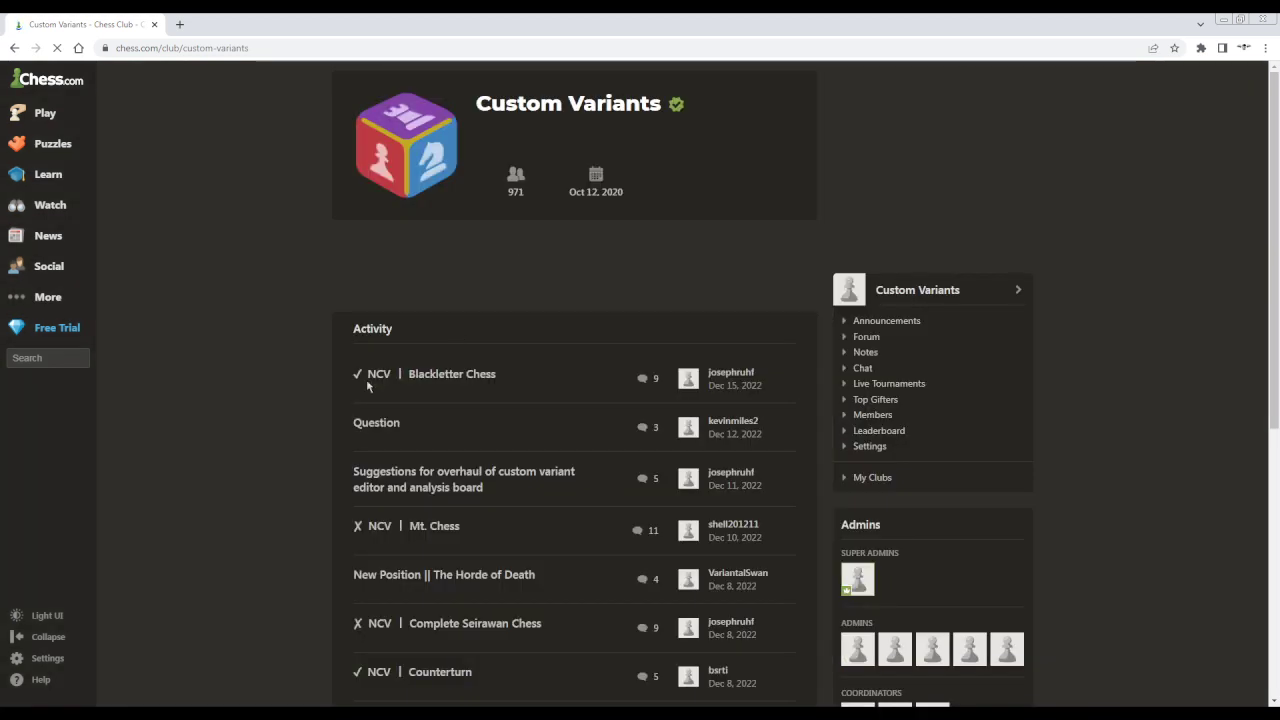
Step: Review the club's recent activity and its introduction about submitting New Custom Variants to the Custom Games Admins
{"action": "scroll", "coordinate": [251, 287], "scroll_direction": "down", "scroll_amount": 3}
{"action": "scroll", "coordinate": [251, 287], "scroll_direction": "up", "scroll_amount": 3}
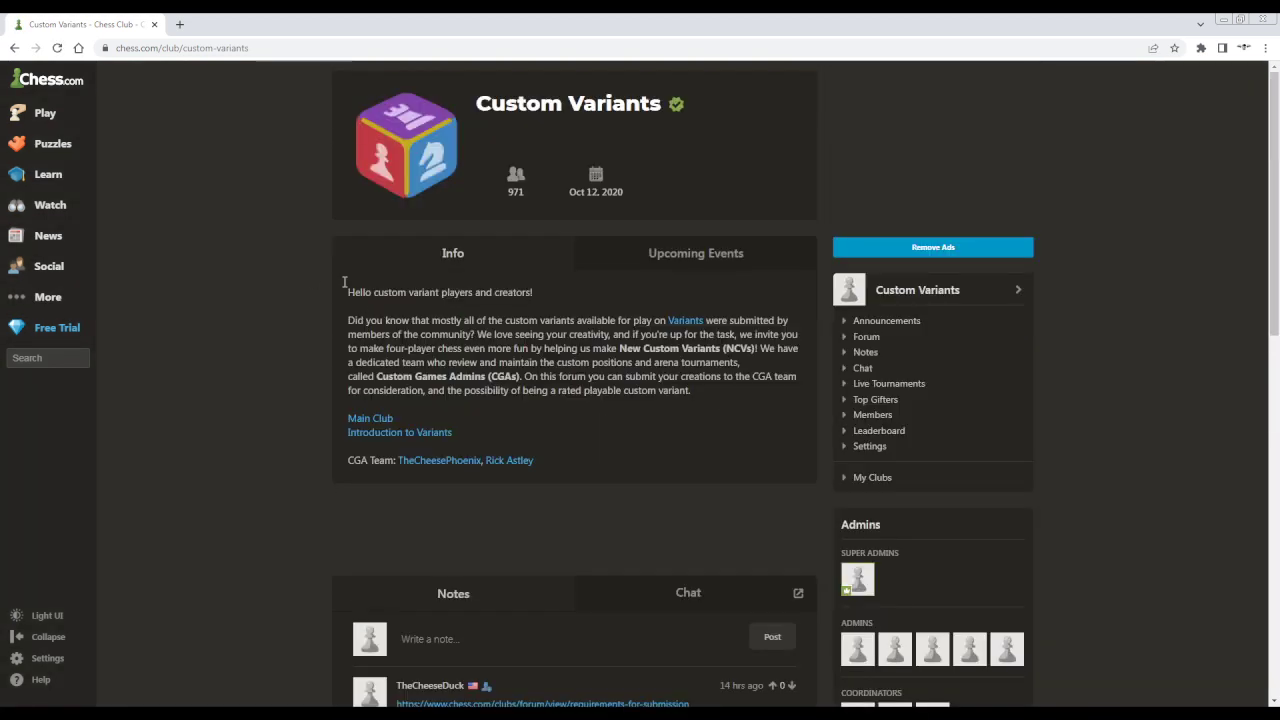
{"action": "left_click_drag", "start_coordinate": [361, 319], "coordinate": [731, 414]}
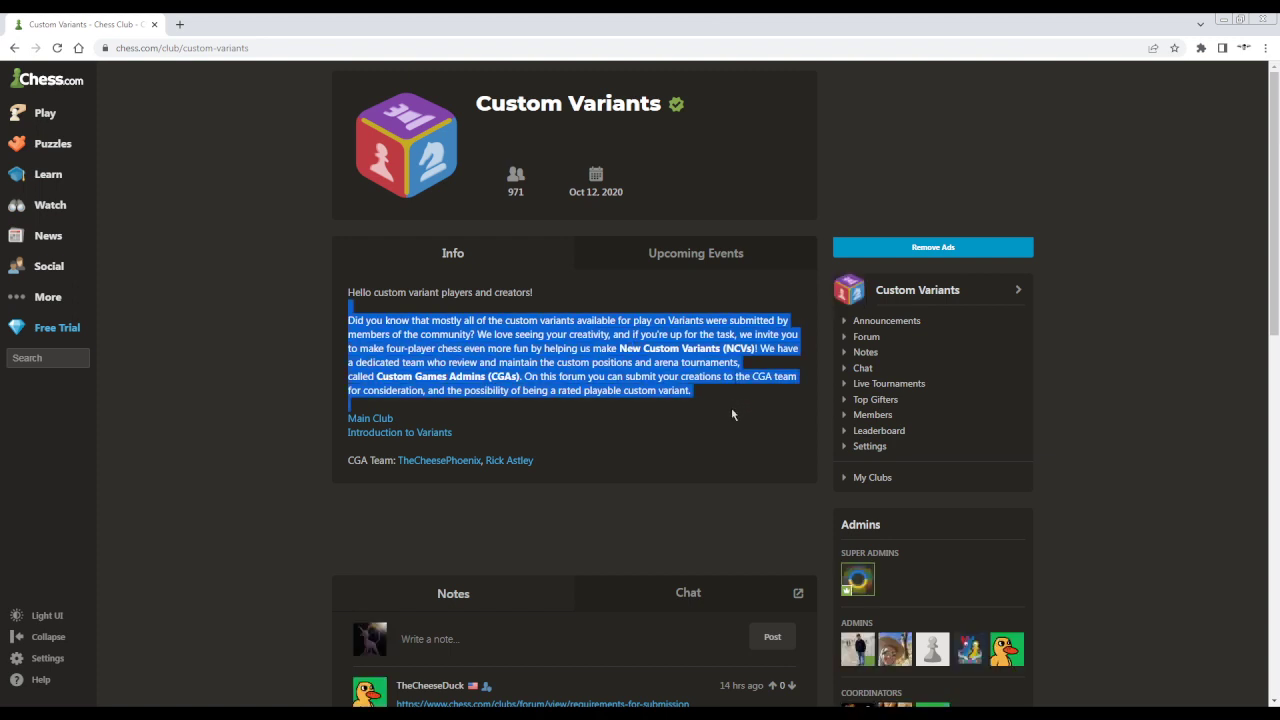
{"action": "left_click", "coordinate": [717, 397]}
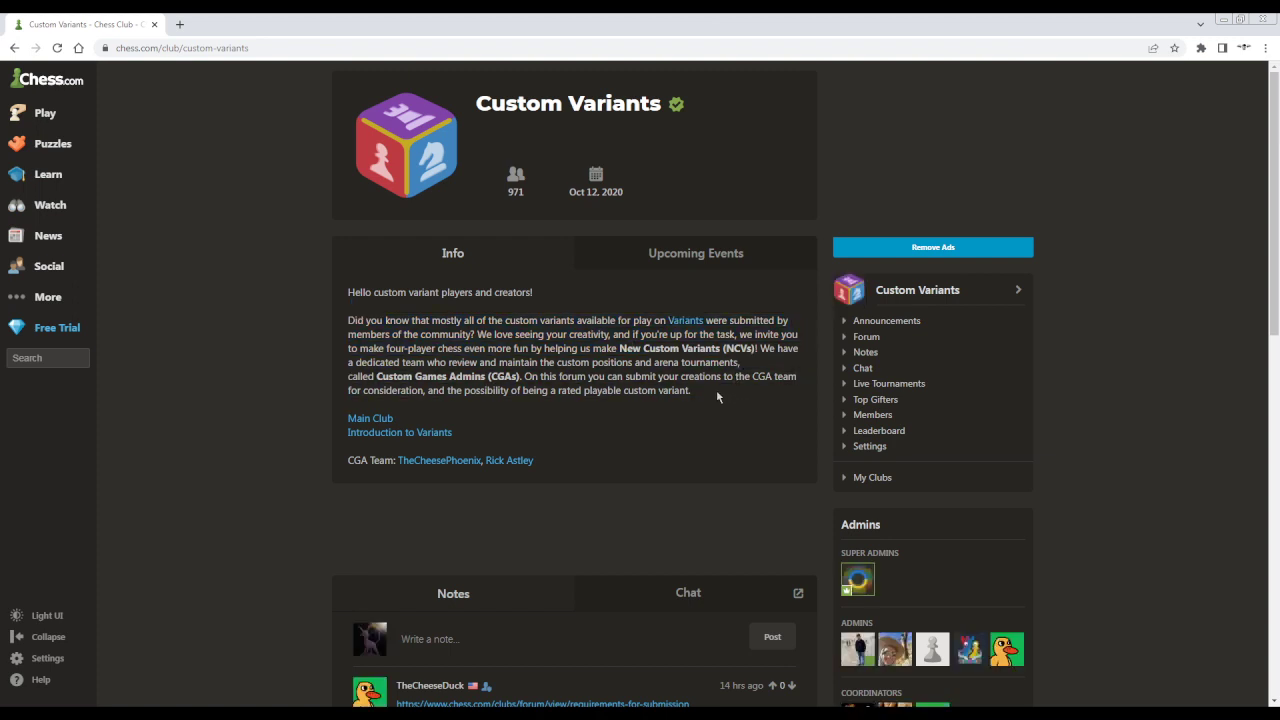
{"action": "left_click_drag", "start_coordinate": [617, 348], "coordinate": [722, 377]}
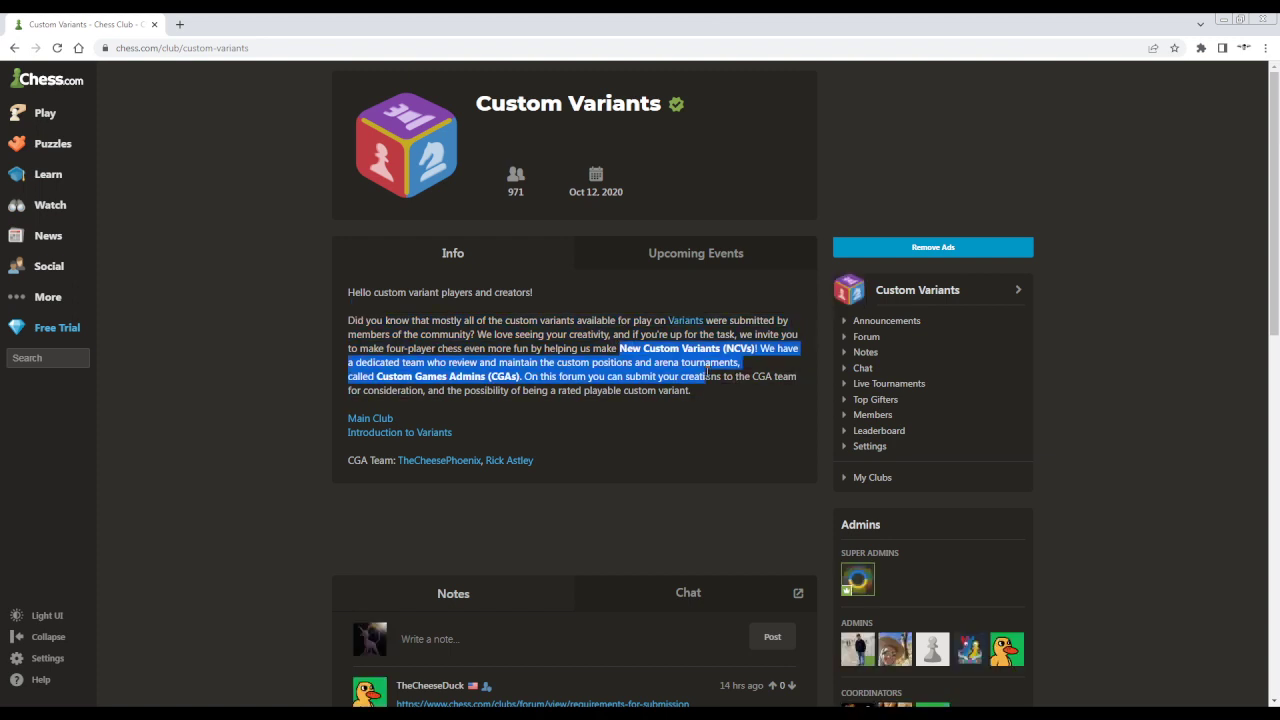
{"action": "left_click", "coordinate": [701, 385]}
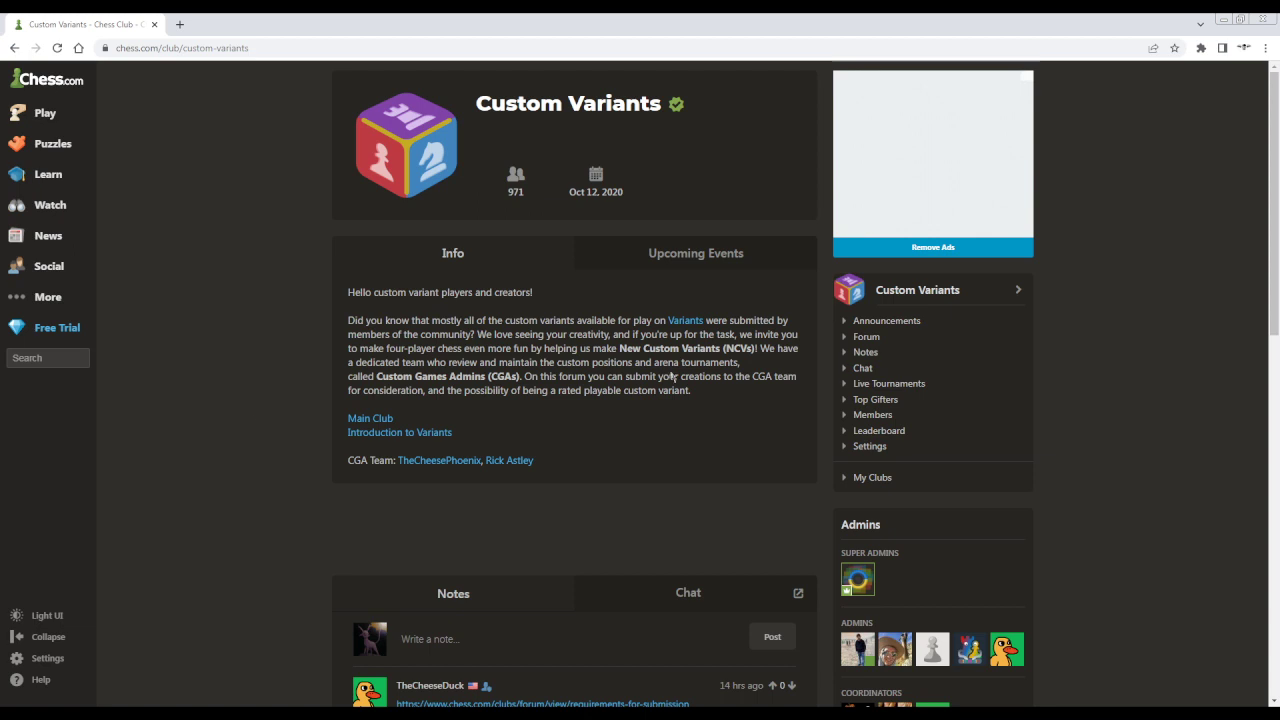
Step: Open the club's forum and browse the pinned guides and the submitted NCV topics
{"action": "left_click", "coordinate": [866, 337]}
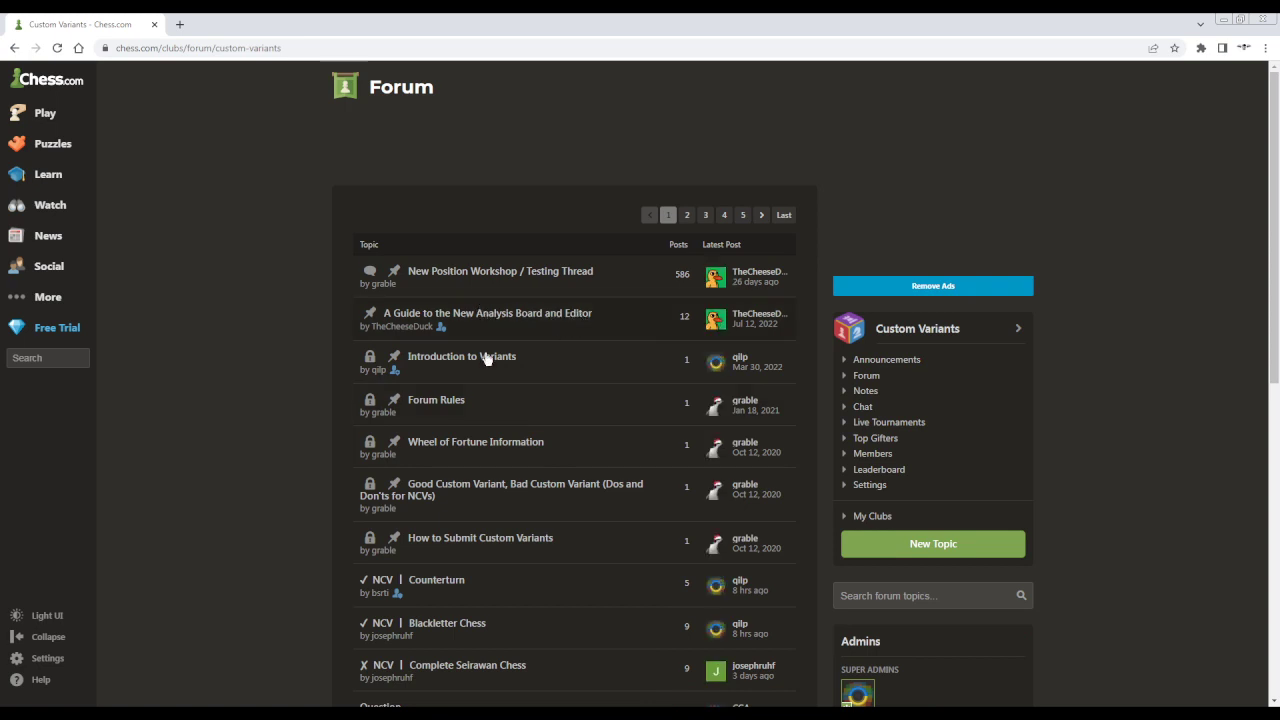
{"action": "scroll", "coordinate": [240, 370], "scroll_direction": "down", "scroll_amount": 7}
{"action": "scroll", "coordinate": [275, 350], "scroll_direction": "up", "scroll_amount": 7}
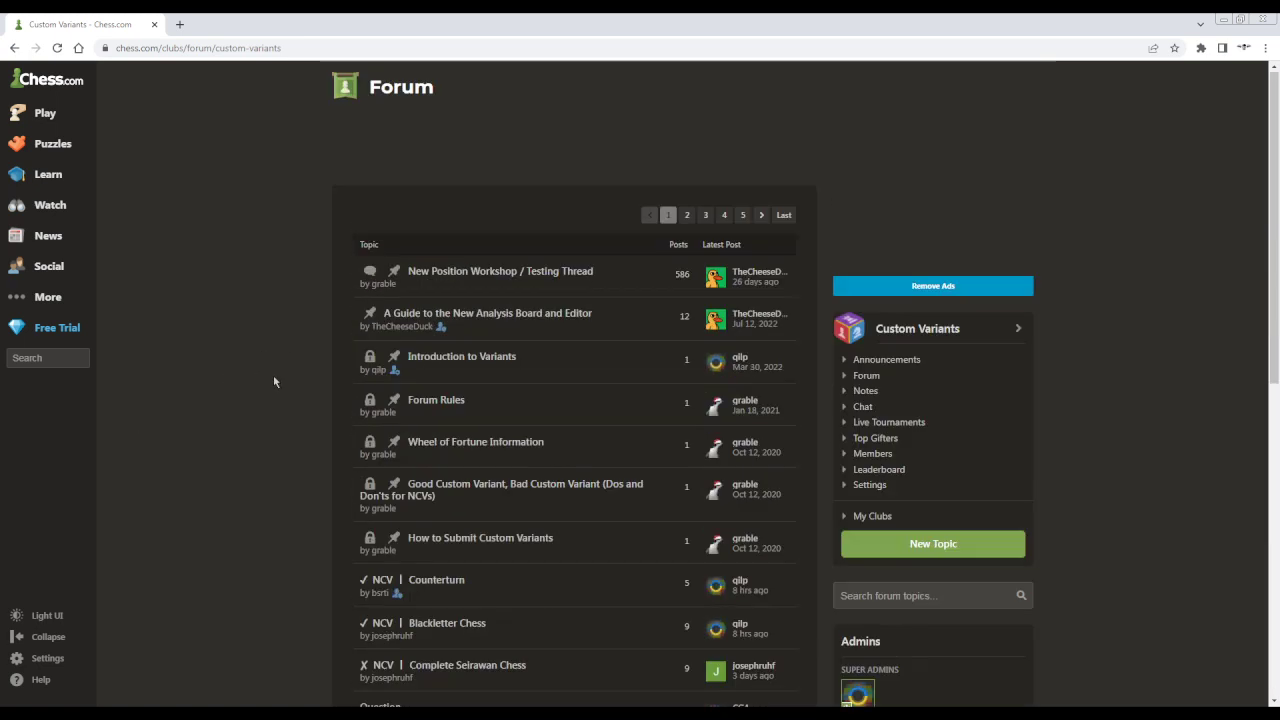
{"action": "scroll", "coordinate": [406, 414], "scroll_direction": "down", "scroll_amount": 3}
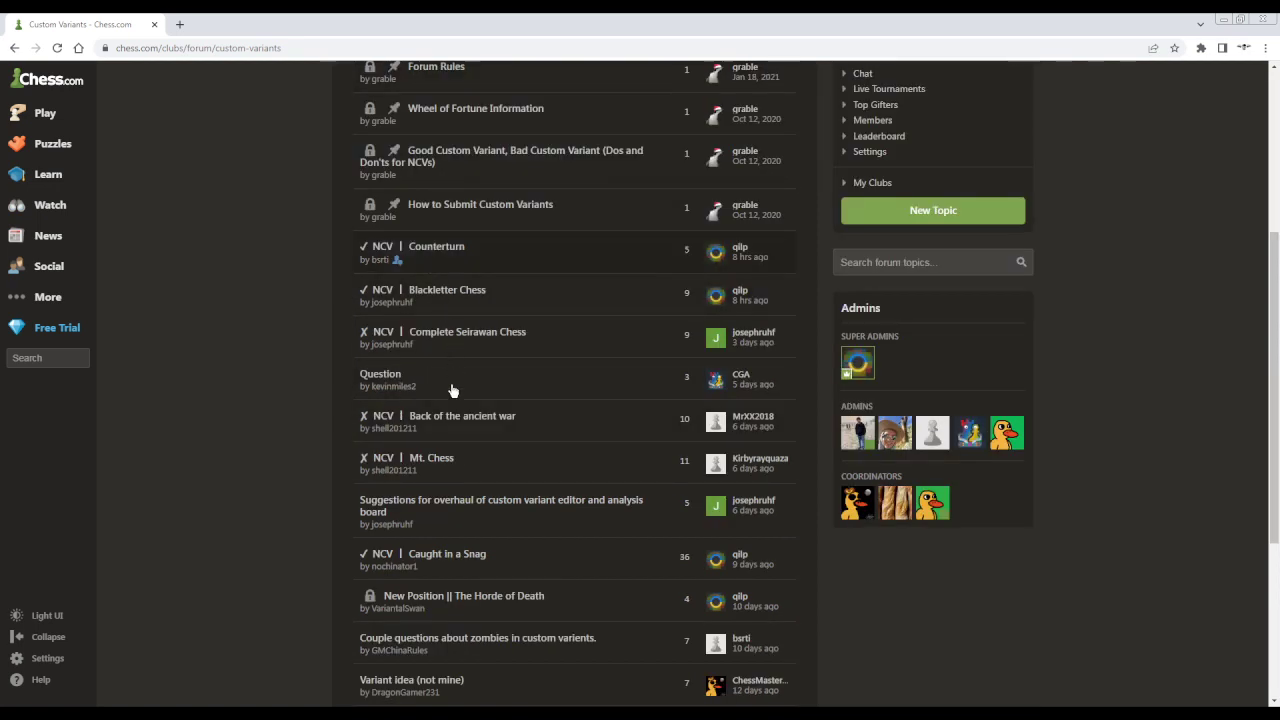
{"action": "scroll", "coordinate": [270, 444], "scroll_direction": "up", "scroll_amount": 3}
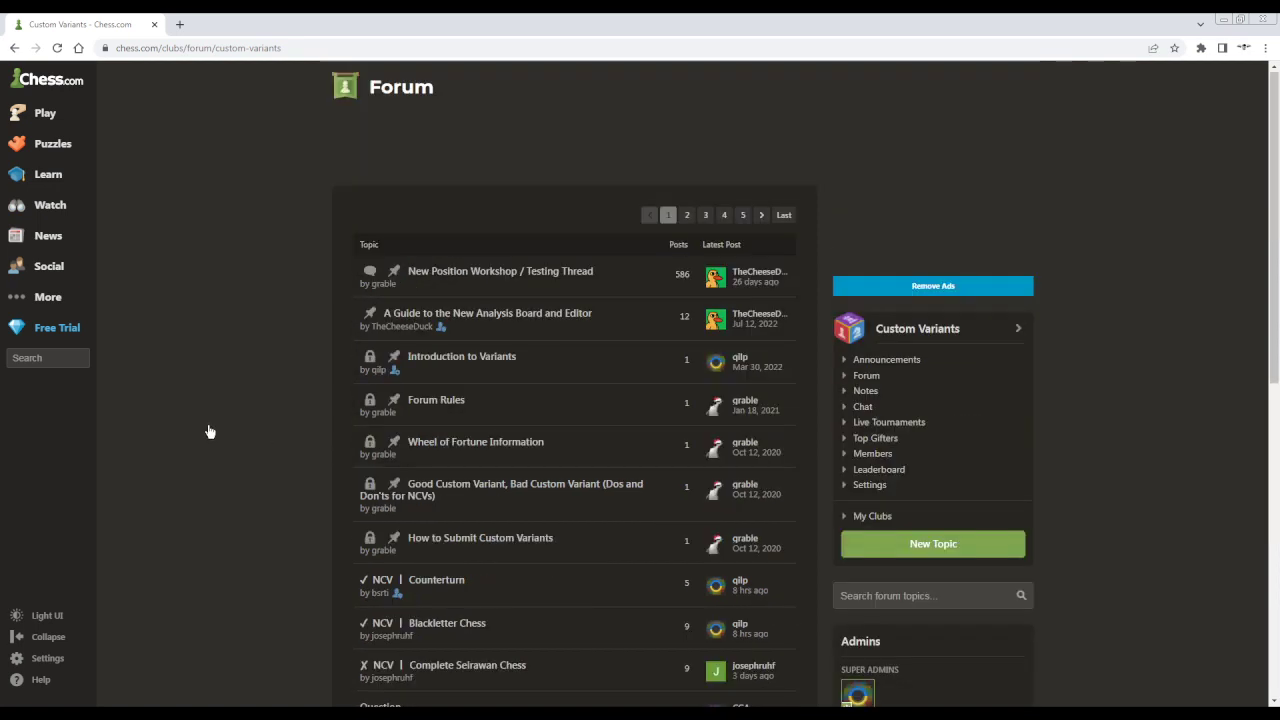